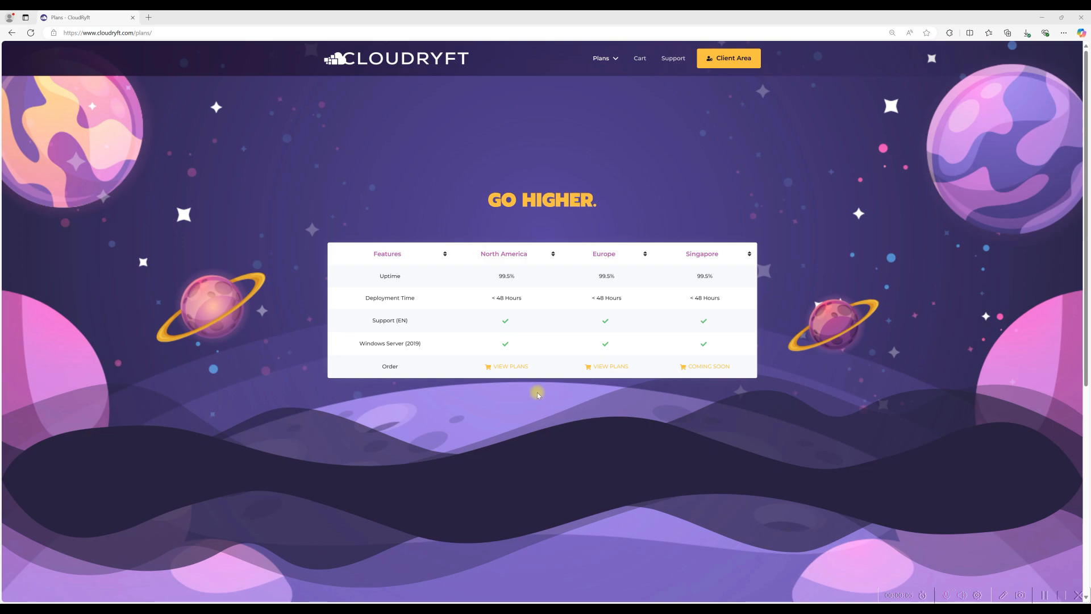
# Review CloudRyft's North America Standard 1M plan: 8 CPU, 16 GB RAM, 100 GB storage, Windows Server 2019.
pyautogui.click(506, 368)
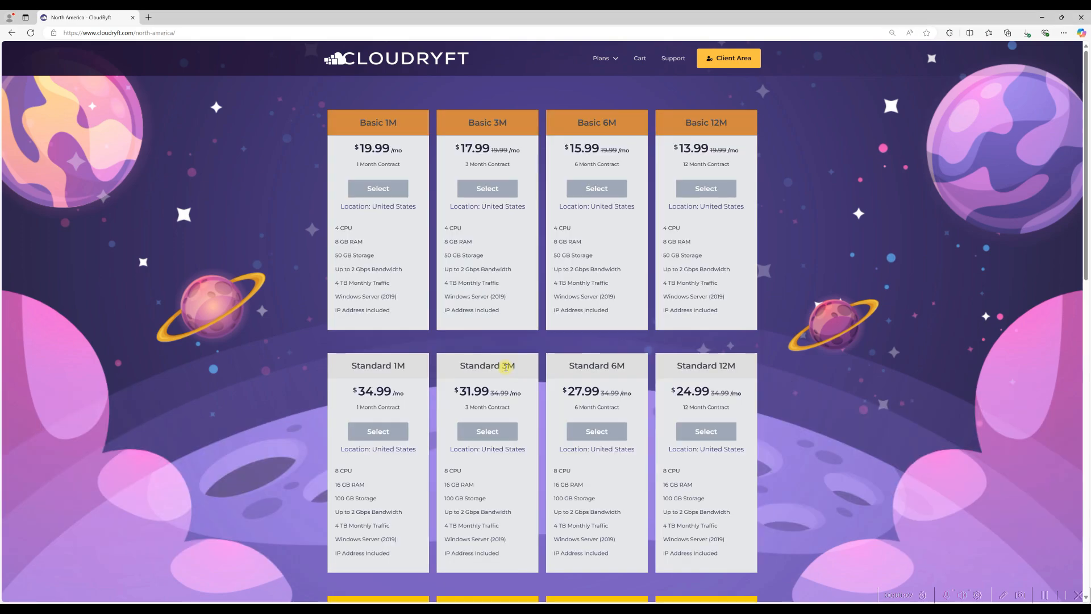
pyautogui.scroll(-1, 355, 296)
pyautogui.moveTo(352, 280)
pyautogui.mouseDown()
pyautogui.moveTo(392, 310)
pyautogui.moveTo(365, 281)
pyautogui.mouseUp()
pyautogui.moveTo(340, 385); pyautogui.dragTo(378, 415)
pyautogui.click(335, 399)
pyautogui.click(342, 414)
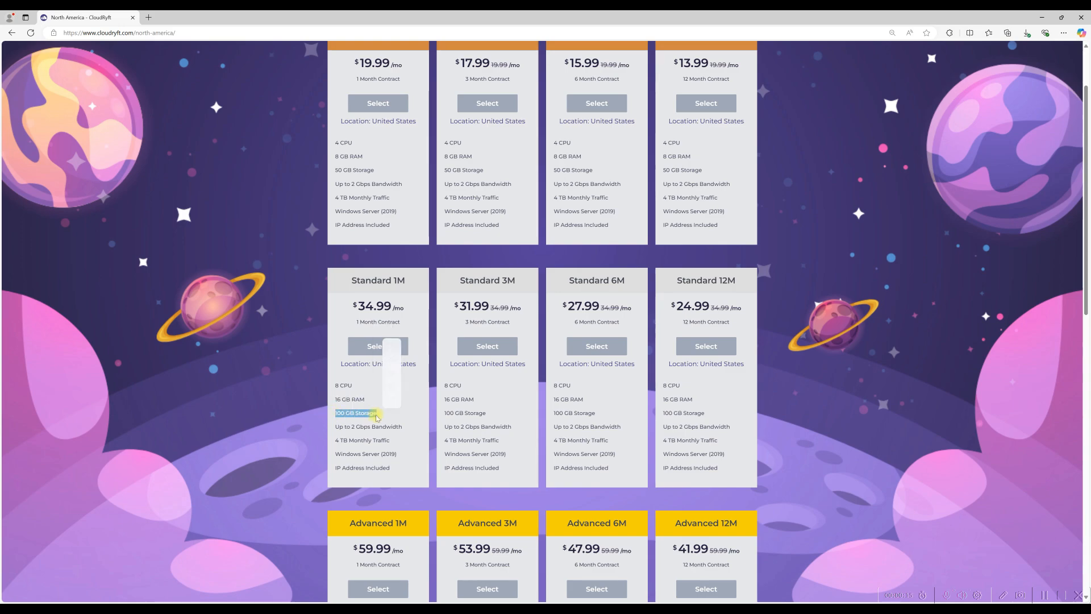
pyautogui.moveTo(336, 454); pyautogui.dragTo(381, 454)
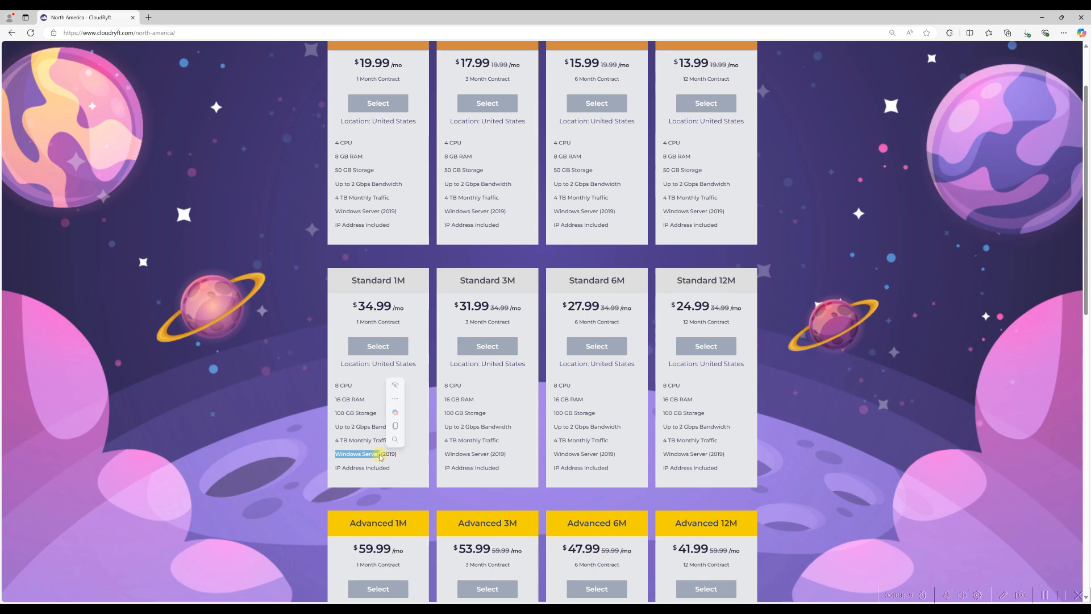
pyautogui.click(359, 447)
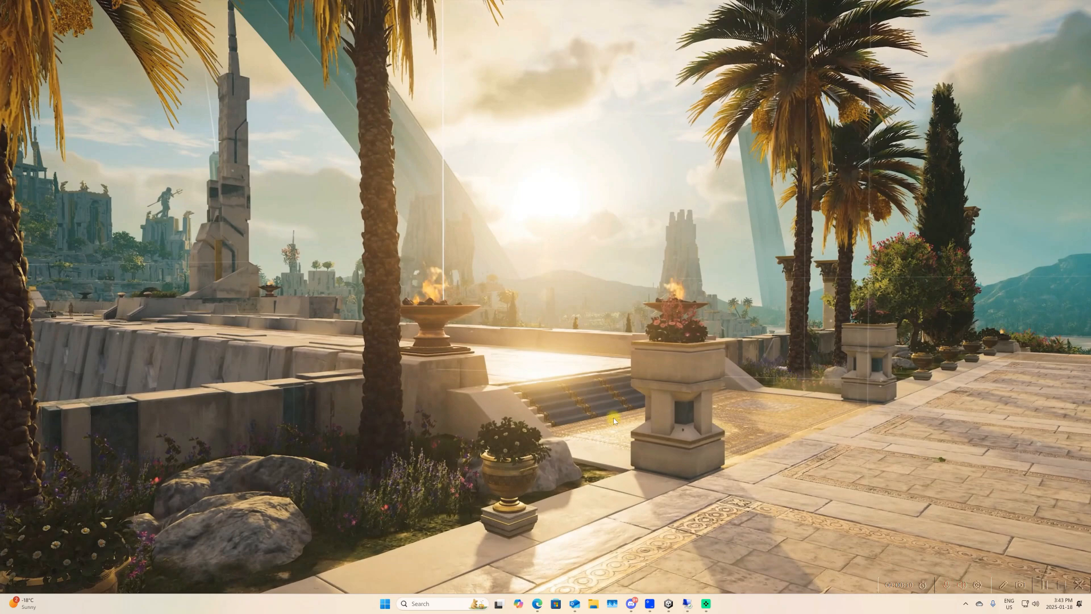
# Find and launch Remote Desktop Connection from Windows search.
pyautogui.click(438, 605)
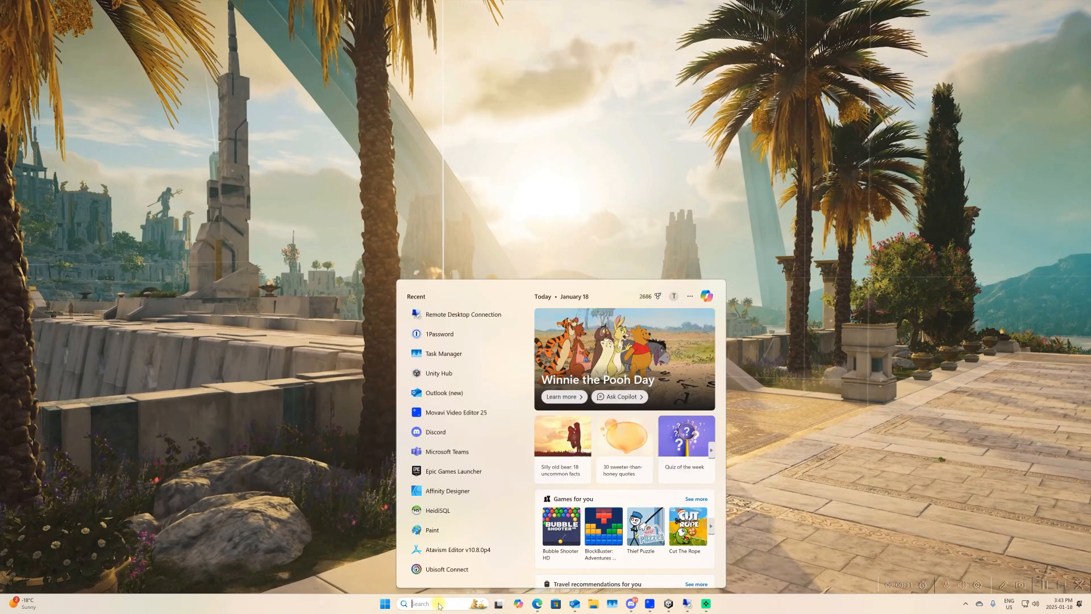
pyautogui.write('remote desktop')
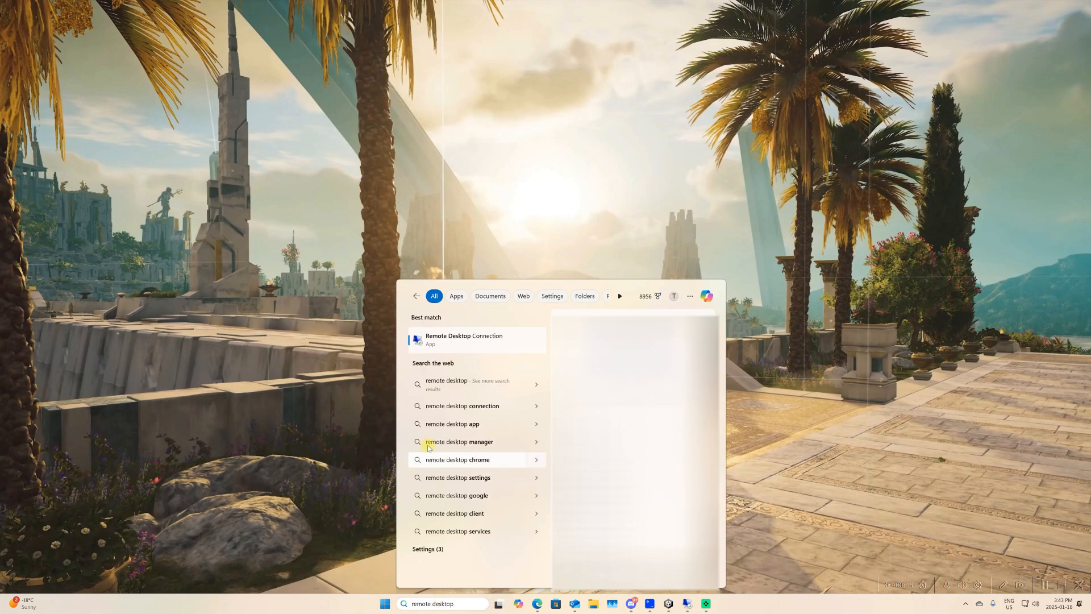
pyautogui.click(441, 344)
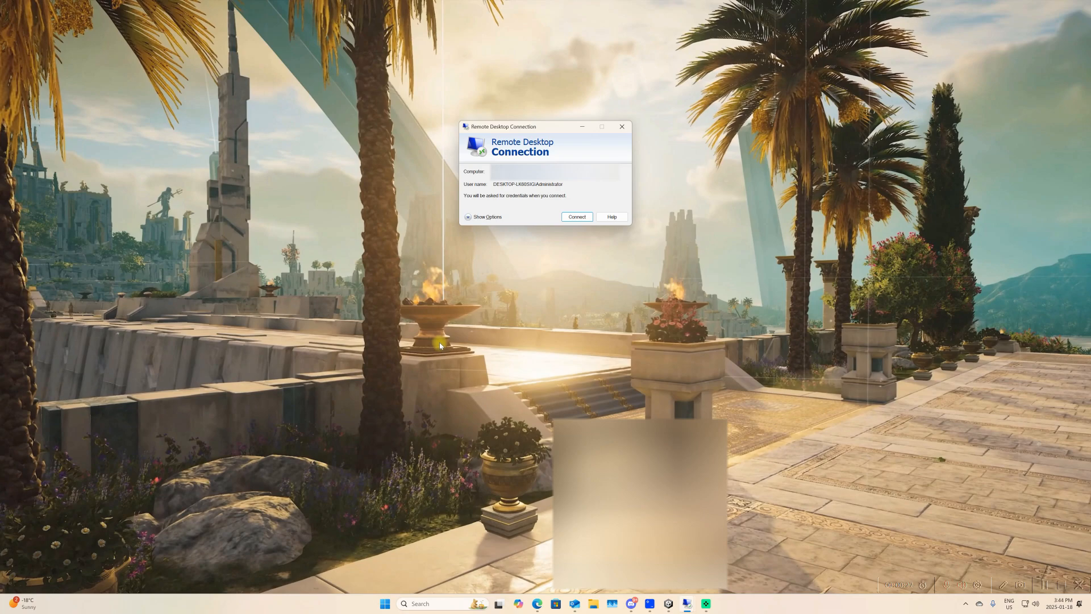
# Connect with the administrator user name and pasted password, accepting the certificate warning.
pyautogui.click(468, 217)
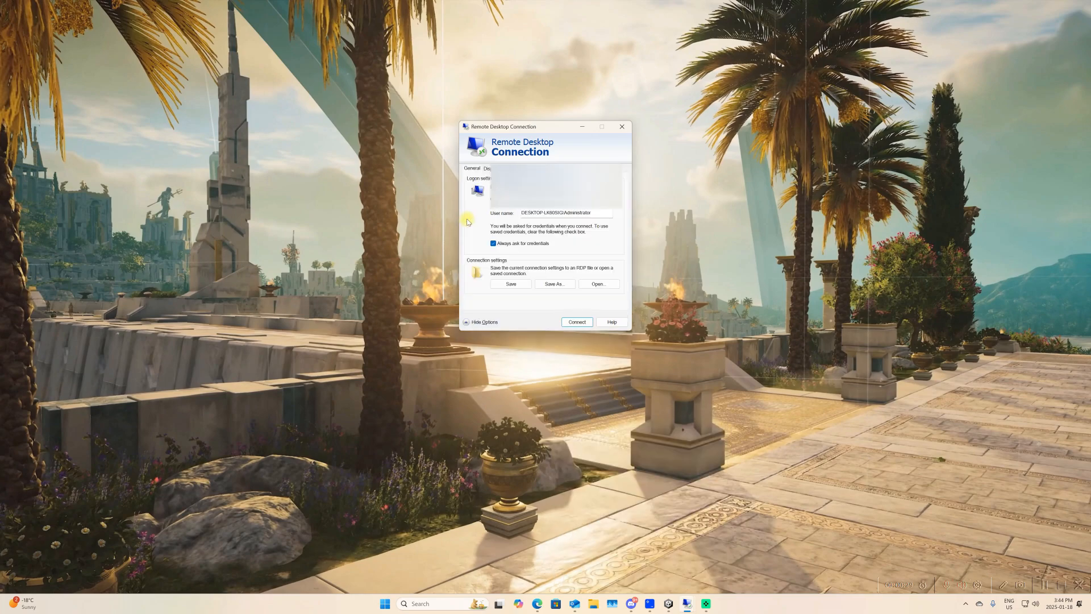
pyautogui.moveTo(596, 214); pyautogui.dragTo(514, 215)
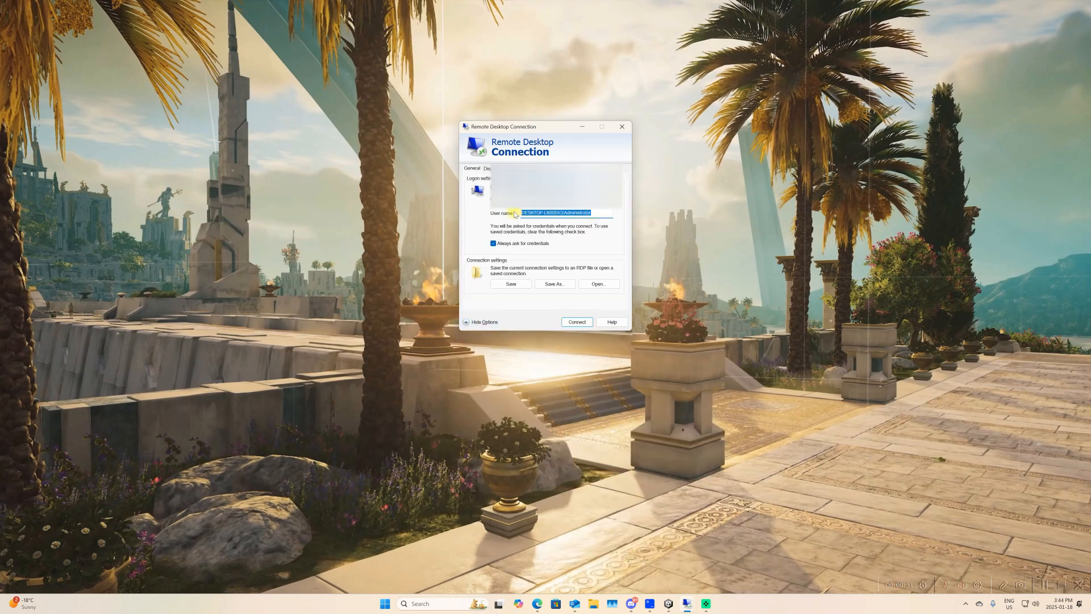
pyautogui.write('administraytor')
pyautogui.click(582, 323)
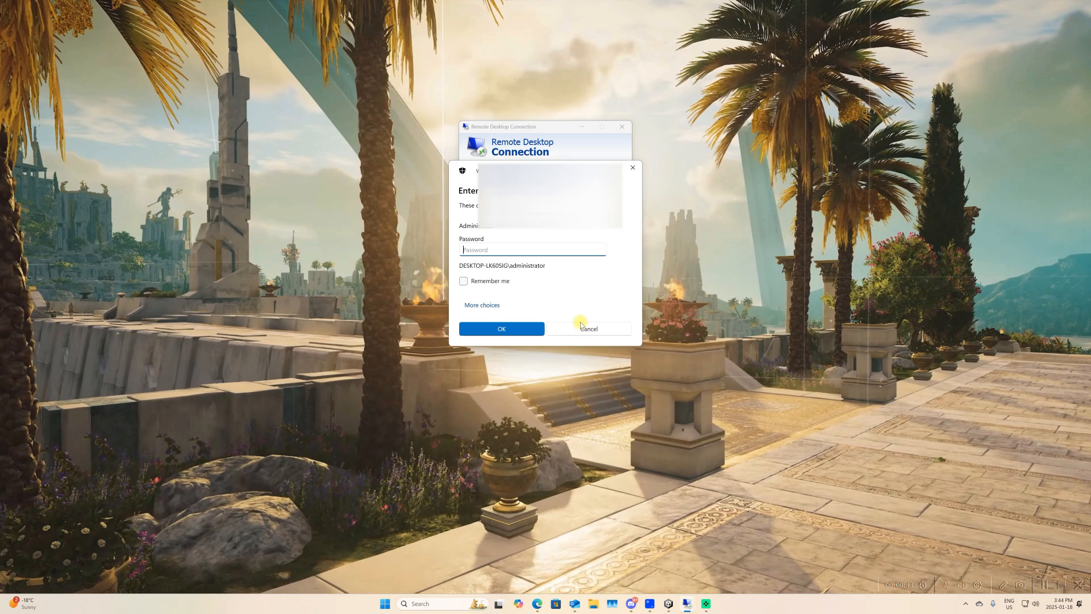
pyautogui.hotkey('ctrl', 'v')
pyautogui.click(521, 330)
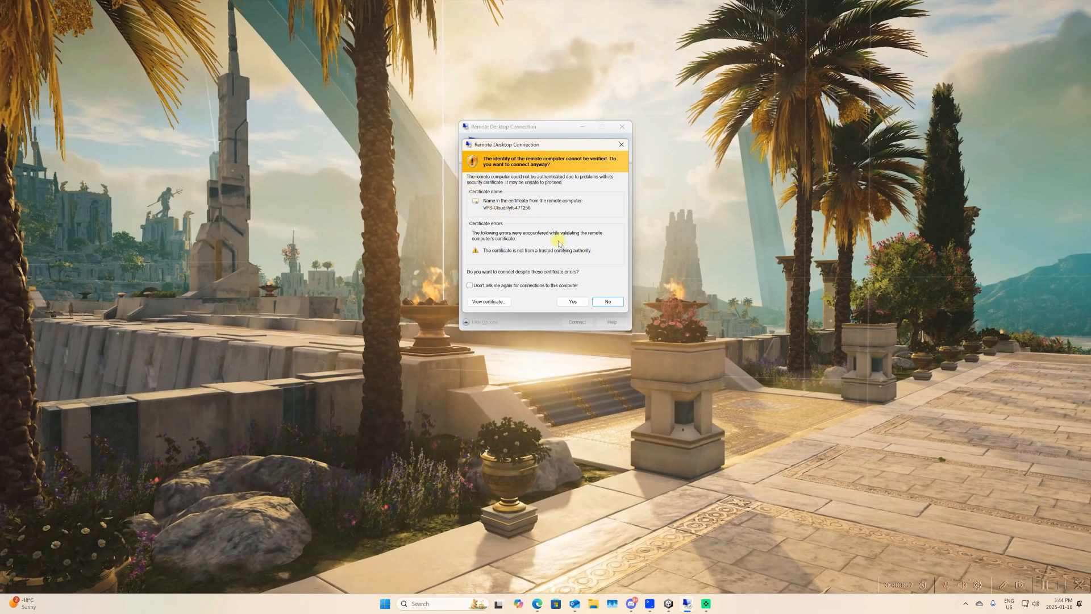
pyautogui.click(573, 302)
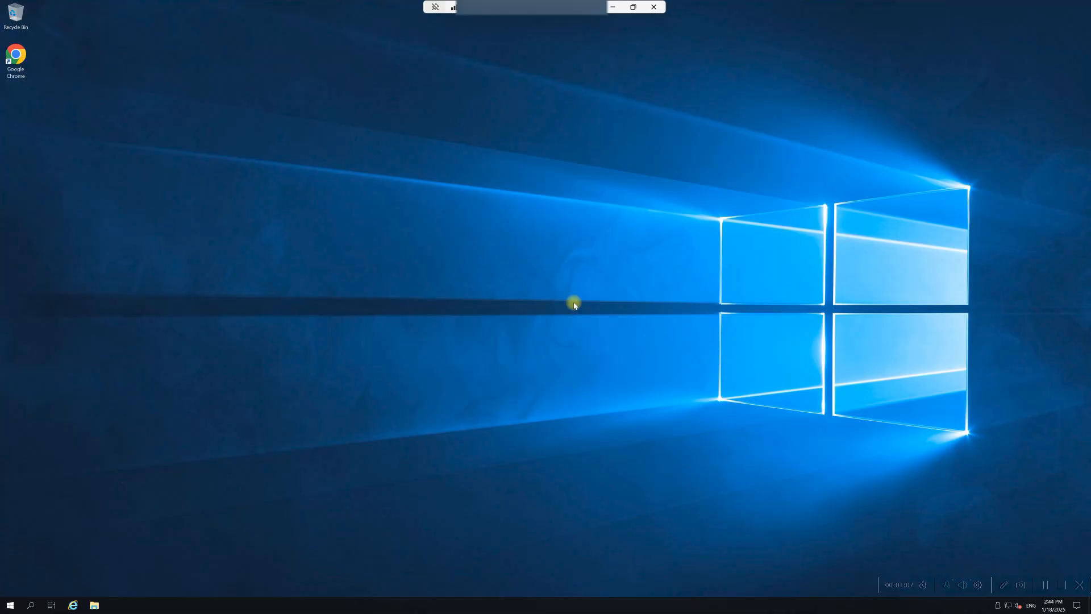
# Start Chrome on the remote desktop and load the pasted apanel dashboard address.
pyautogui.moveTo(433, 248); pyautogui.dragTo(723, 345)
pyautogui.doubleClick(18, 57)
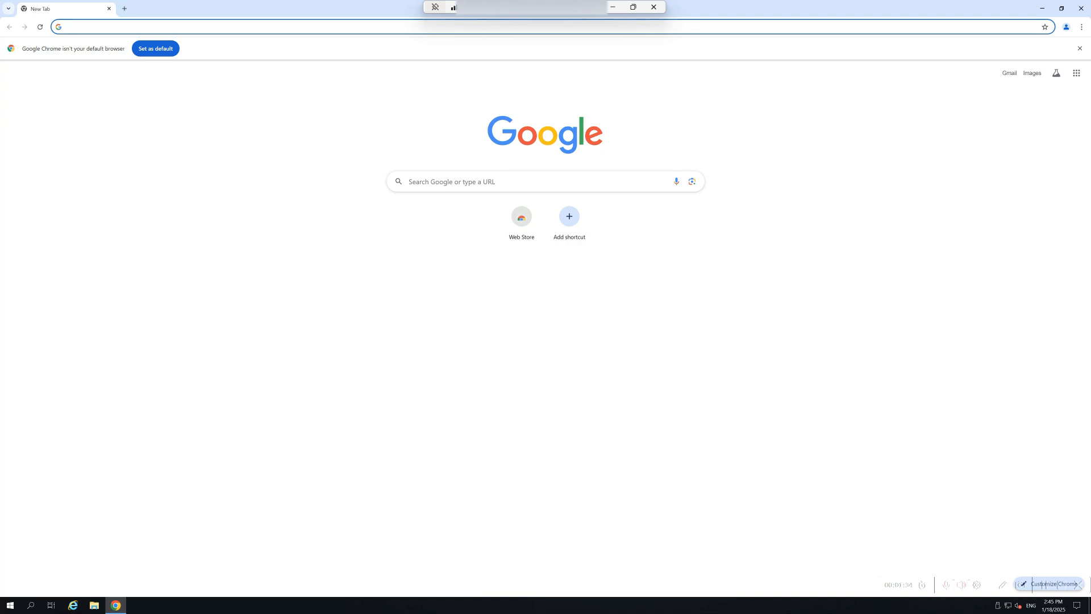
pyautogui.click(217, 28)
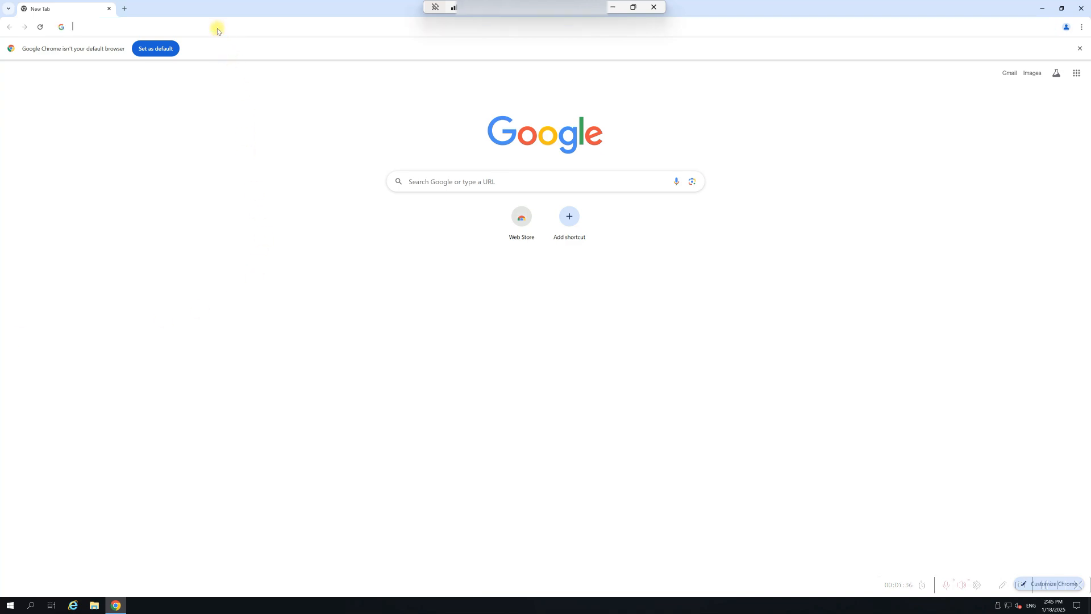
pyautogui.write('https://apanel.atavismonline.com/dashboard')
pyautogui.press('Return')
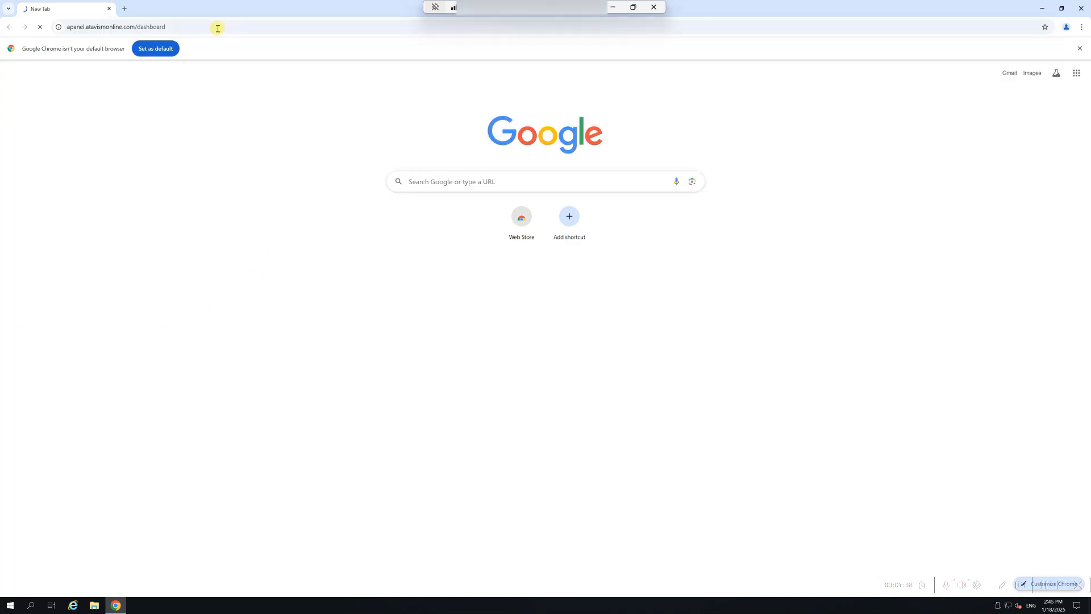
# Remove /dashboard from the address to load the site's home page, then go to Login.
pyautogui.click(176, 27)
pyautogui.doubleClick(177, 27)
pyautogui.press('BackSpace')
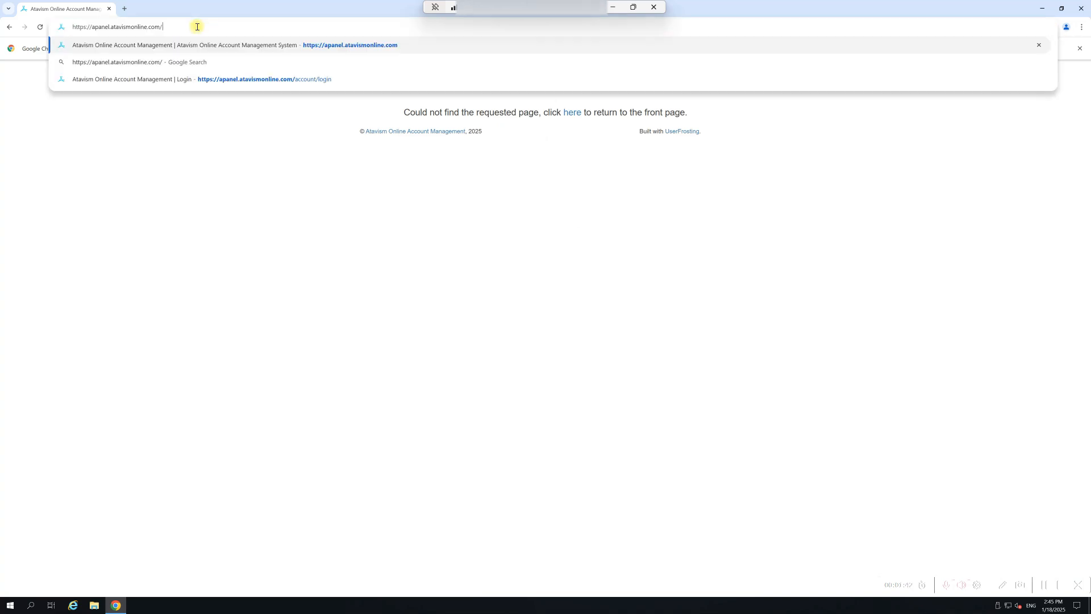
pyautogui.press('Return')
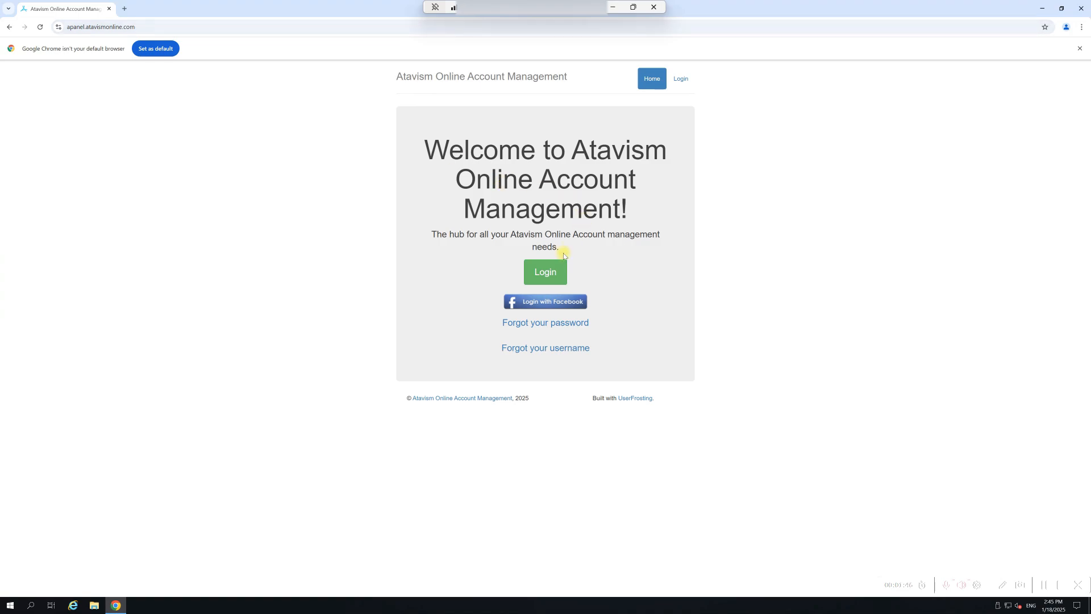
pyautogui.click(551, 274)
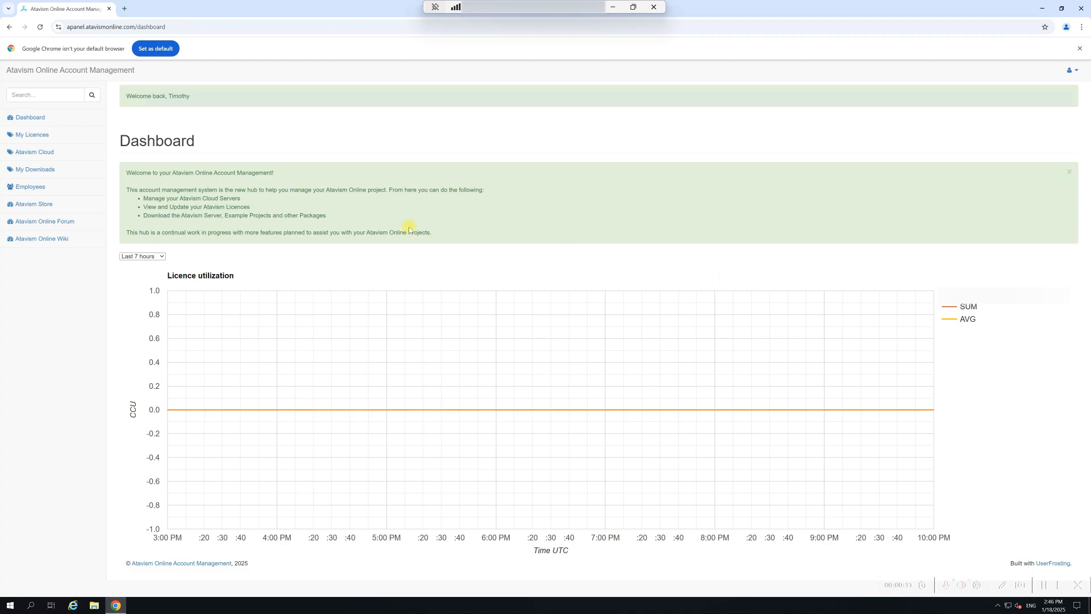
# In My Downloads, keep version X(10.11.0) and download the Atavism Server package.
pyautogui.click(36, 170)
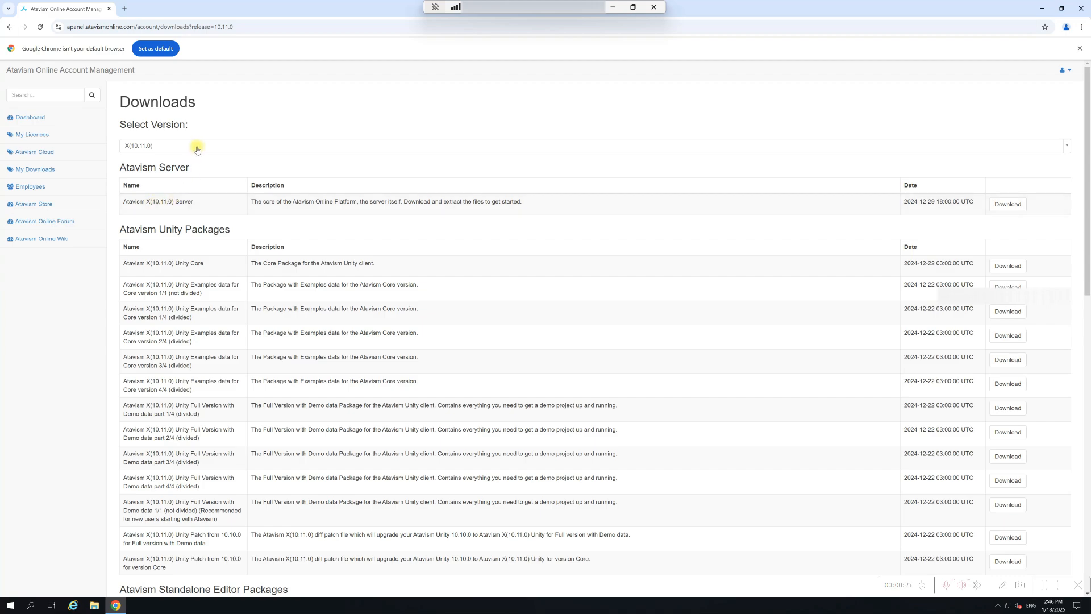
pyautogui.click(246, 146)
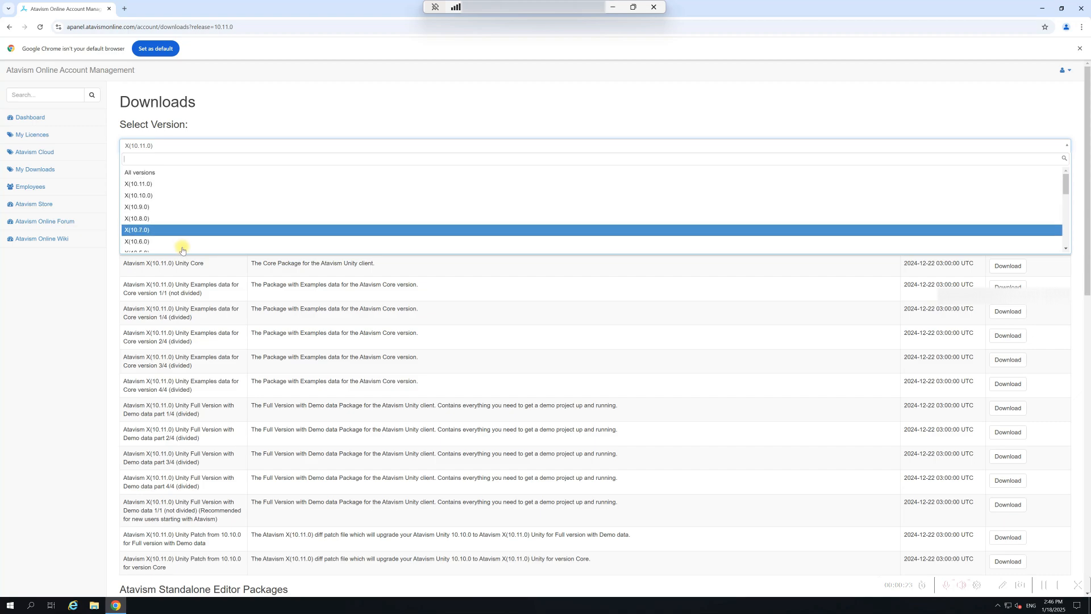
pyautogui.click(190, 146)
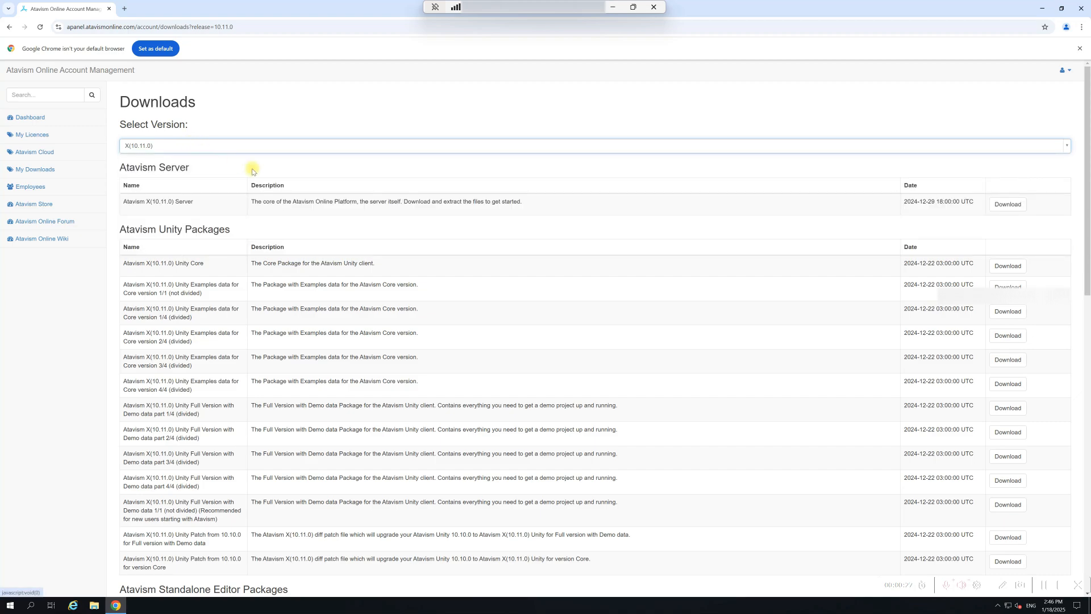
pyautogui.click(1011, 205)
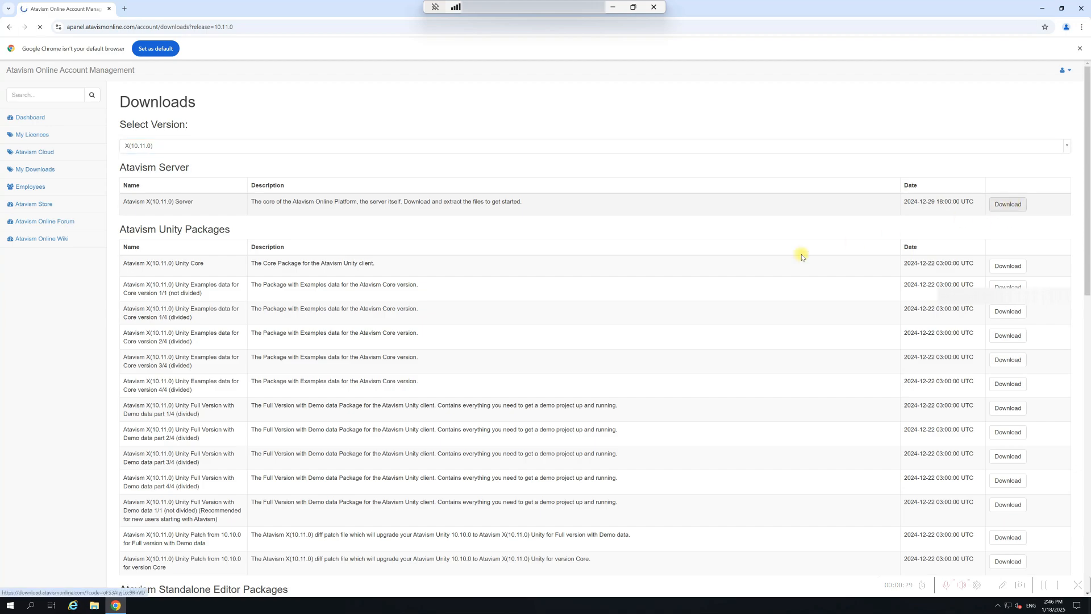
# Download the Atavism Manager with java 17 LTS asset package.
pyautogui.scroll(-1, 575, 291)
pyautogui.scroll(-10, 575, 291)
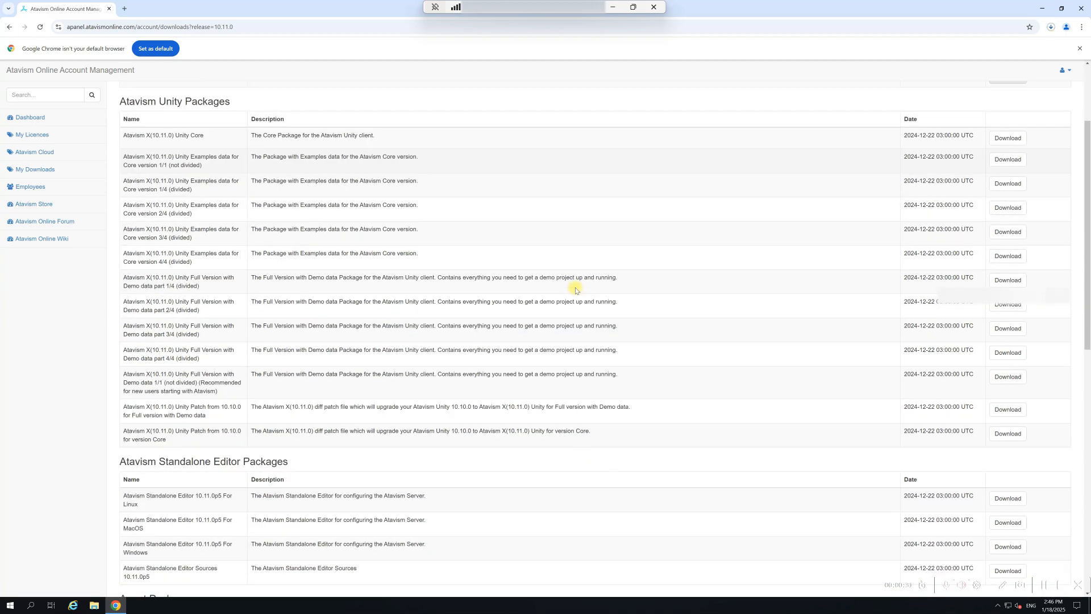
pyautogui.scroll(-4, 576, 290)
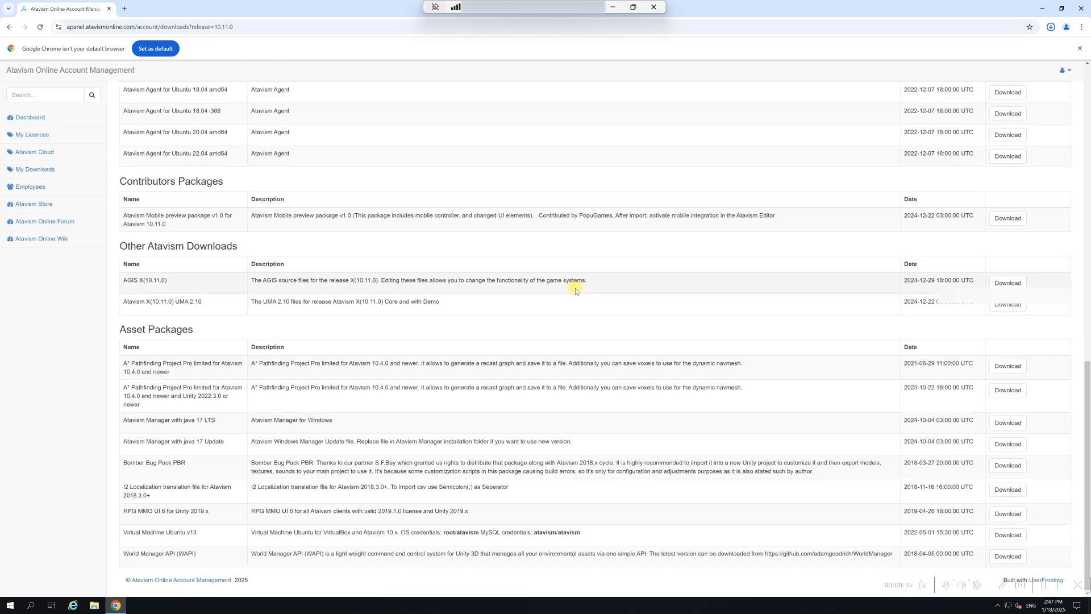
pyautogui.moveTo(140, 420); pyautogui.dragTo(215, 420)
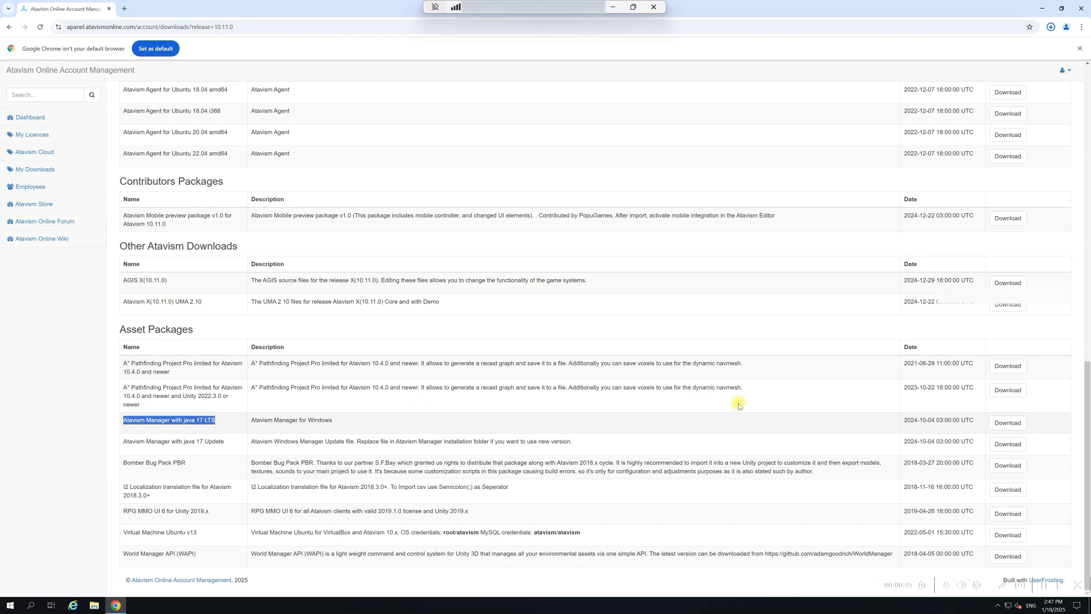
pyautogui.click(761, 411)
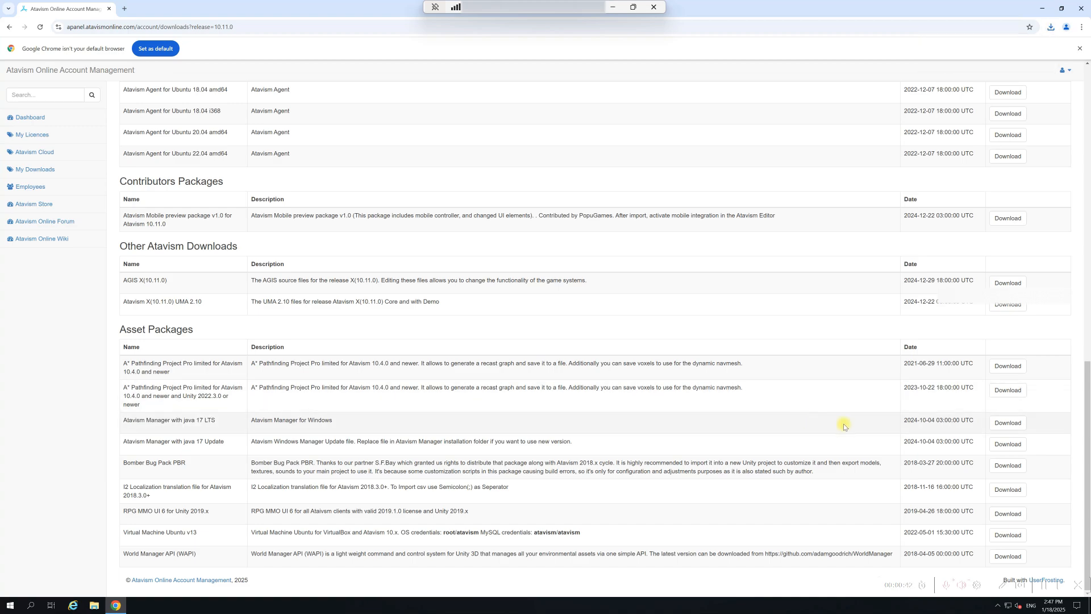
pyautogui.click(1013, 428)
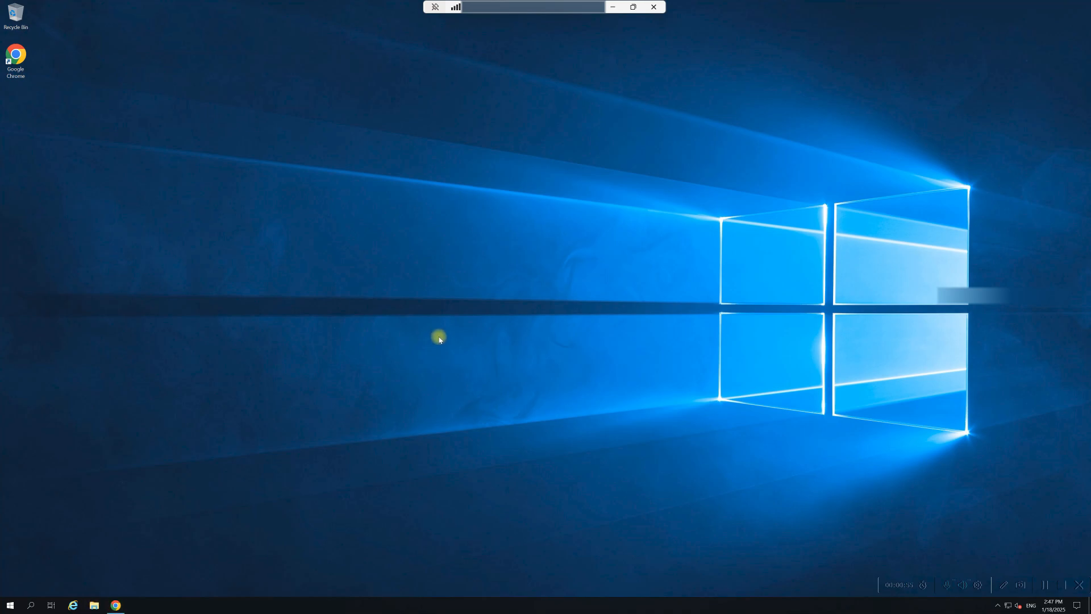
# Run the Atavism Manager installer from File Explorer's Downloads folder.
pyautogui.press('super+e')
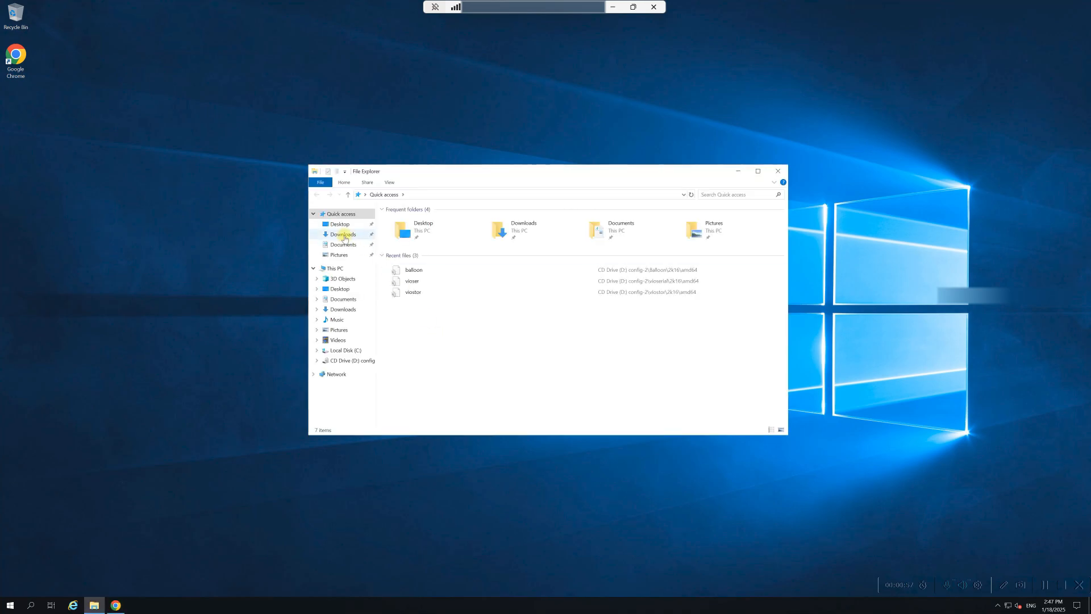
pyautogui.click(344, 237)
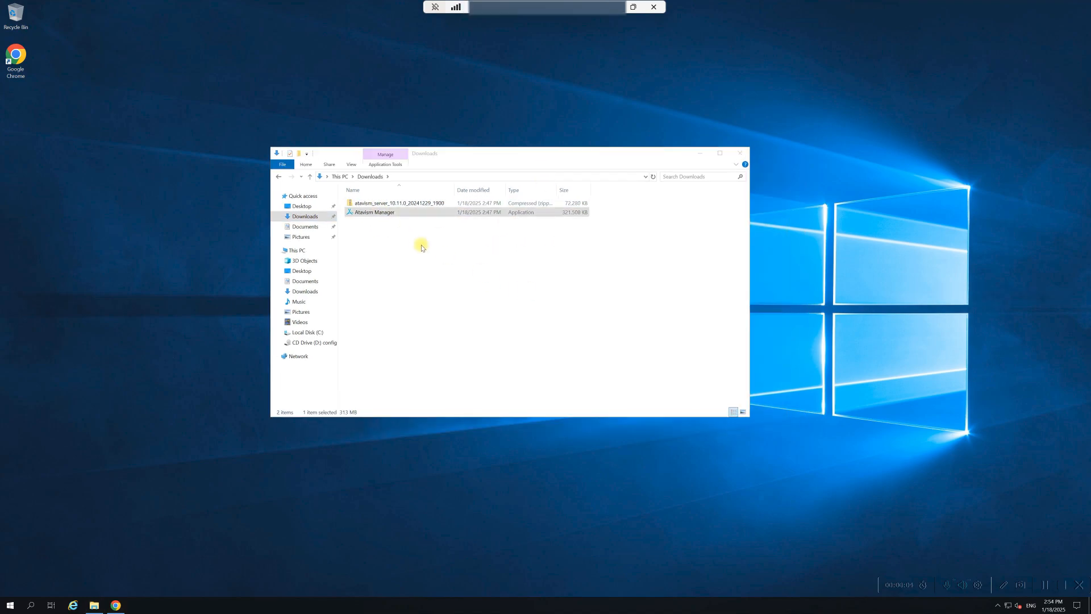
pyautogui.doubleClick(379, 214)
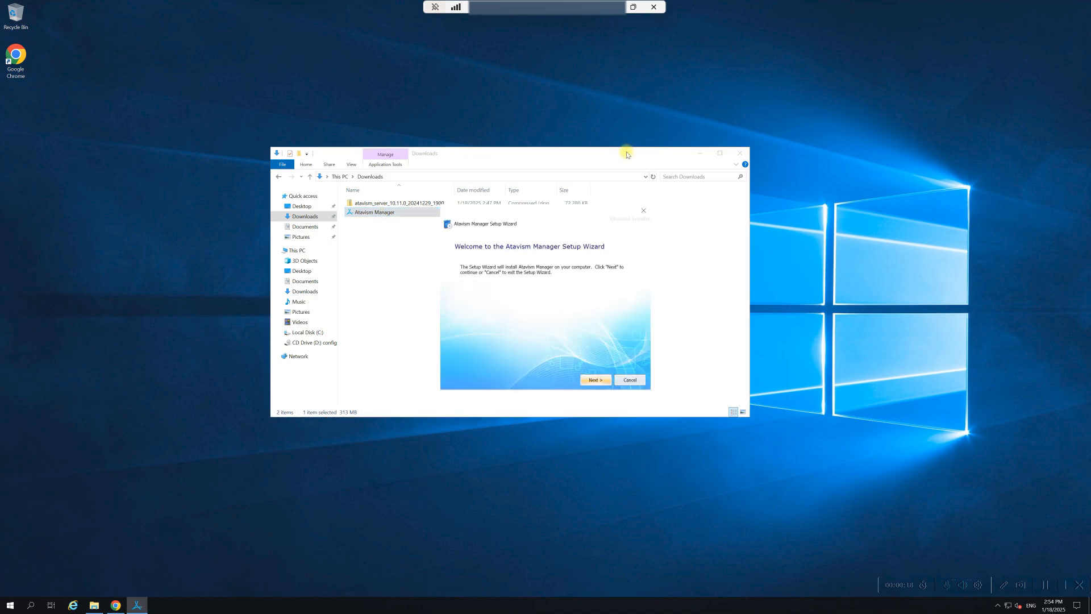
# Install Atavism Manager into C:\Atavism Manager\ and close the wizard when it finishes.
pyautogui.click(595, 384)
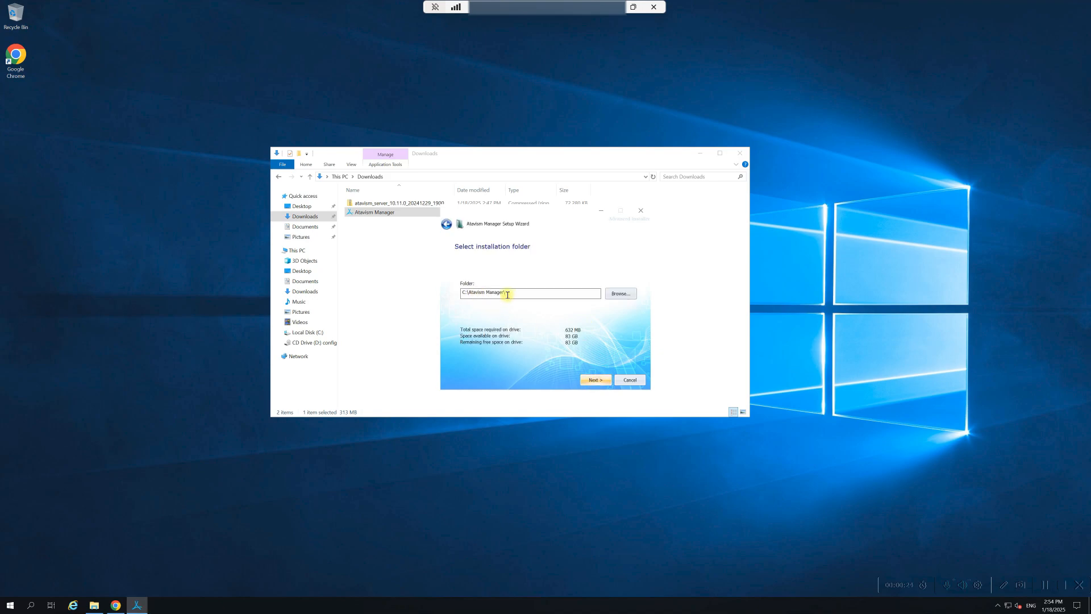
pyautogui.moveTo(501, 294); pyautogui.dragTo(462, 293)
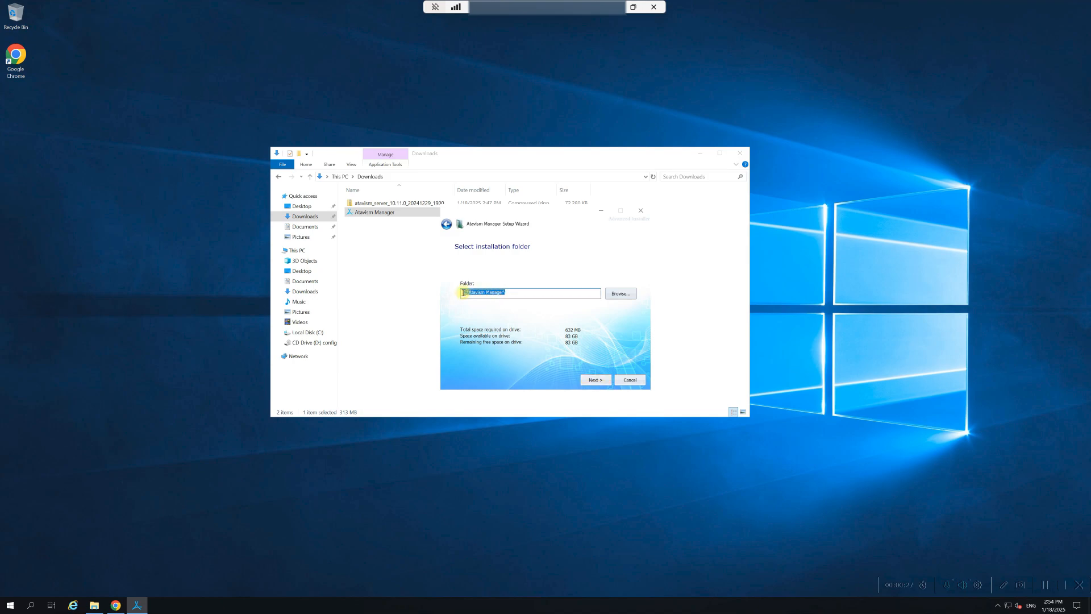
pyautogui.click(597, 380)
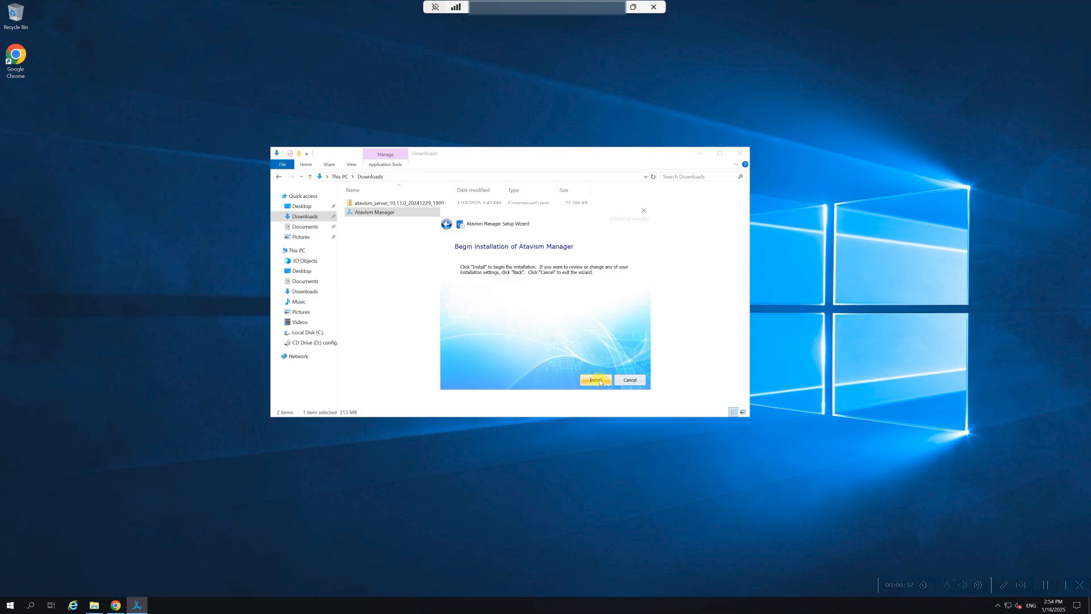
pyautogui.click(598, 381)
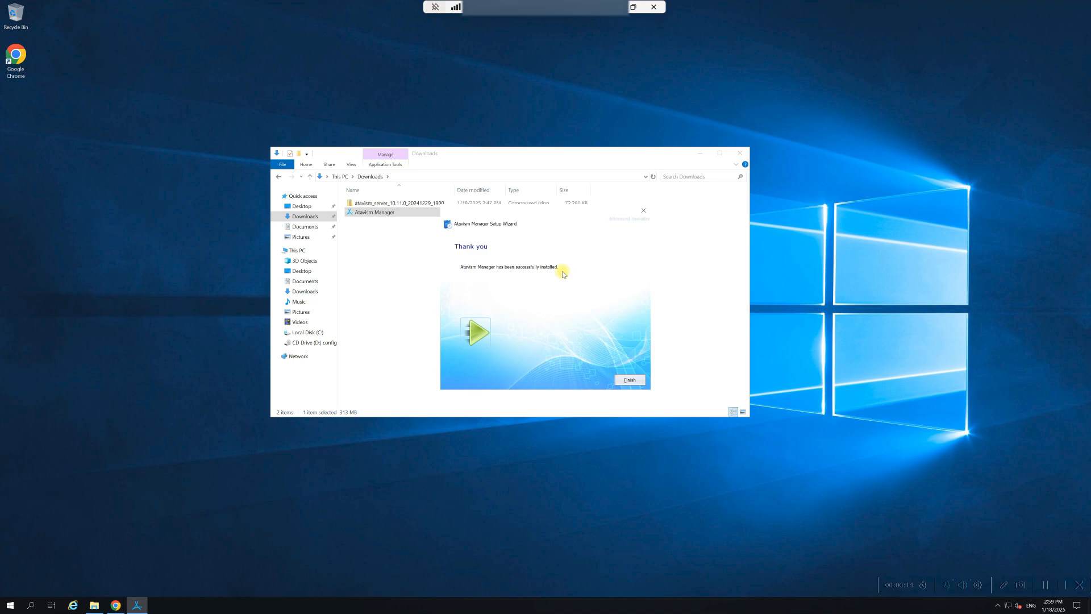
pyautogui.click(635, 381)
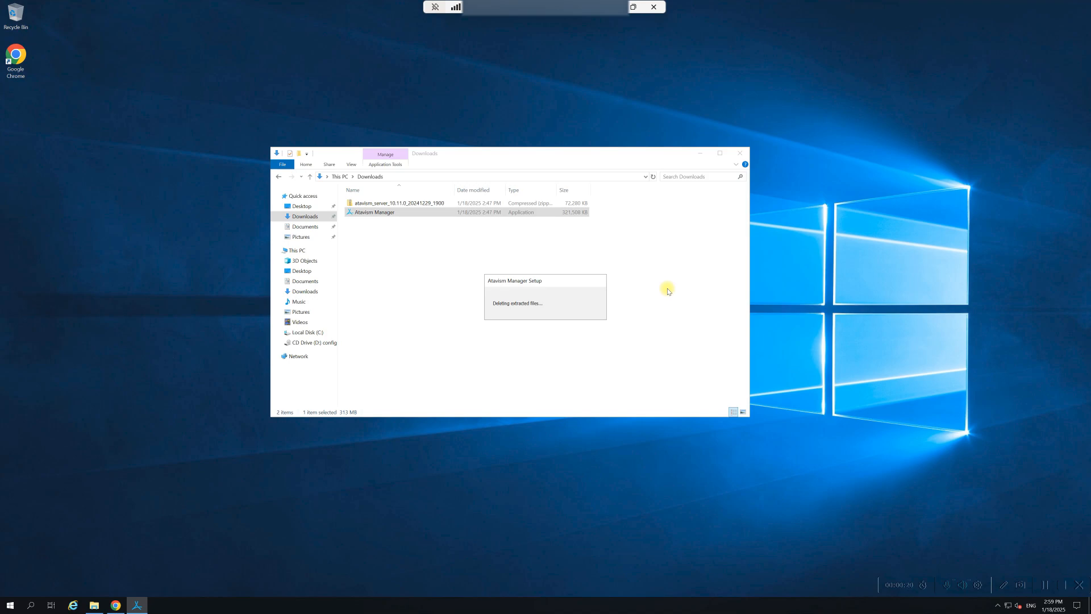
# Run Atavism from C:\Atavism Manager and agree to install the missing .NET Framework.
pyautogui.click(307, 334)
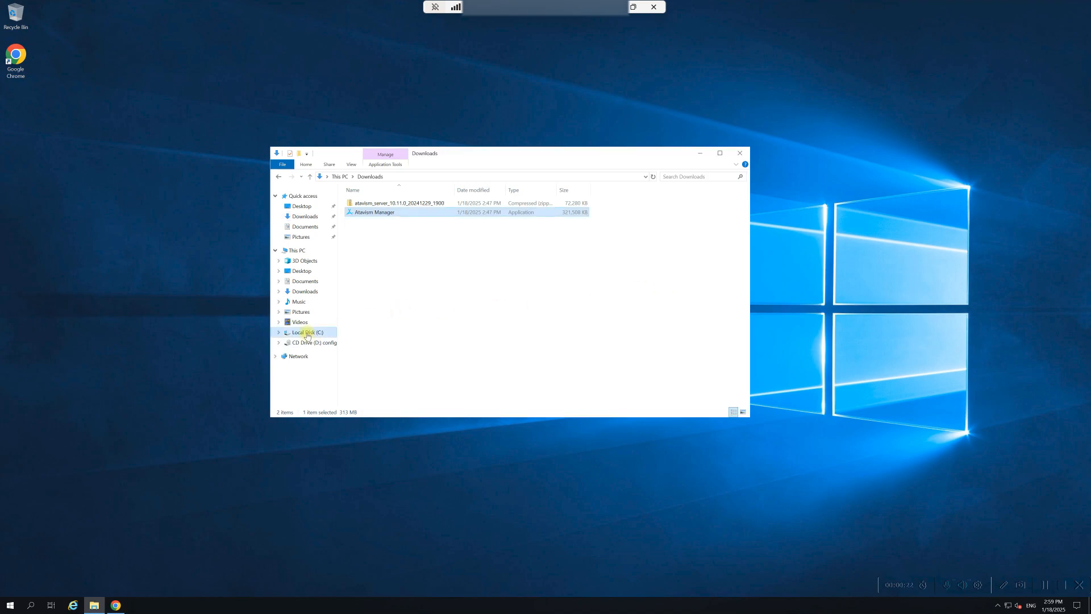
pyautogui.click(390, 207)
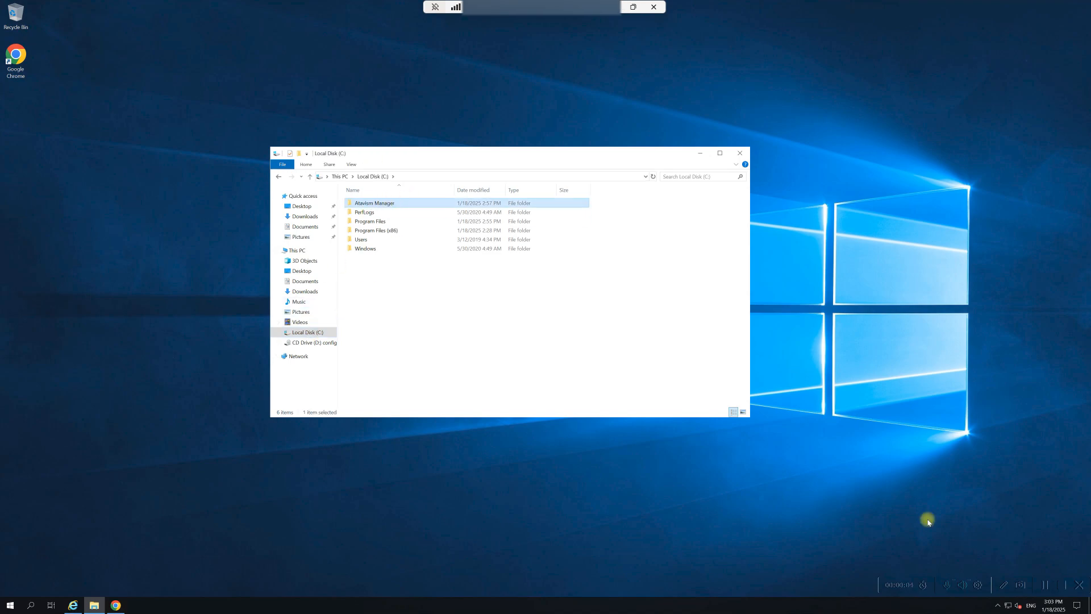
pyautogui.doubleClick(383, 205)
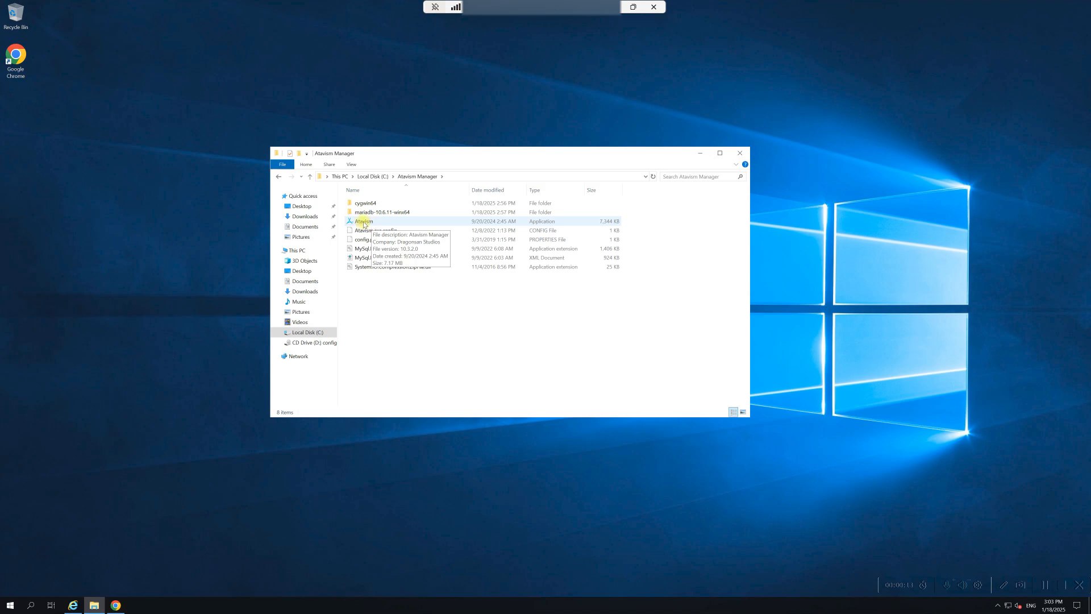
pyautogui.doubleClick(364, 223)
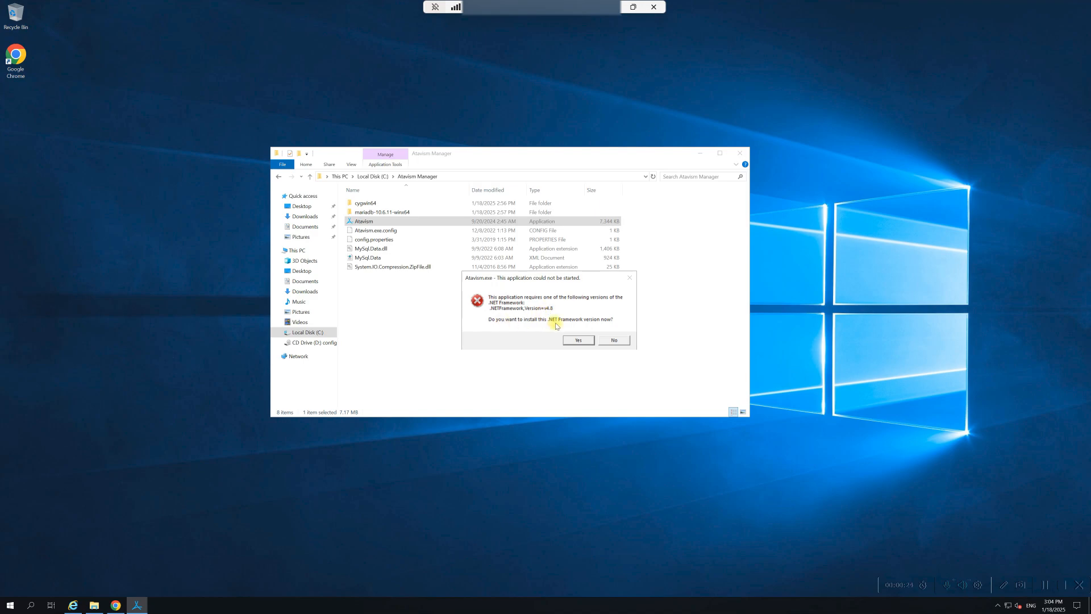
pyautogui.click(578, 341)
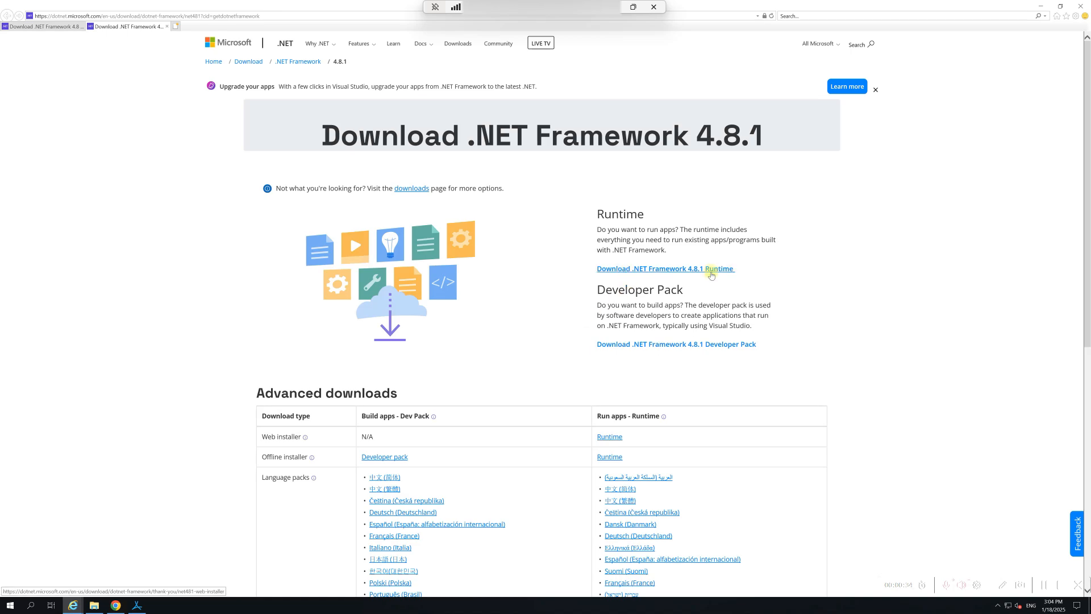
# Open the .NET Framework 4.8 page and download the runtime installer.
pyautogui.scroll(-6, 836, 304)
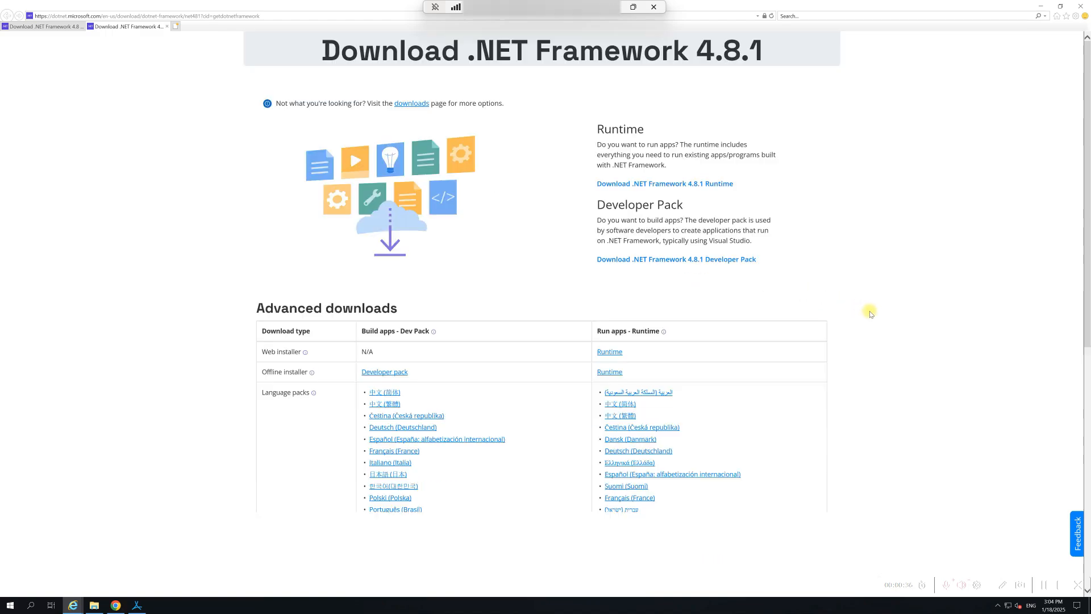
pyautogui.scroll(-1, 439, 345)
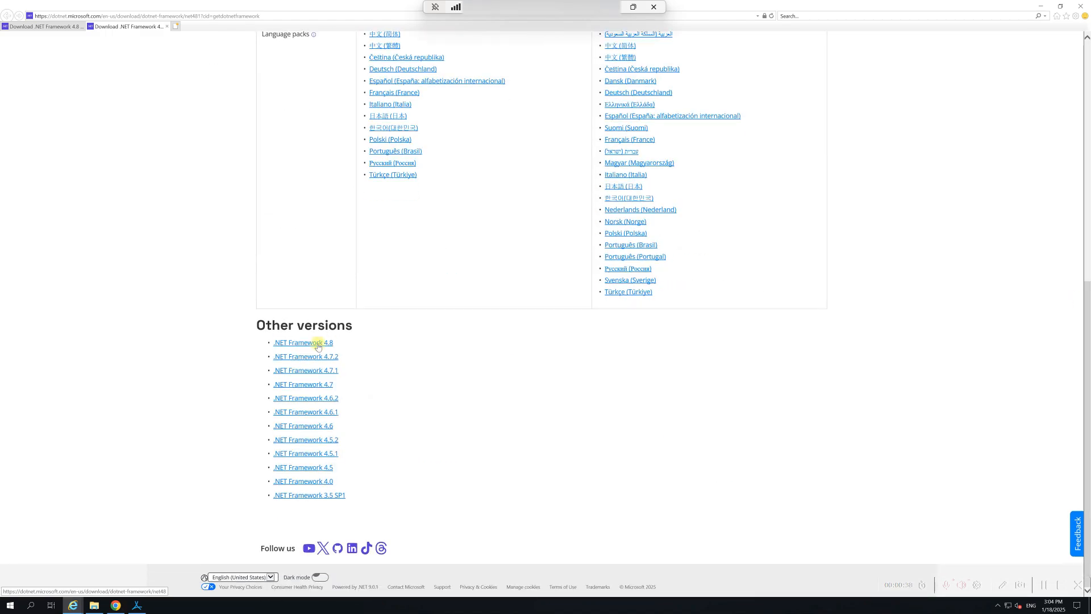
pyautogui.moveTo(353, 344); pyautogui.dragTo(263, 342)
pyautogui.click(358, 343)
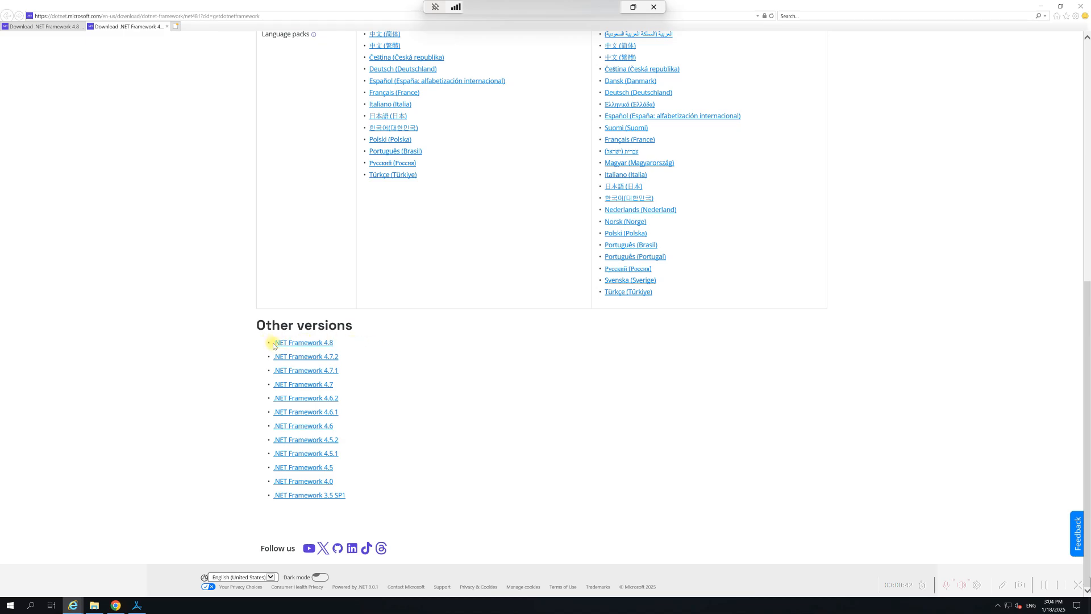
pyautogui.click(311, 343)
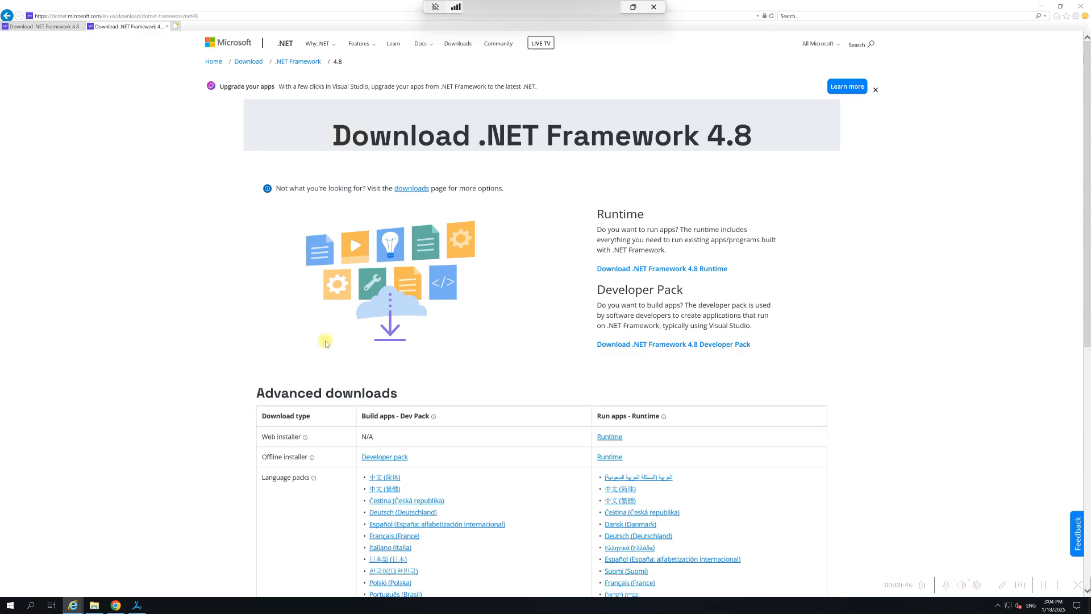
pyautogui.scroll(-3, 337, 344)
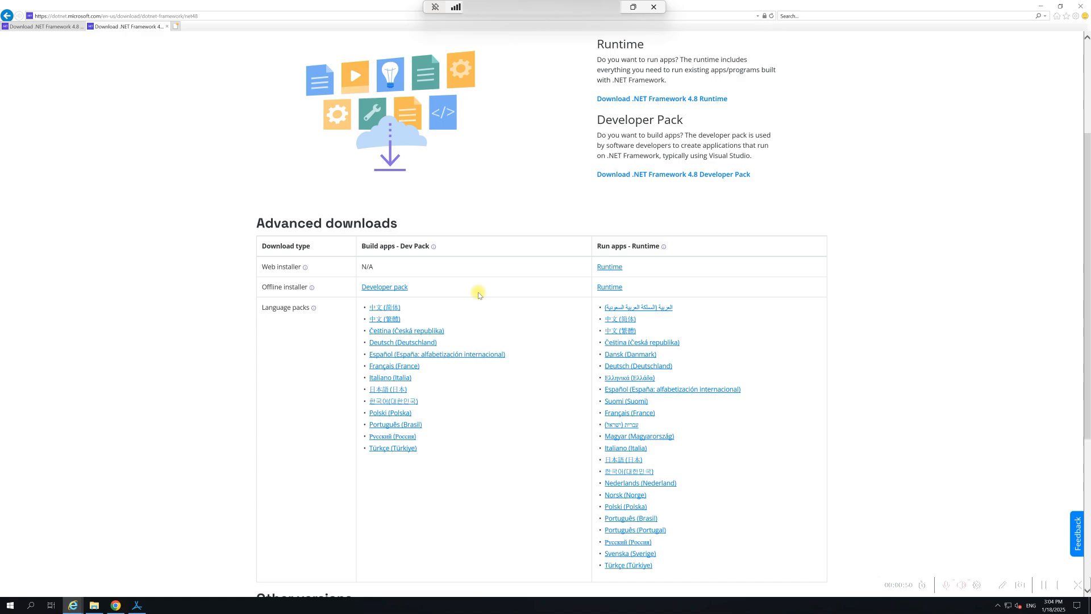
pyautogui.scroll(3, 478, 295)
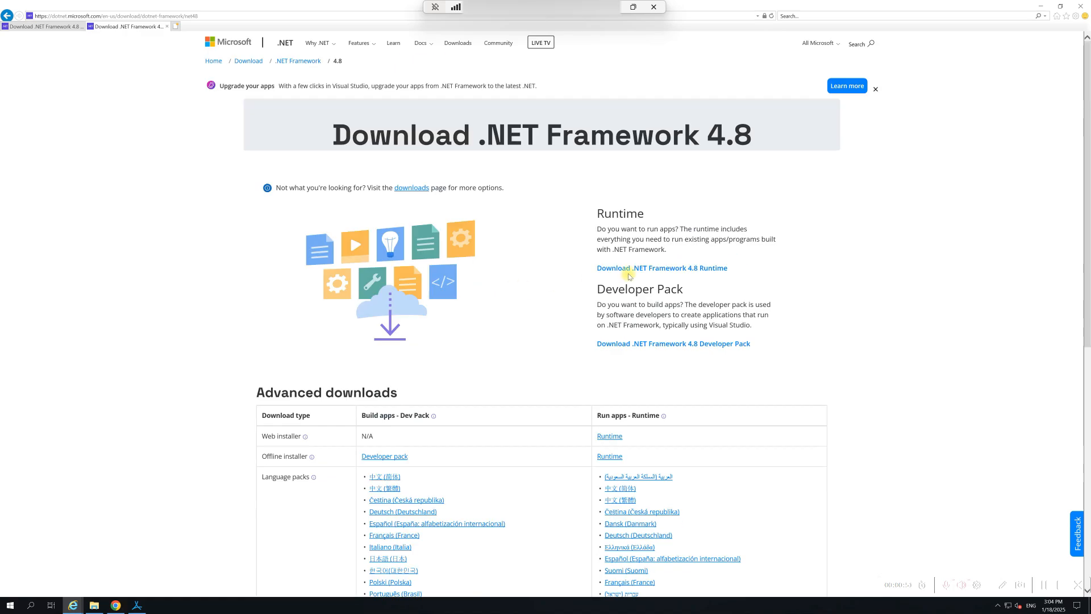
pyautogui.click(656, 268)
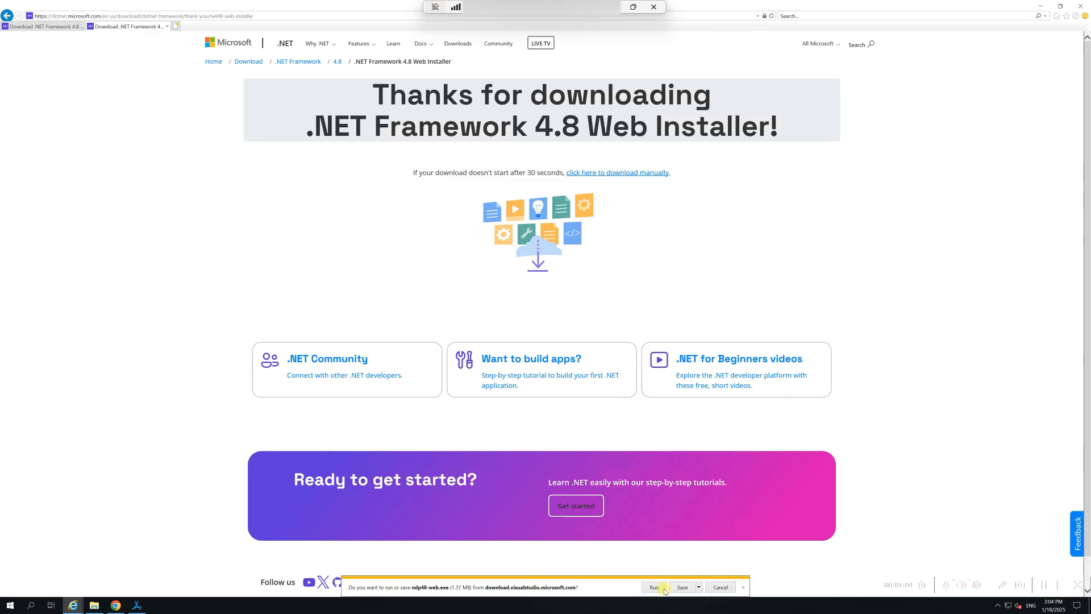
# Run the .NET Framework 4.8 web installer, accept the licence and start installing.
pyautogui.click(659, 588)
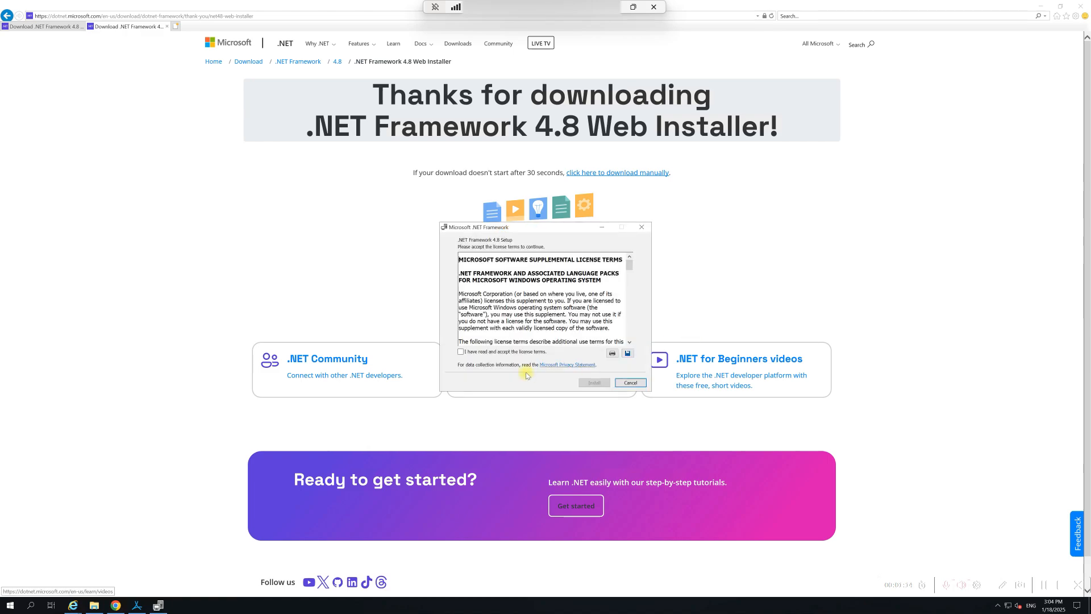
pyautogui.click(461, 351)
pyautogui.click(604, 383)
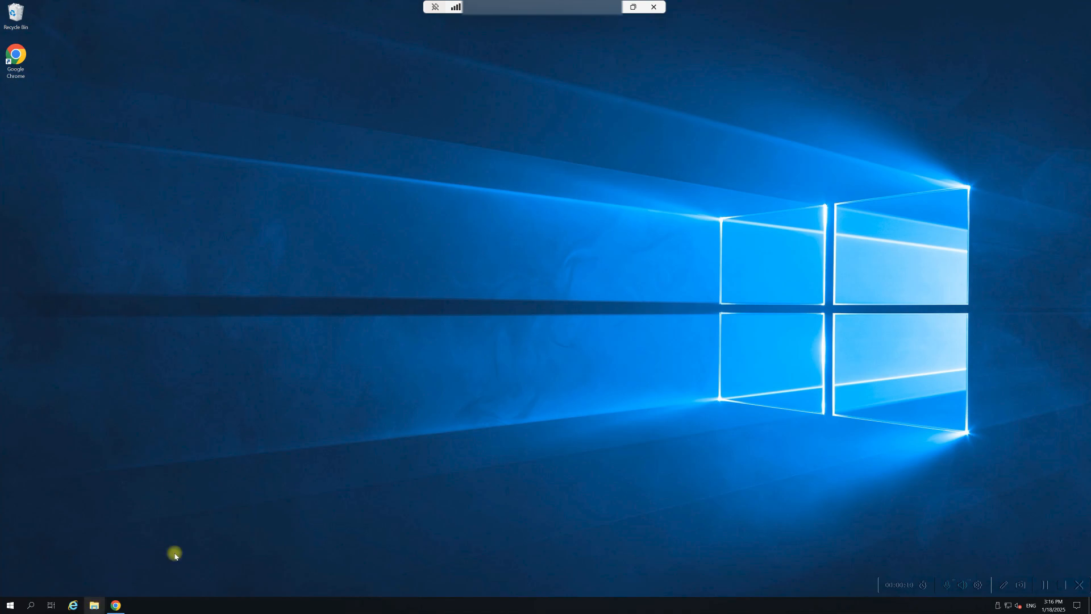
# Launch Atavism from C:\Atavism Manager, close Explorer and centre the manager window.
pyautogui.click(94, 605)
pyautogui.click(345, 316)
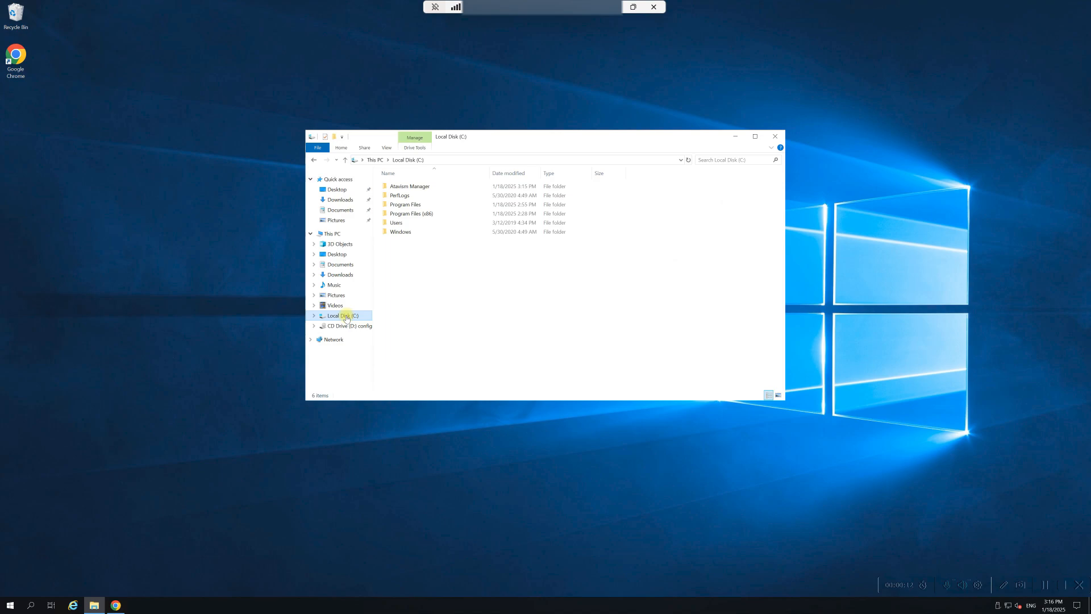
pyautogui.doubleClick(414, 186)
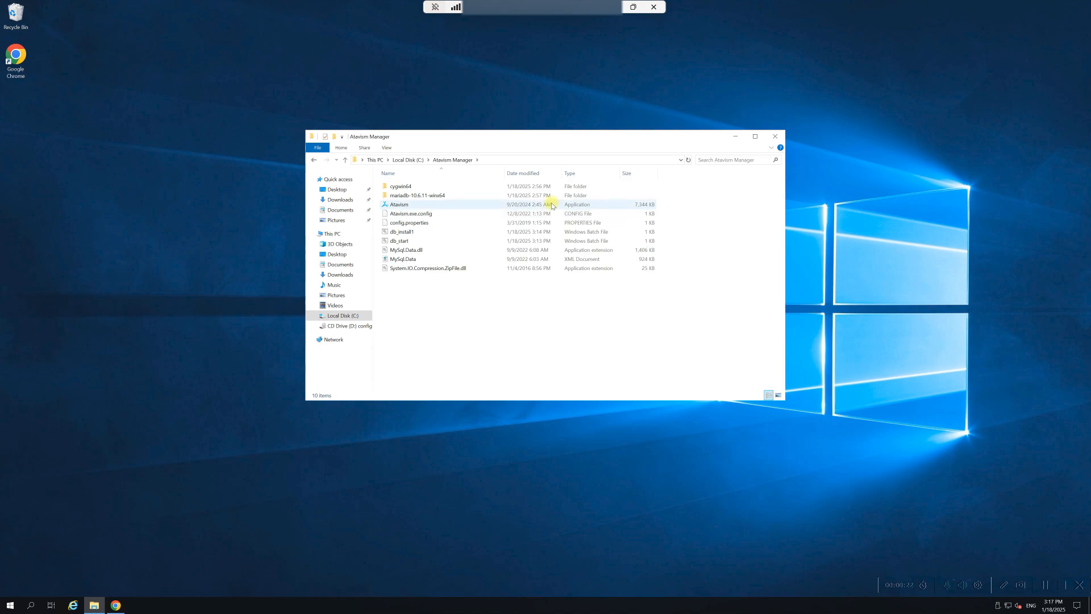
pyautogui.doubleClick(416, 207)
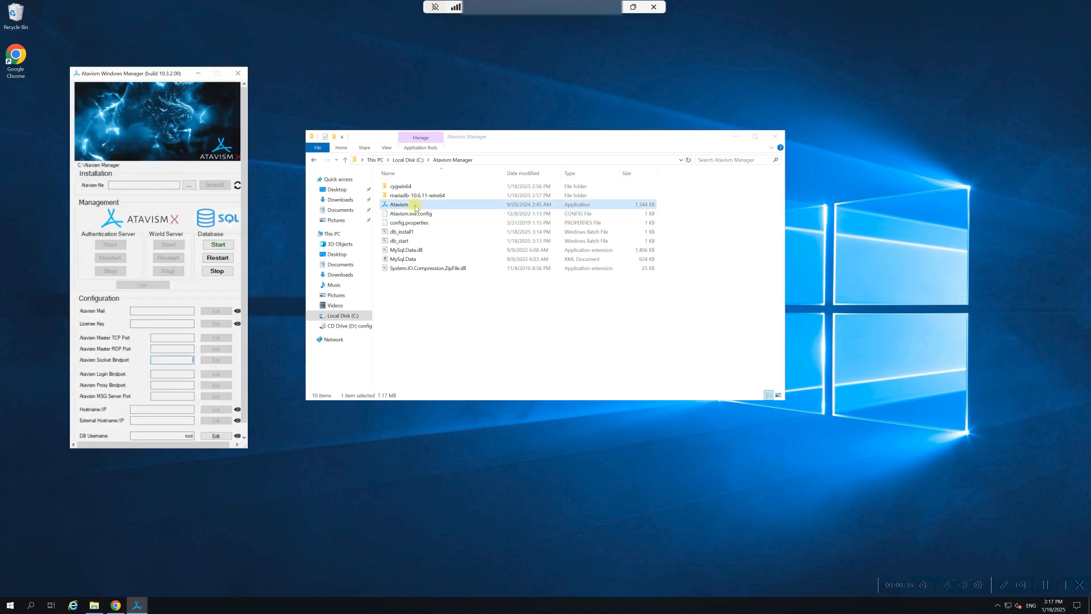
pyautogui.click(775, 137)
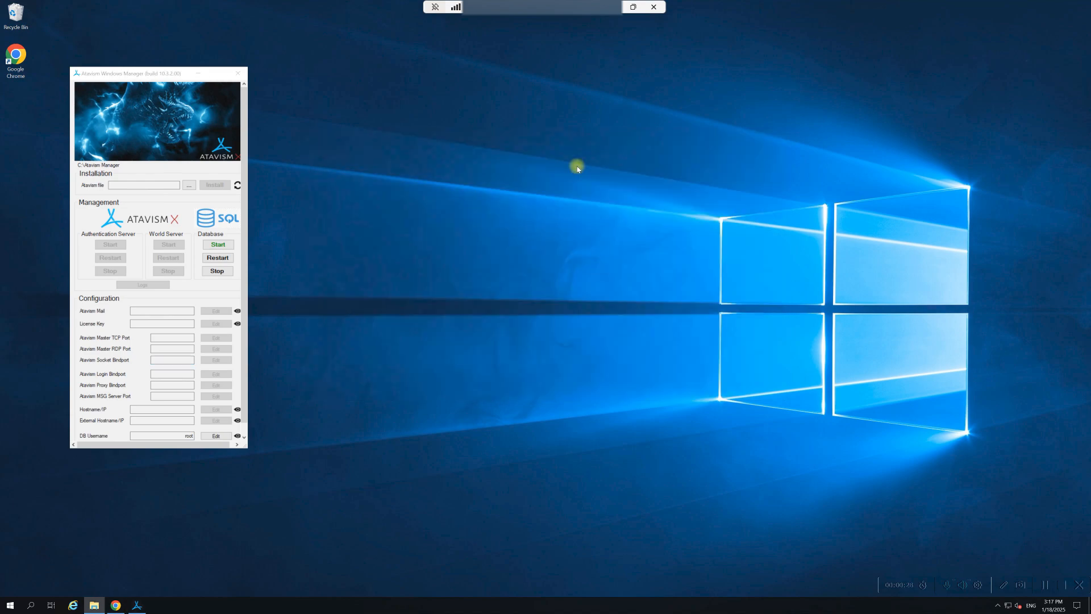
pyautogui.moveTo(176, 77); pyautogui.dragTo(531, 103)
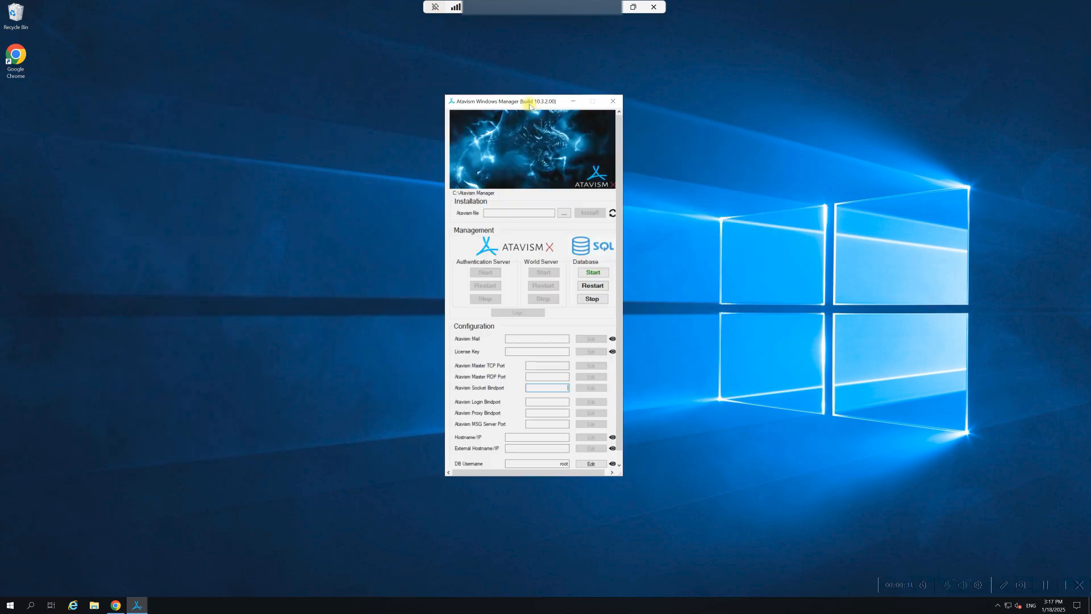
pyautogui.click(562, 215)
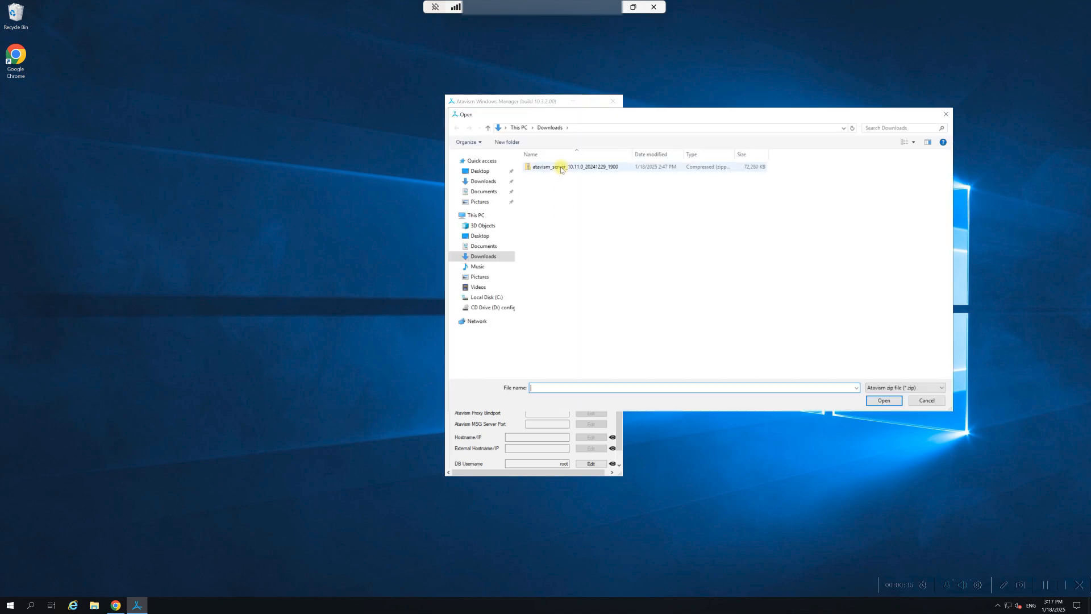
# Select the atavism_server_10.11.0_20241229_1900 zip, restart the database, and install the server.
pyautogui.click(561, 169)
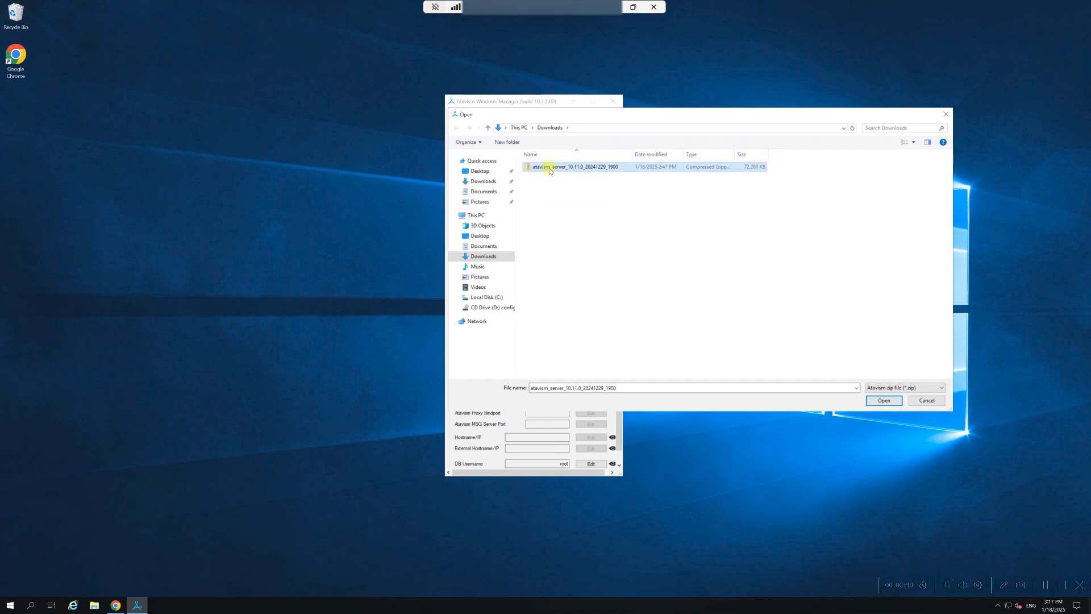
pyautogui.click(884, 402)
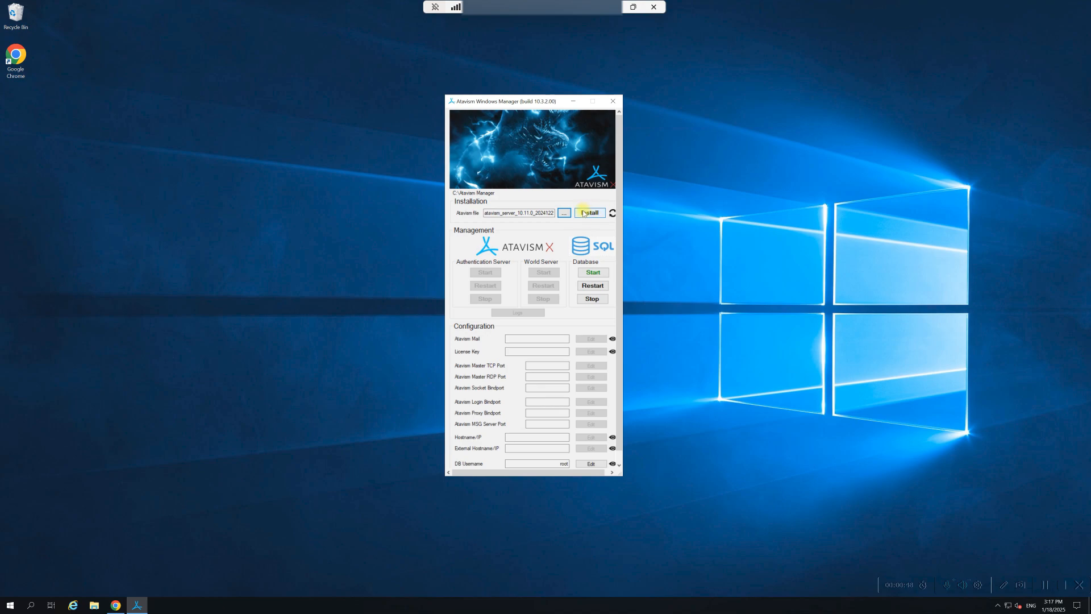
pyautogui.click(595, 299)
pyautogui.click(596, 273)
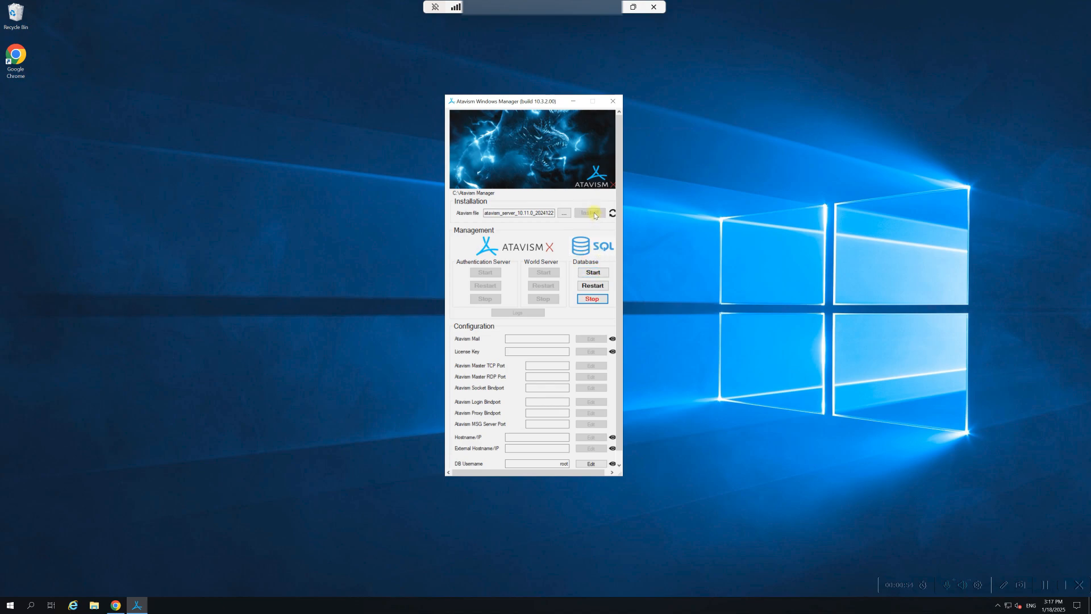
pyautogui.click(595, 273)
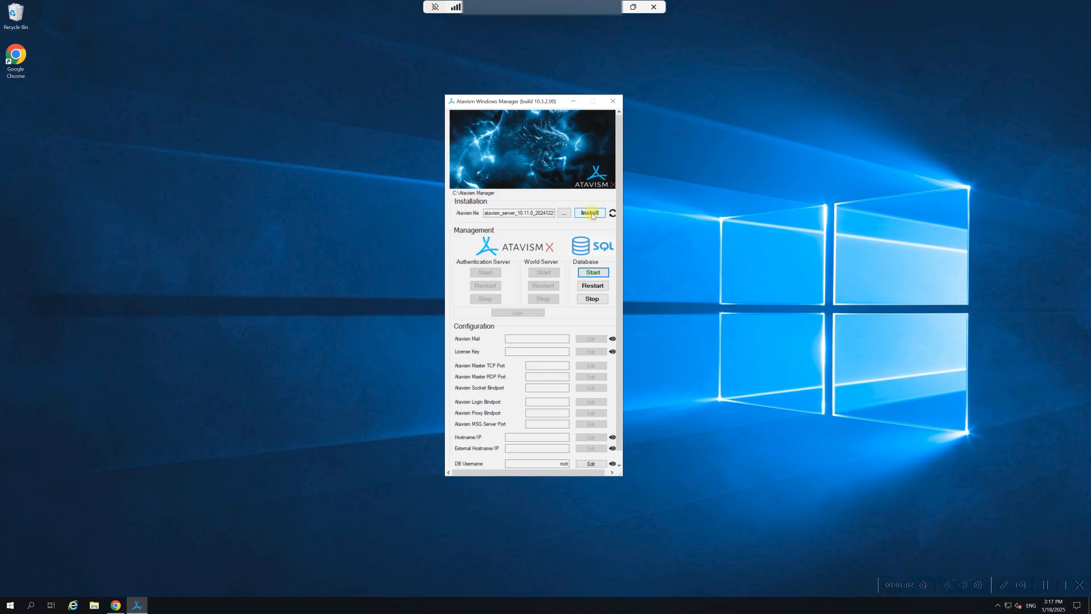
pyautogui.click(592, 216)
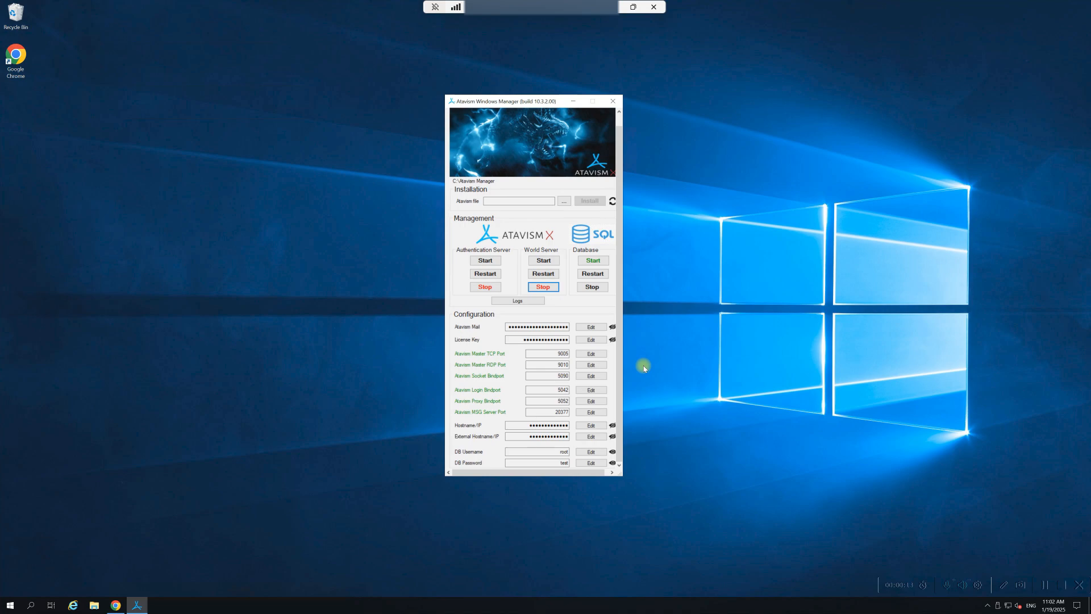
pyautogui.click(514, 327)
pyautogui.moveTo(515, 327); pyautogui.dragTo(576, 327)
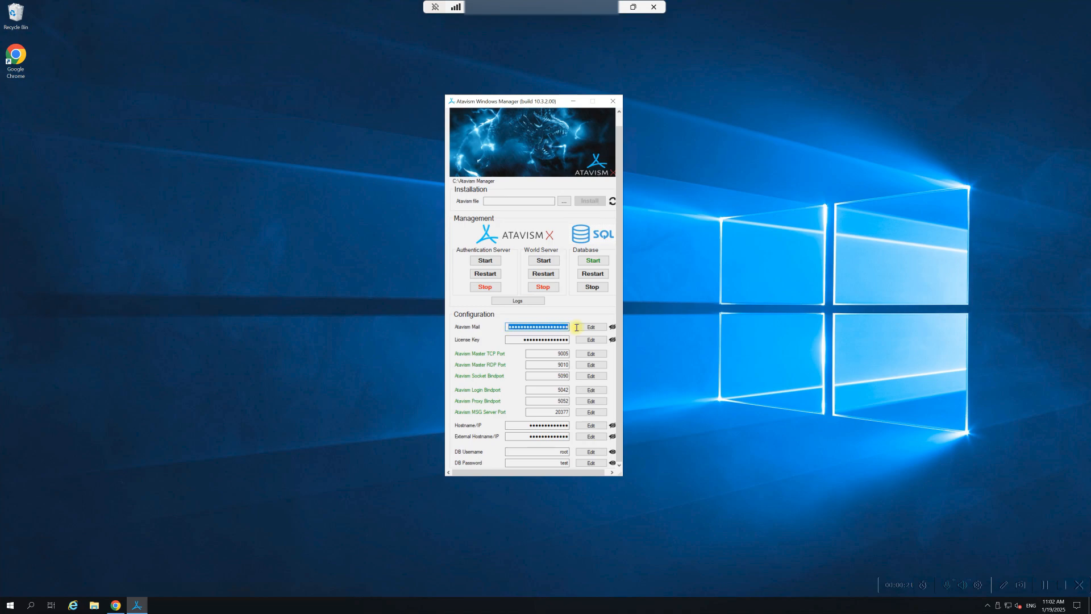
pyautogui.click(524, 339)
pyautogui.moveTo(540, 339); pyautogui.dragTo(572, 340)
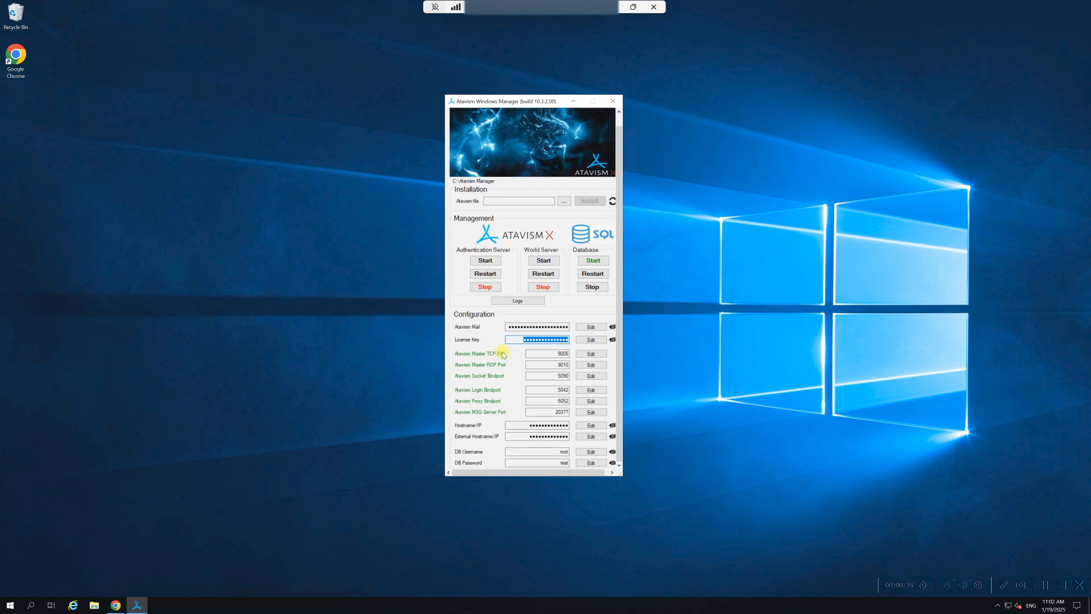
pyautogui.click(528, 354)
pyautogui.moveTo(533, 427); pyautogui.dragTo(567, 425)
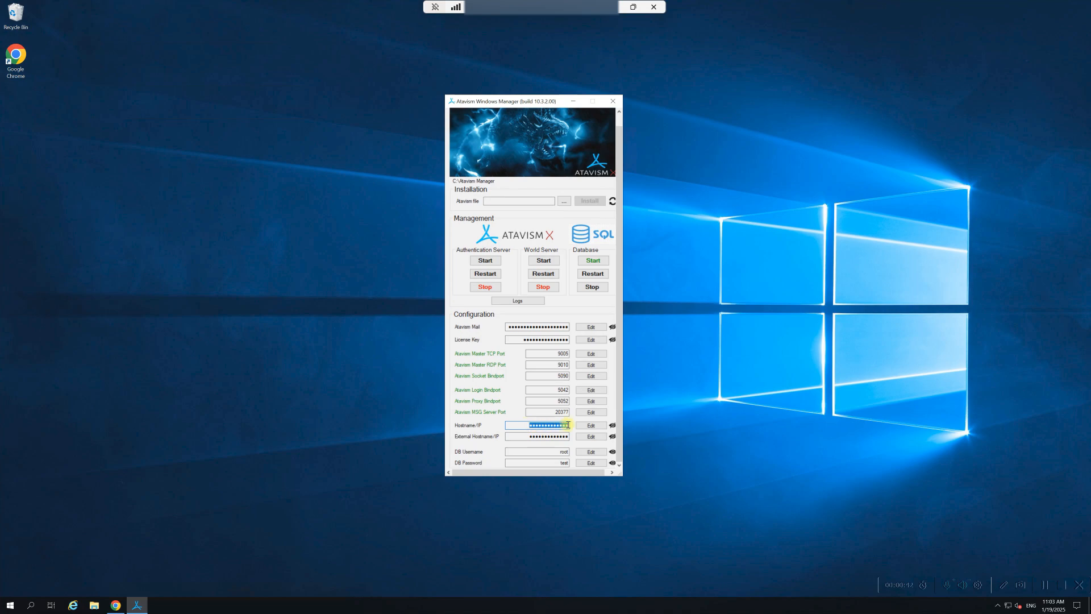
pyautogui.click(530, 436)
# Start the World and Authentication servers and stack their two bash consoles on the left.
pyautogui.click(544, 261)
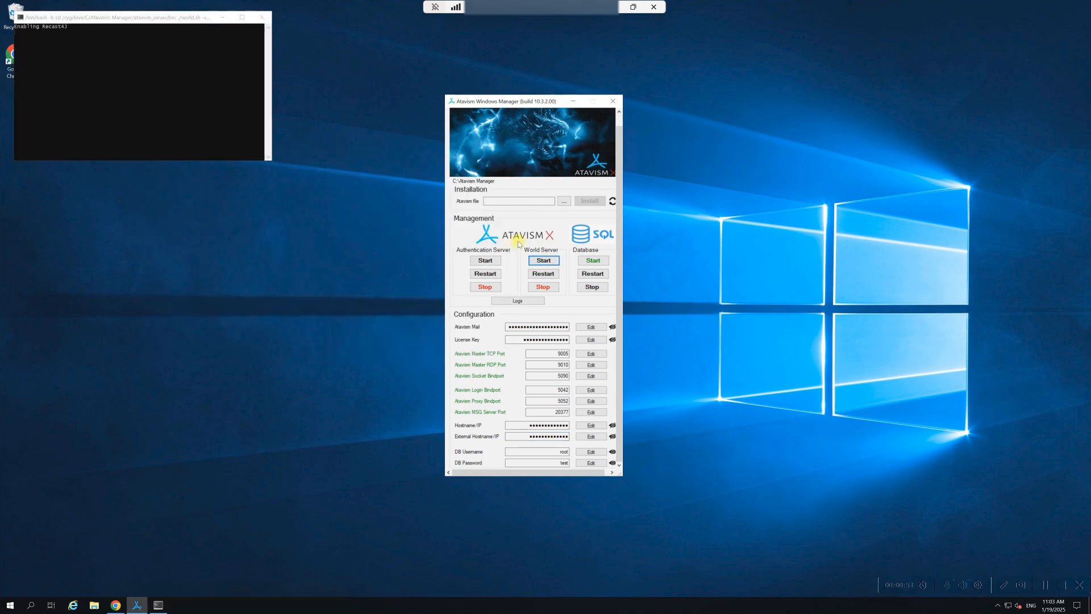
pyautogui.click(487, 261)
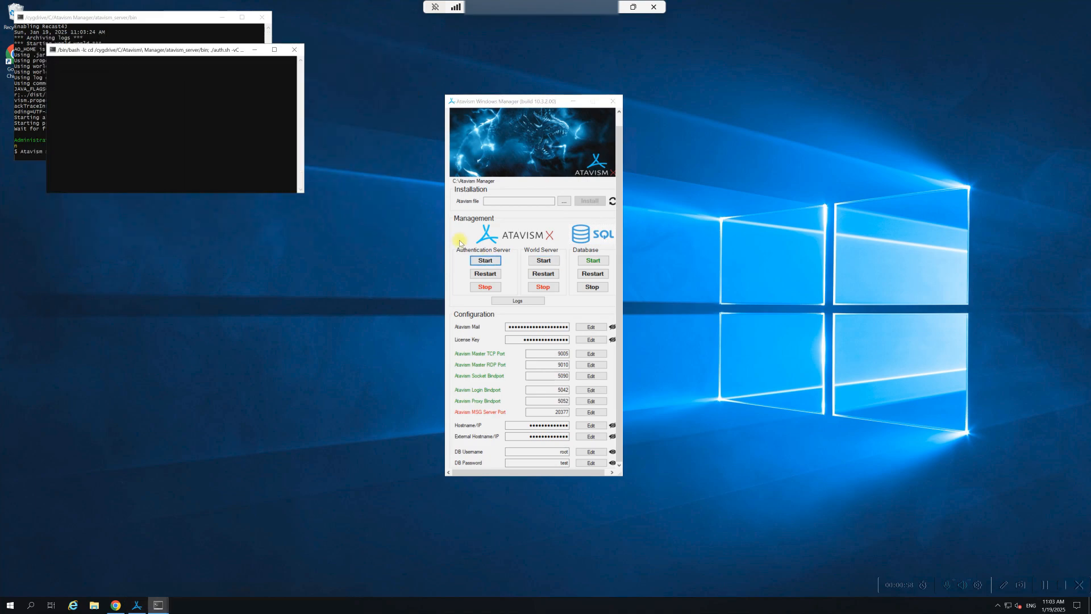
pyautogui.moveTo(198, 53); pyautogui.dragTo(208, 193)
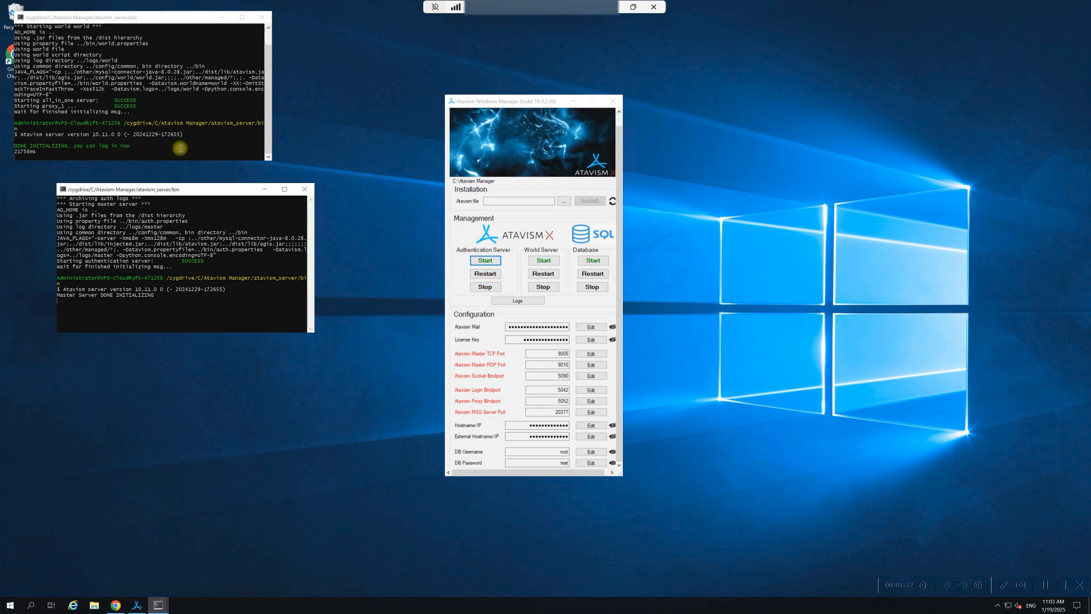
pyautogui.moveTo(203, 193); pyautogui.dragTo(163, 169)
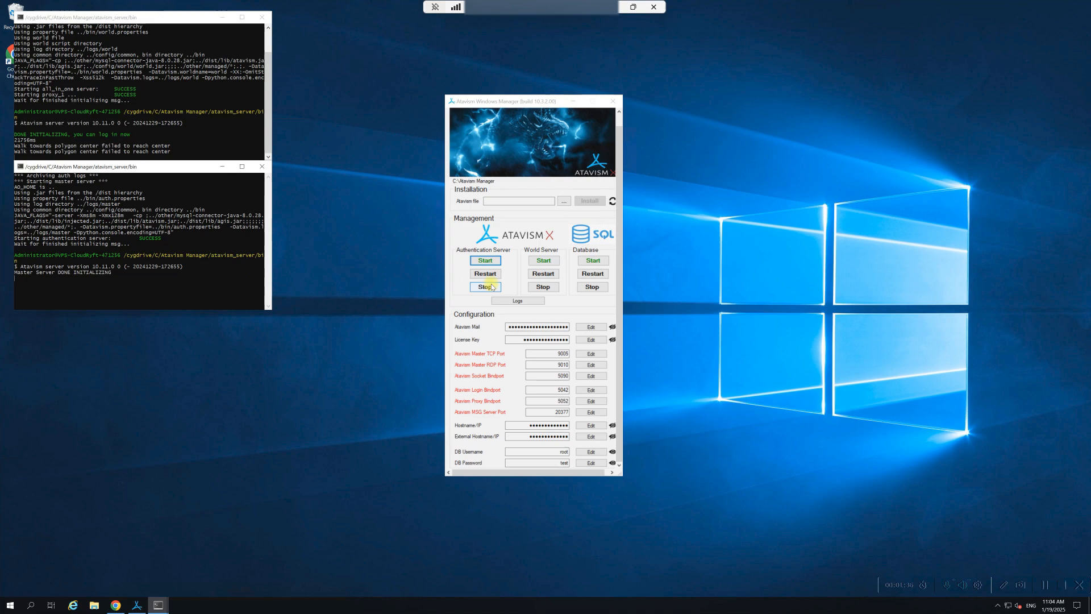
# Open Resource Monitor on its CPU tab and move it to the right to watch per-core graphs.
pyautogui.click(31, 604)
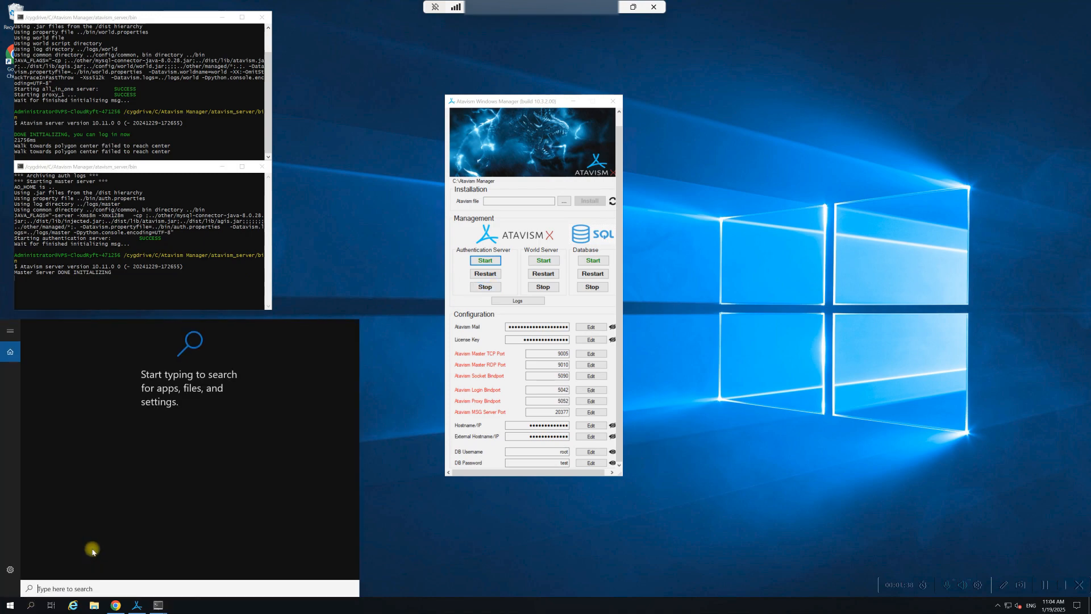
pyautogui.write('resour')
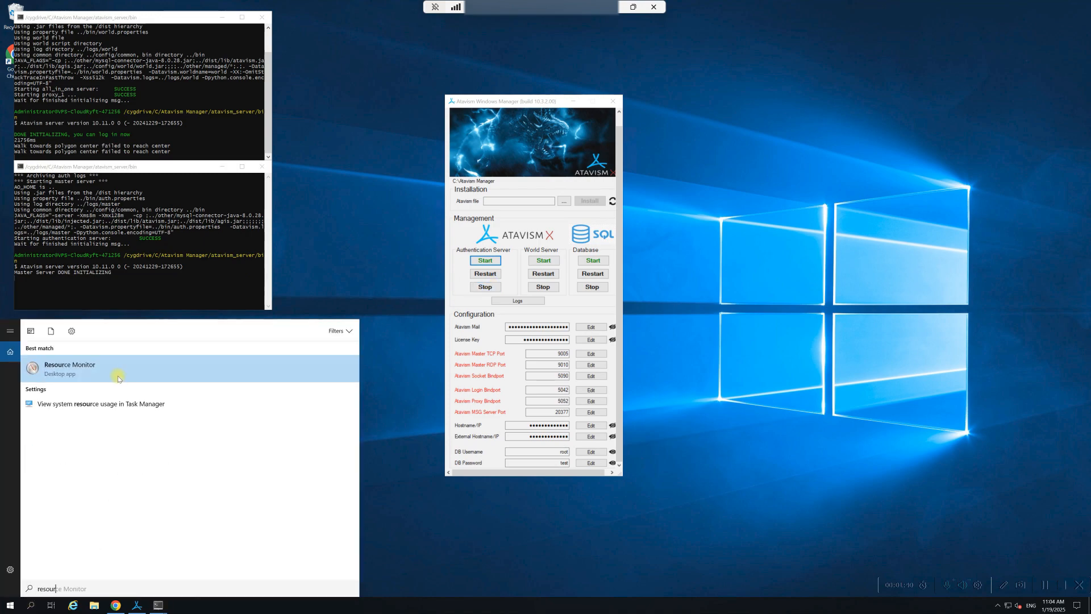
pyautogui.click(117, 378)
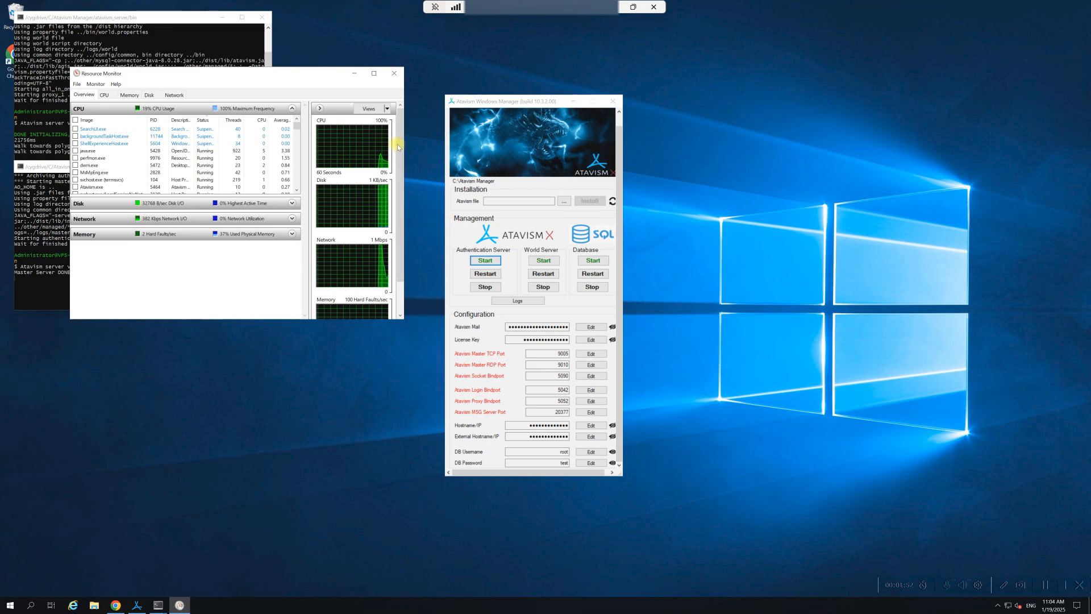
pyautogui.click(105, 95)
pyautogui.moveTo(398, 138); pyautogui.dragTo(401, 106)
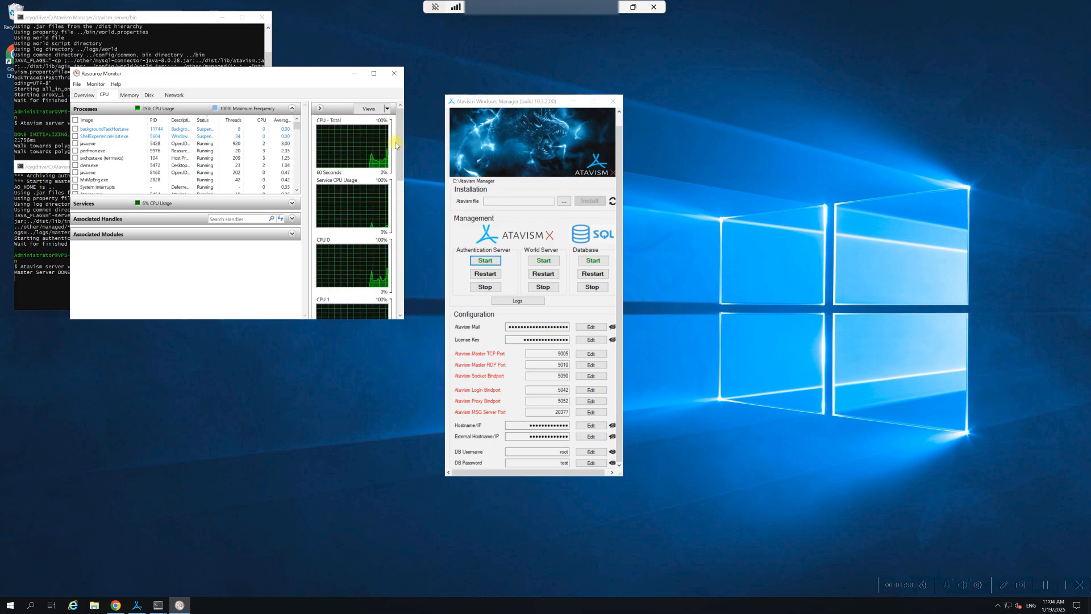
pyautogui.moveTo(338, 86); pyautogui.dragTo(914, 103)
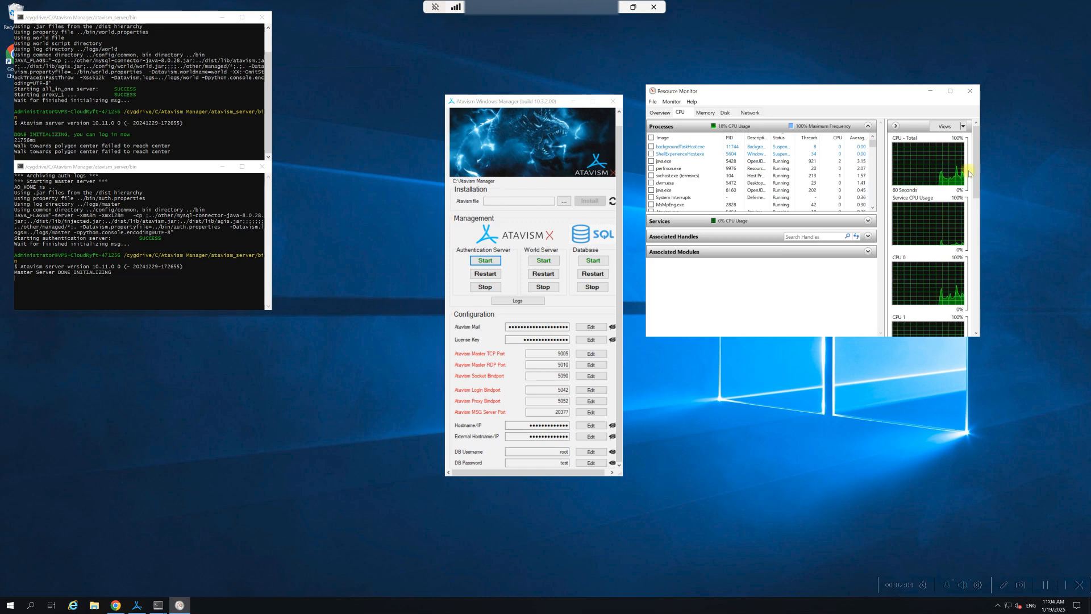
pyautogui.scroll(-5, 967, 279)
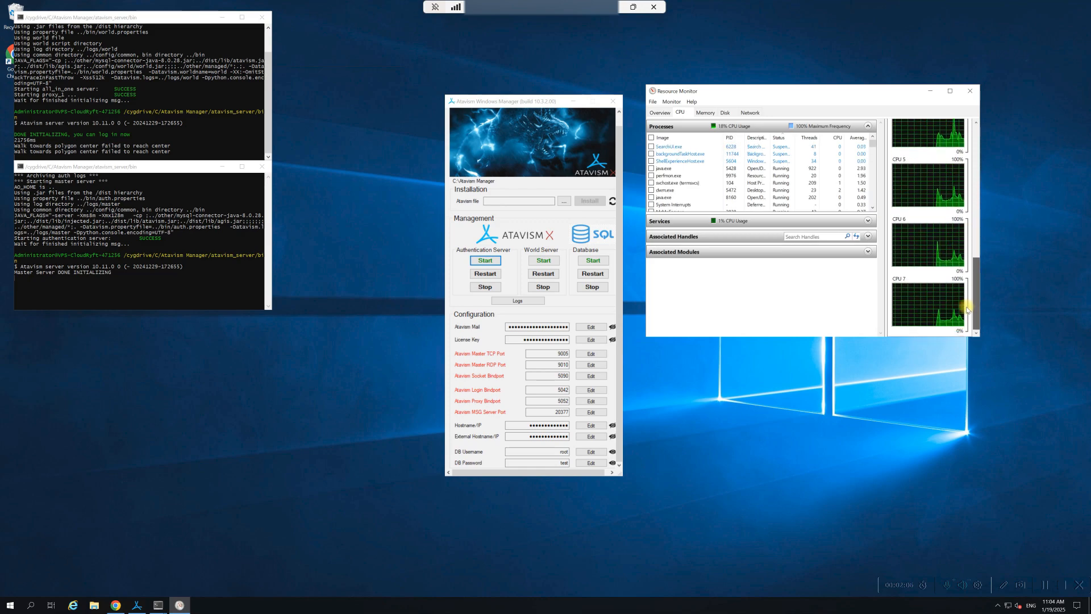
pyautogui.moveTo(976, 284); pyautogui.dragTo(973, 139)
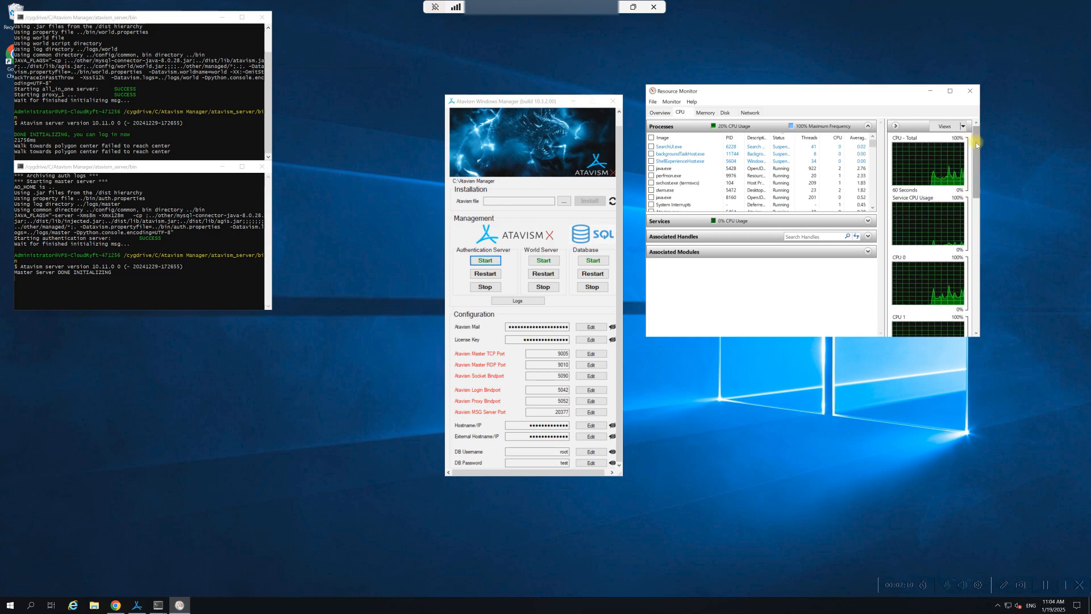
pyautogui.moveTo(977, 146); pyautogui.dragTo(976, 256)
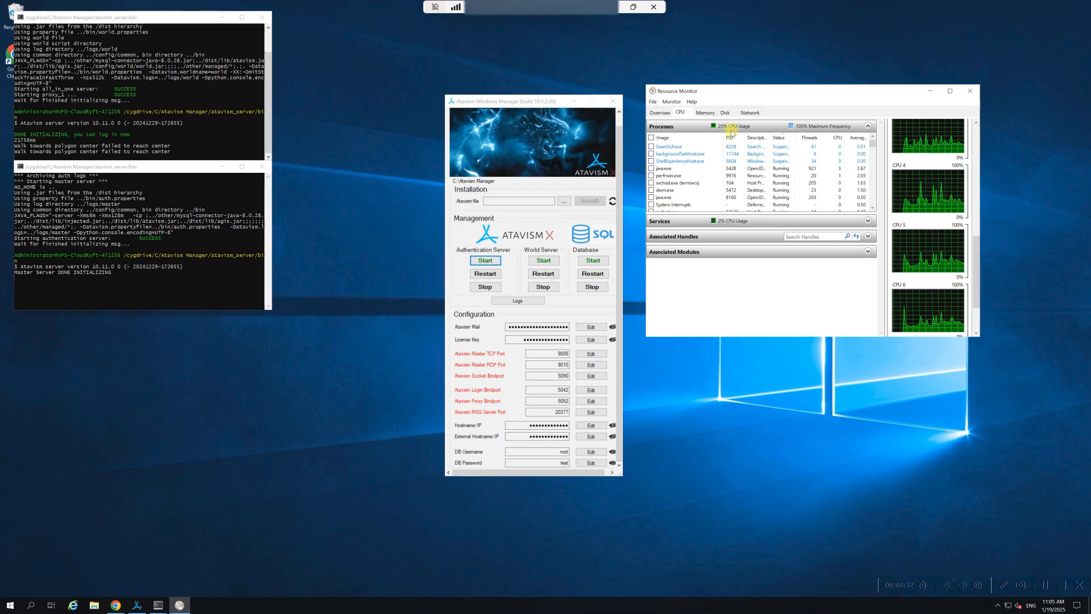
# Stop the Authentication and World servers, close the four leftover consoles, and quit Atavism Manager.
pyautogui.click(485, 287)
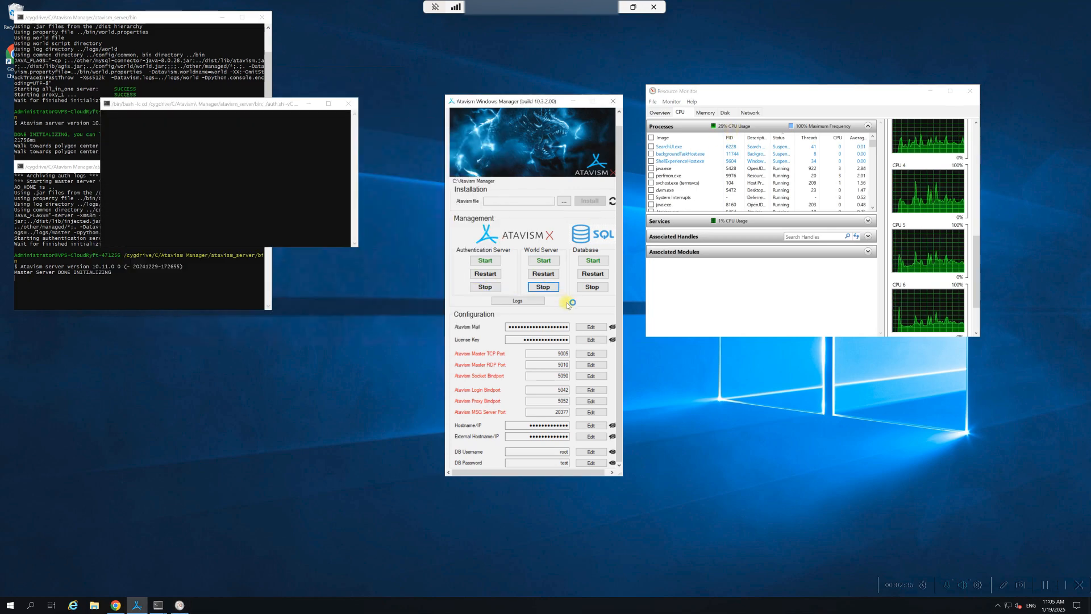
pyautogui.click(543, 287)
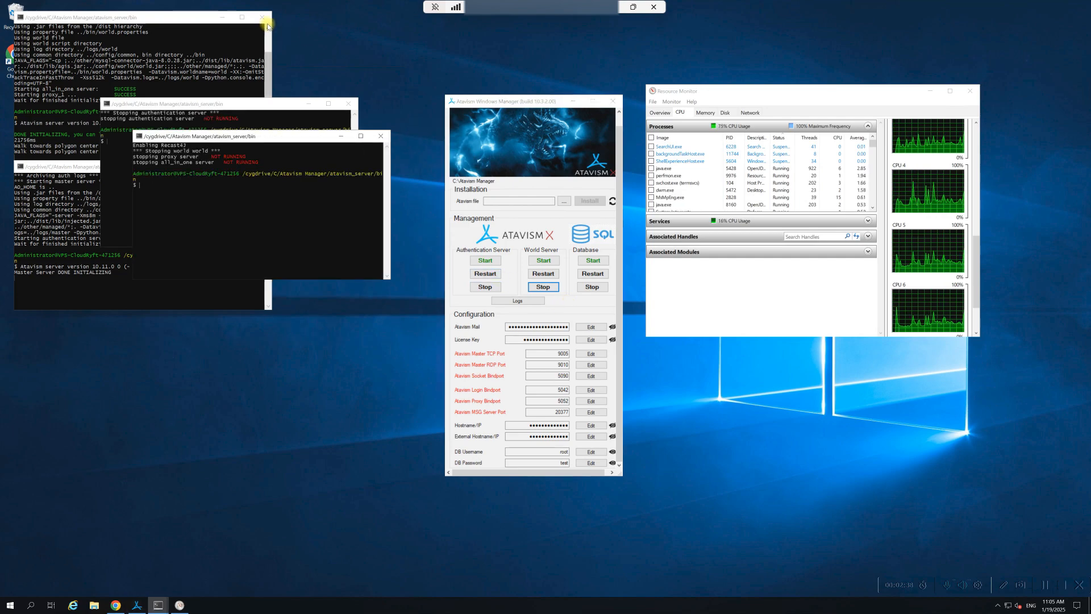
pyautogui.click(68, 168)
pyautogui.click(264, 167)
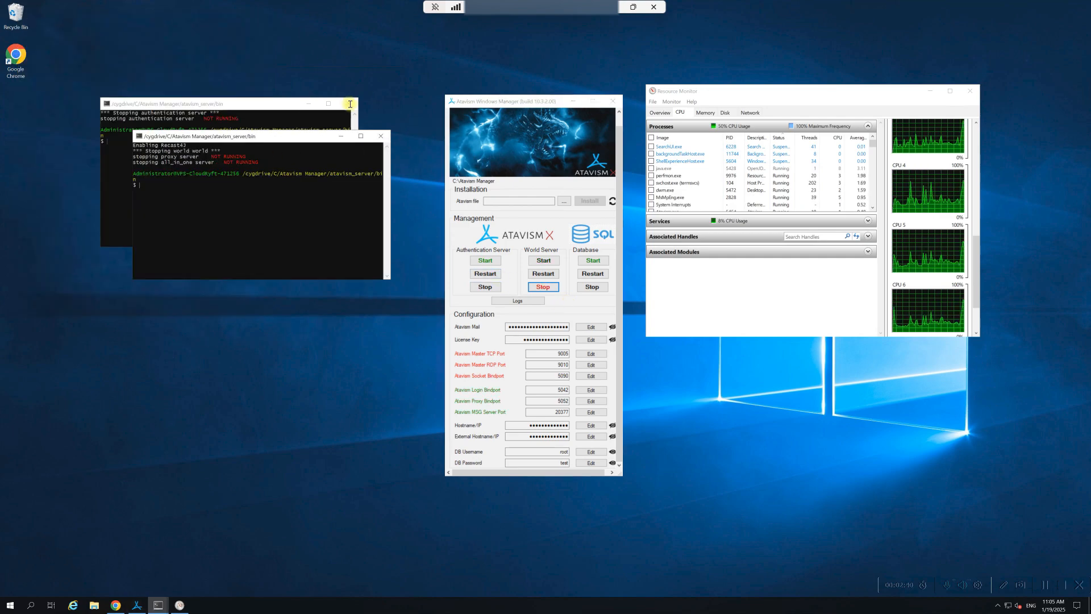
pyautogui.click(349, 103)
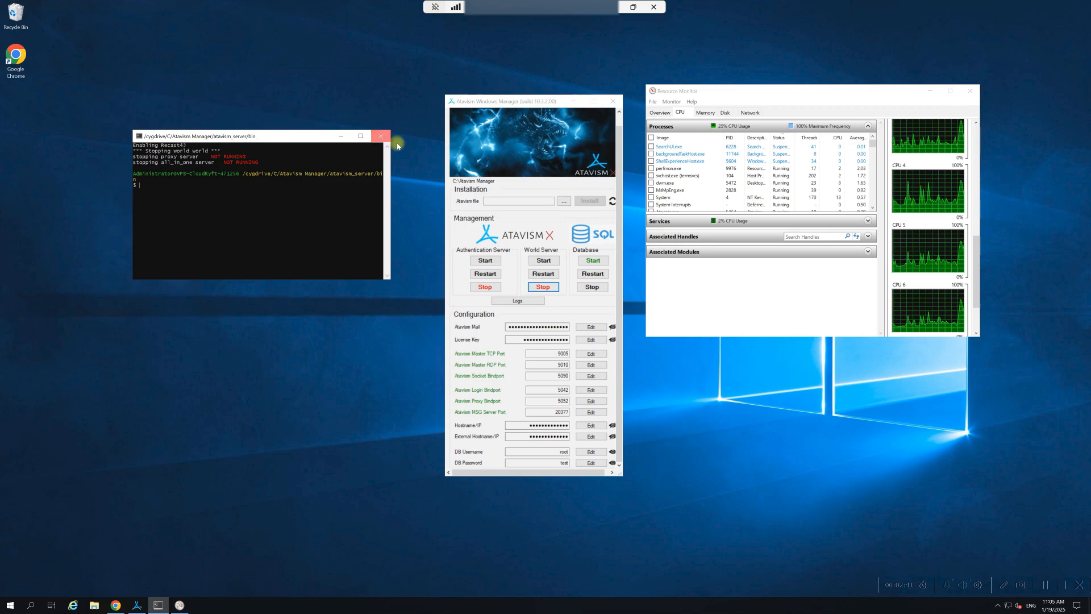
pyautogui.click(382, 137)
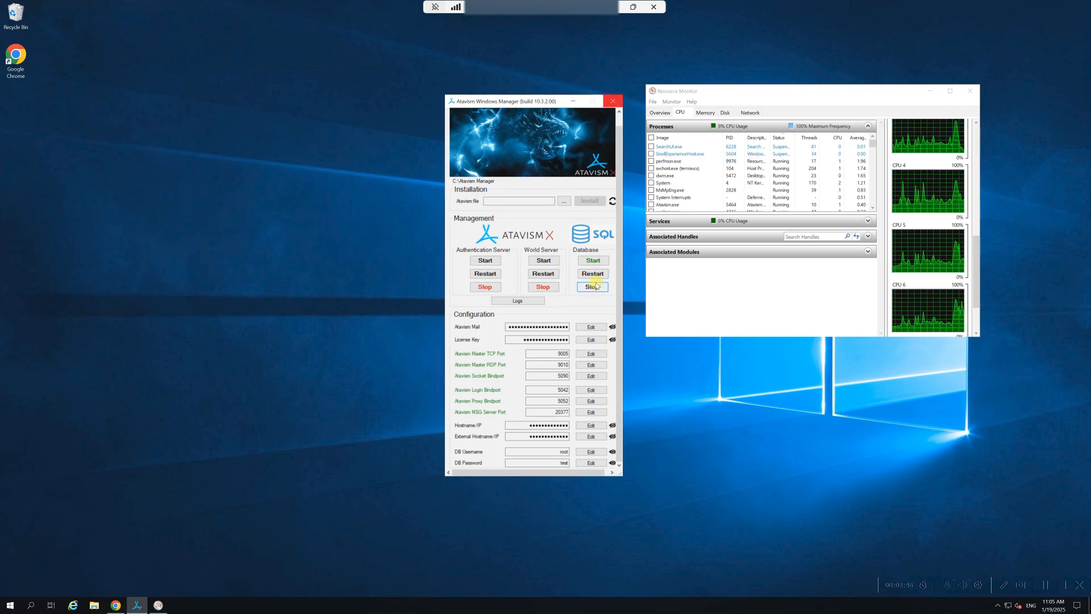
pyautogui.click(617, 103)
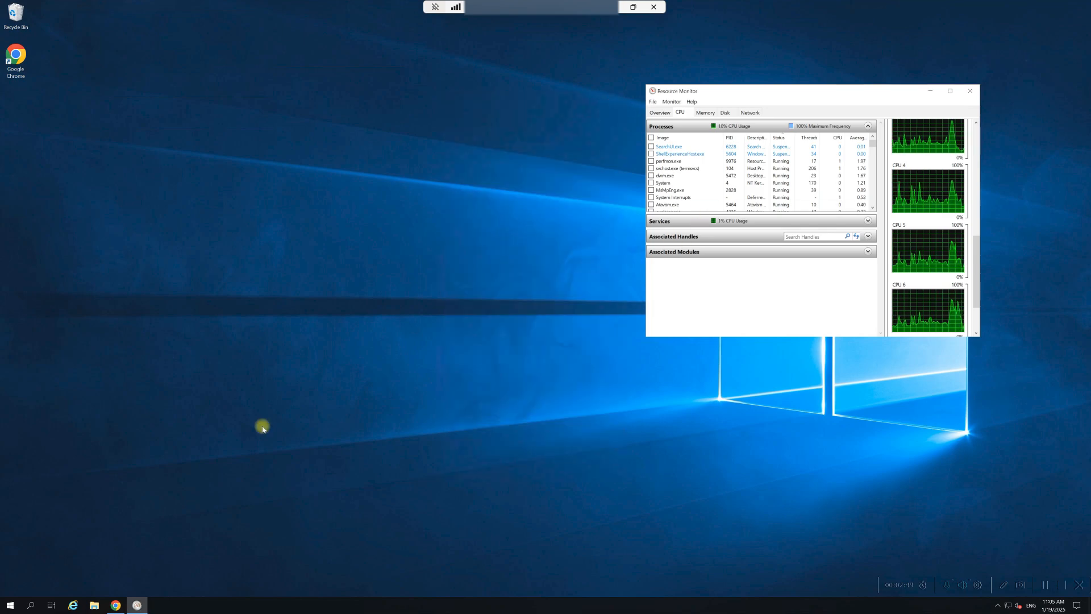
# Launch Windows Defender Firewall with Advanced Security via 'adv' search and show Inbound Rules.
pyautogui.click(32, 603)
pyautogui.write('adv')
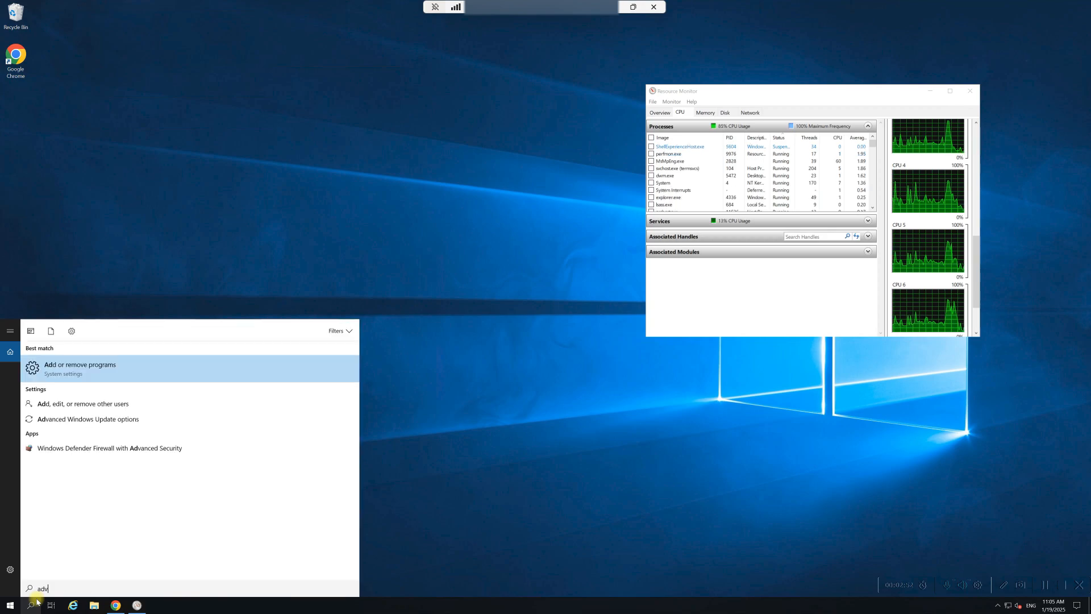
pyautogui.click(108, 405)
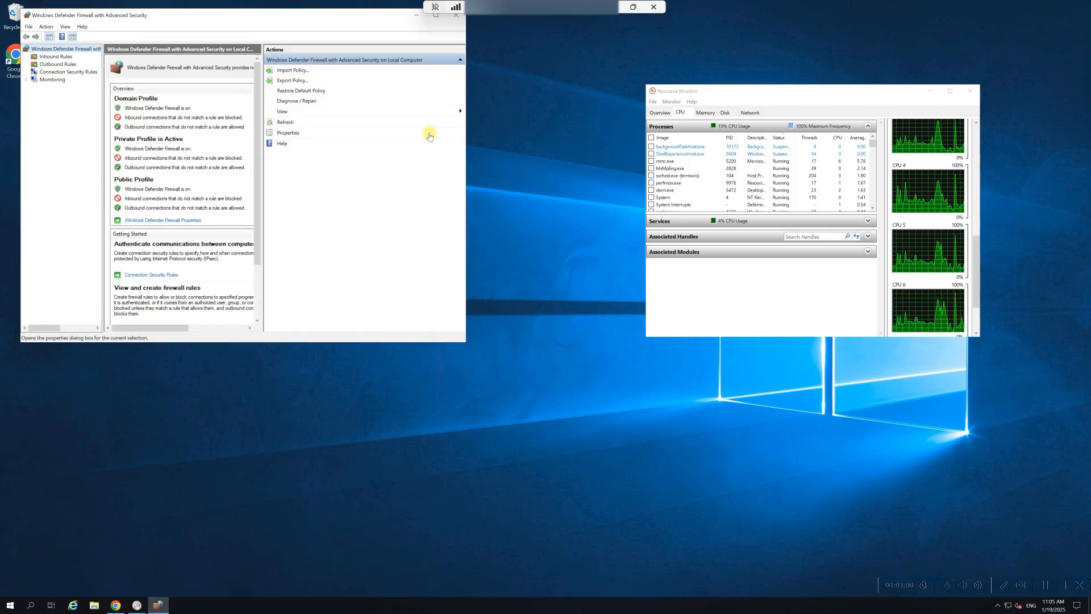
pyautogui.moveTo(172, 16); pyautogui.dragTo(379, 130)
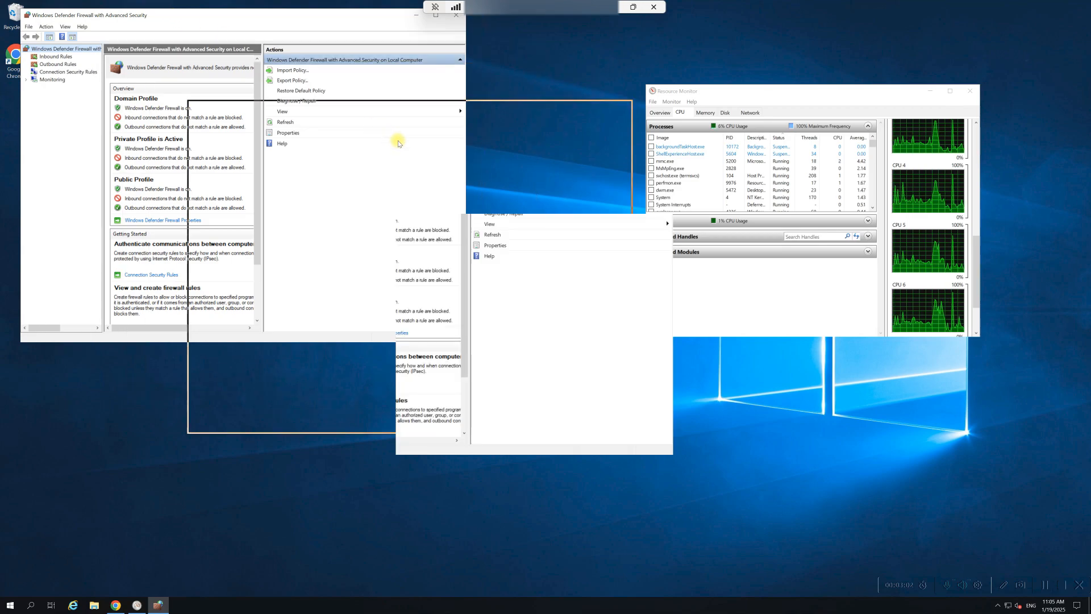
pyautogui.click(263, 169)
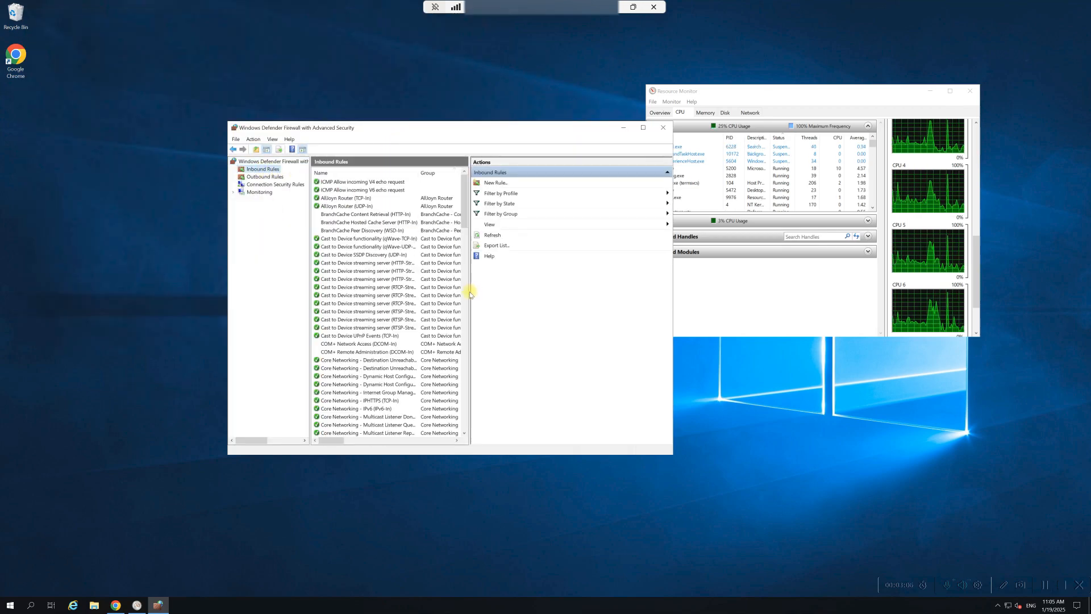
# Widen the rules list to show Profile and Protocol columns, then start a New Rule.
pyautogui.moveTo(469, 292); pyautogui.dragTo(521, 292)
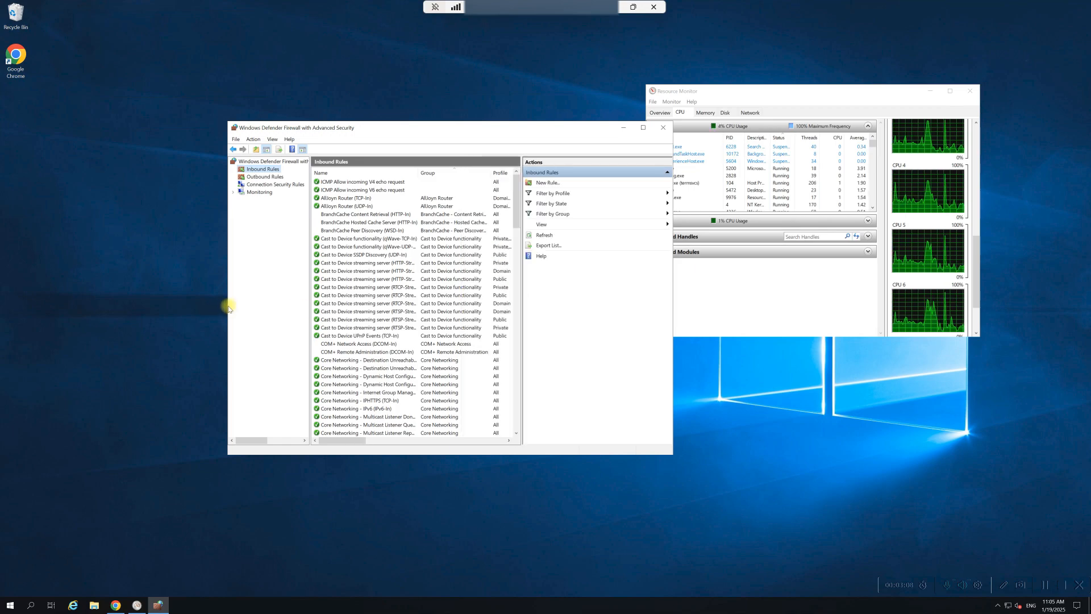
pyautogui.moveTo(226, 306); pyautogui.dragTo(58, 316)
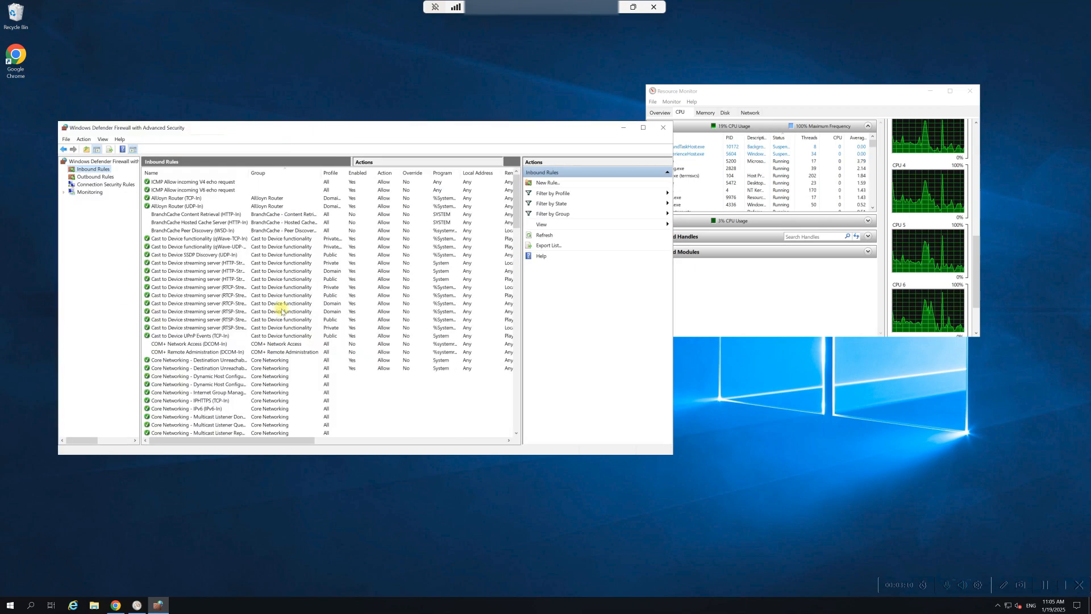
pyautogui.moveTo(672, 365); pyautogui.dragTo(751, 362)
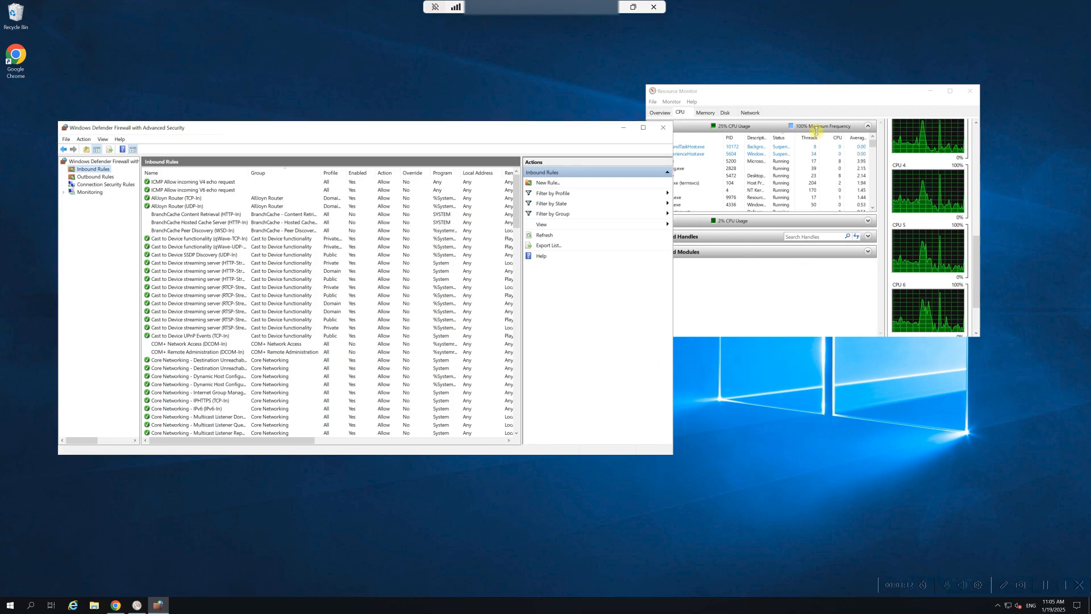
pyautogui.moveTo(744, 85); pyautogui.dragTo(859, 13)
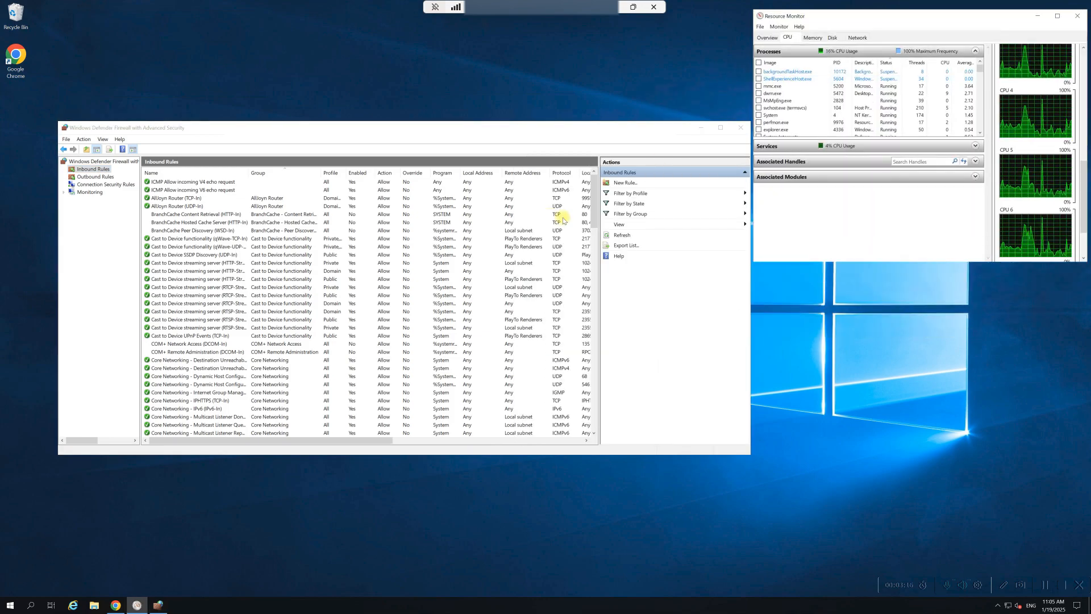
pyautogui.click(626, 183)
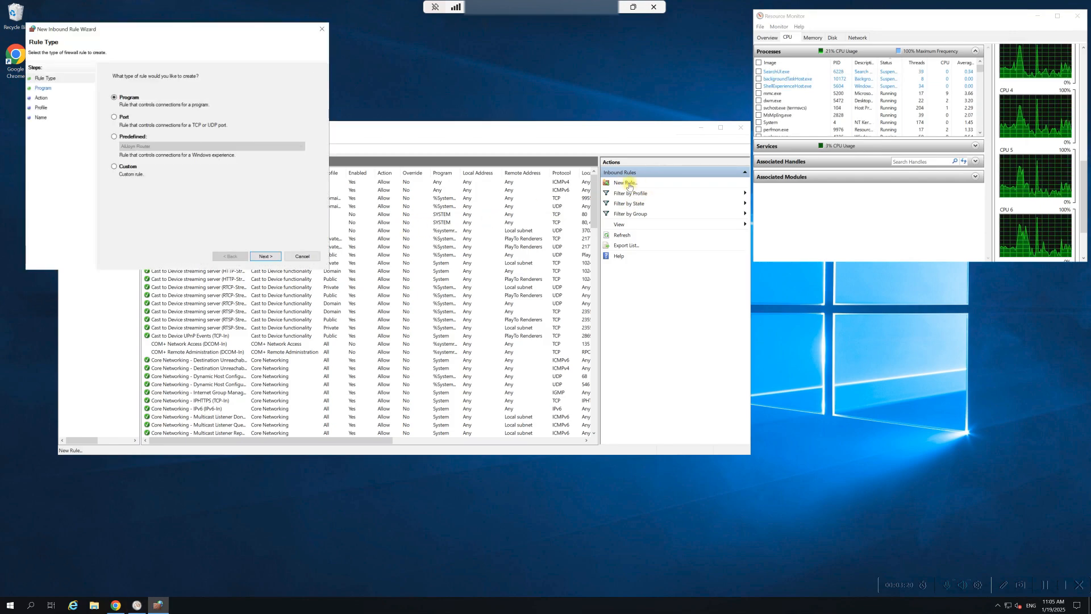
# Create Port rule ATAVISM3306TCP allowing TCP port 3306 on all profiles.
pyautogui.click(114, 118)
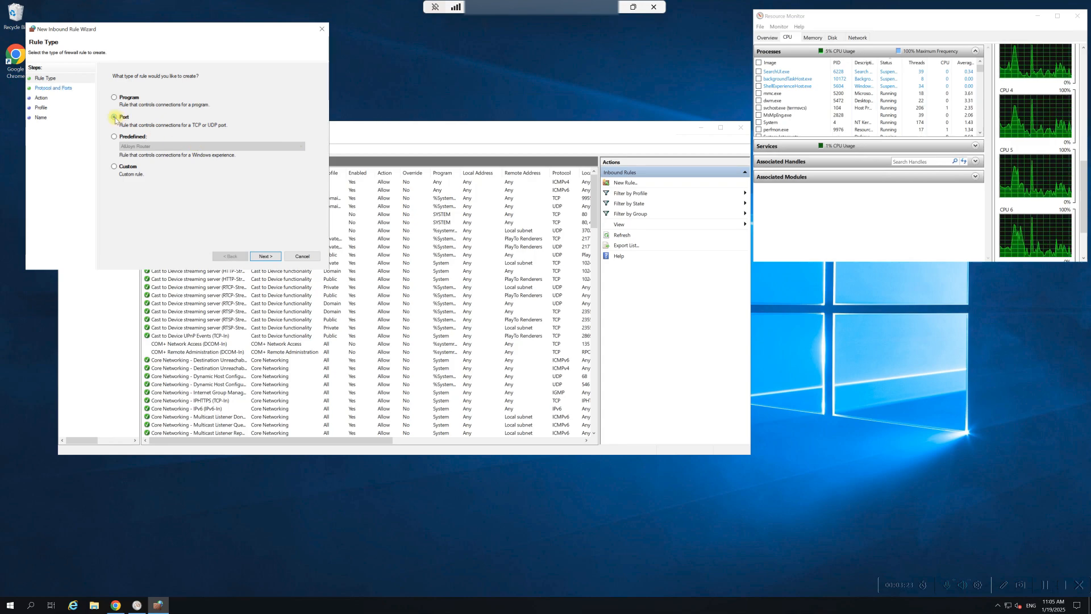
pyautogui.click(265, 256)
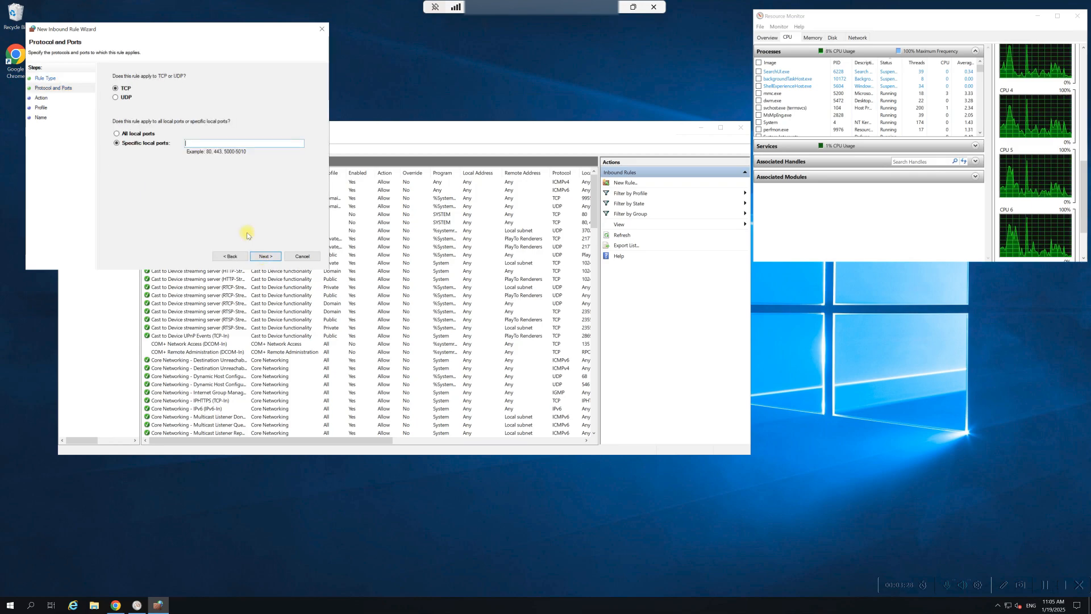
pyautogui.write('3306')
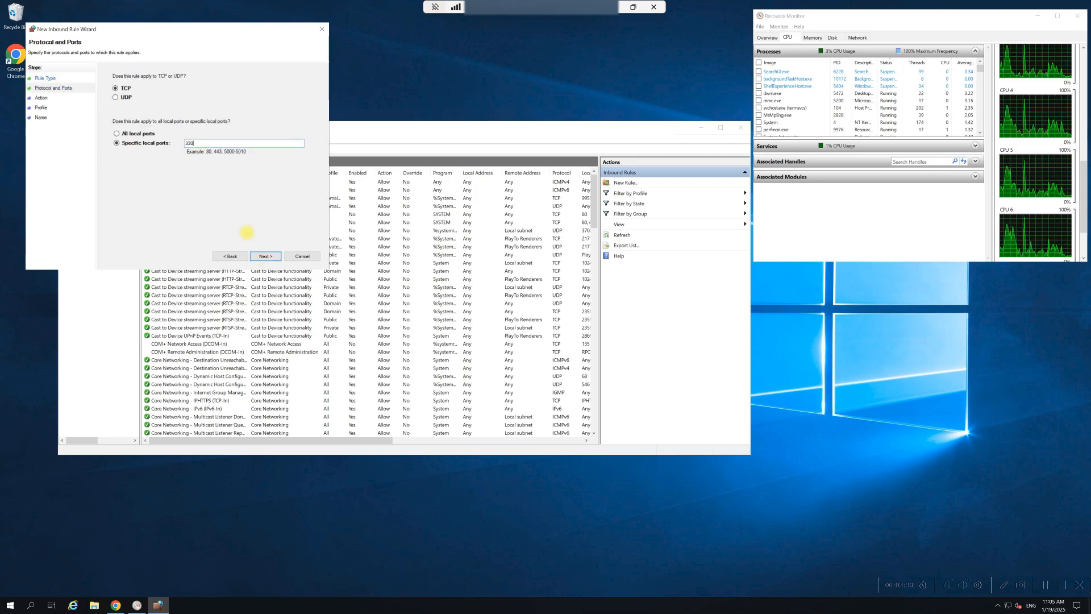
pyautogui.click(265, 256)
pyautogui.click(265, 257)
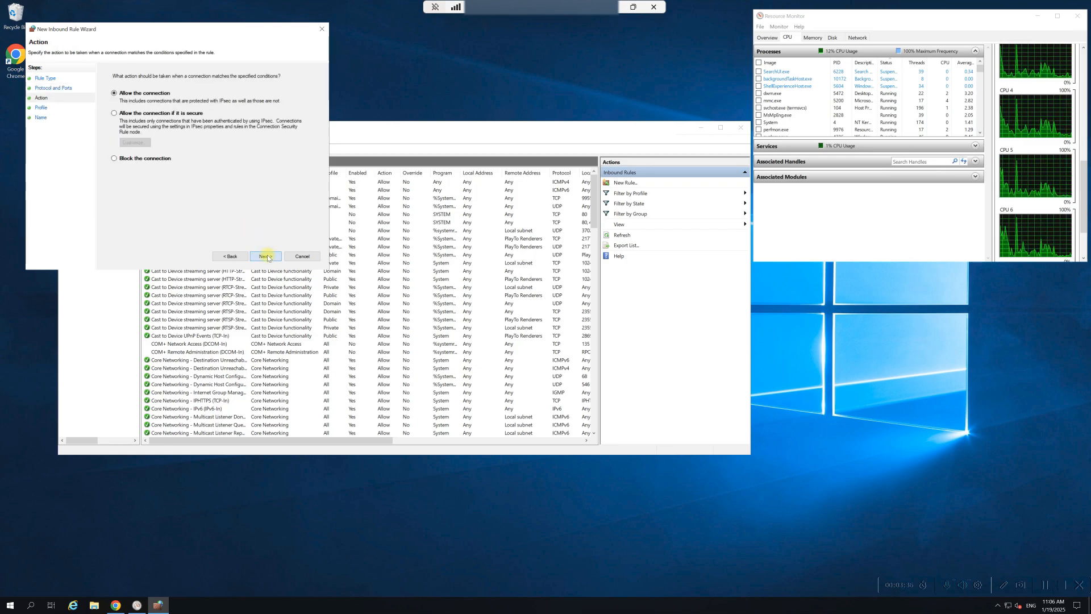
pyautogui.click(265, 256)
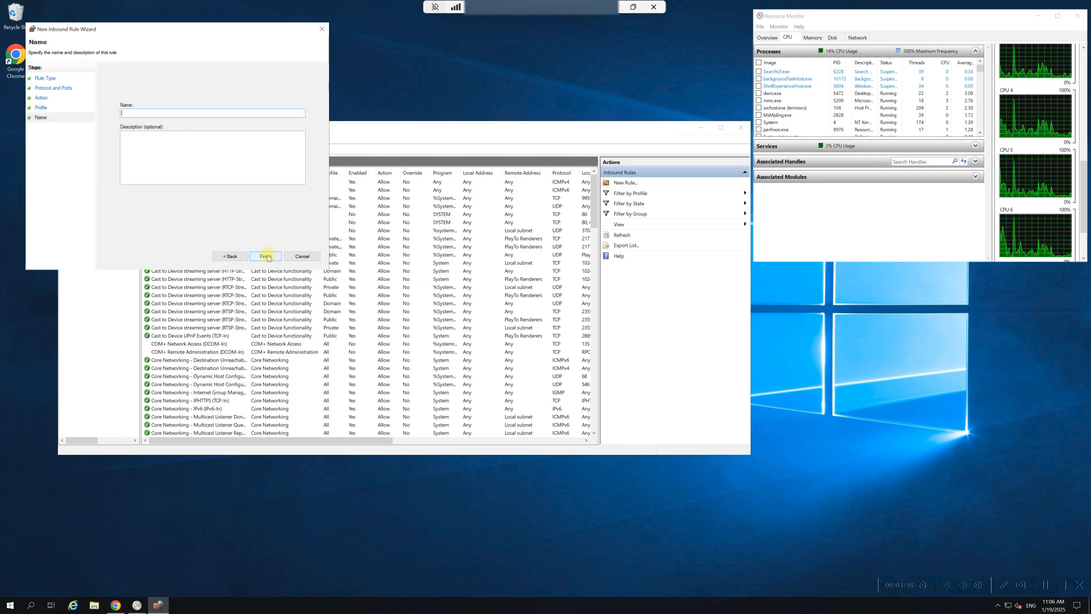
pyautogui.write('ATAVISM3306')
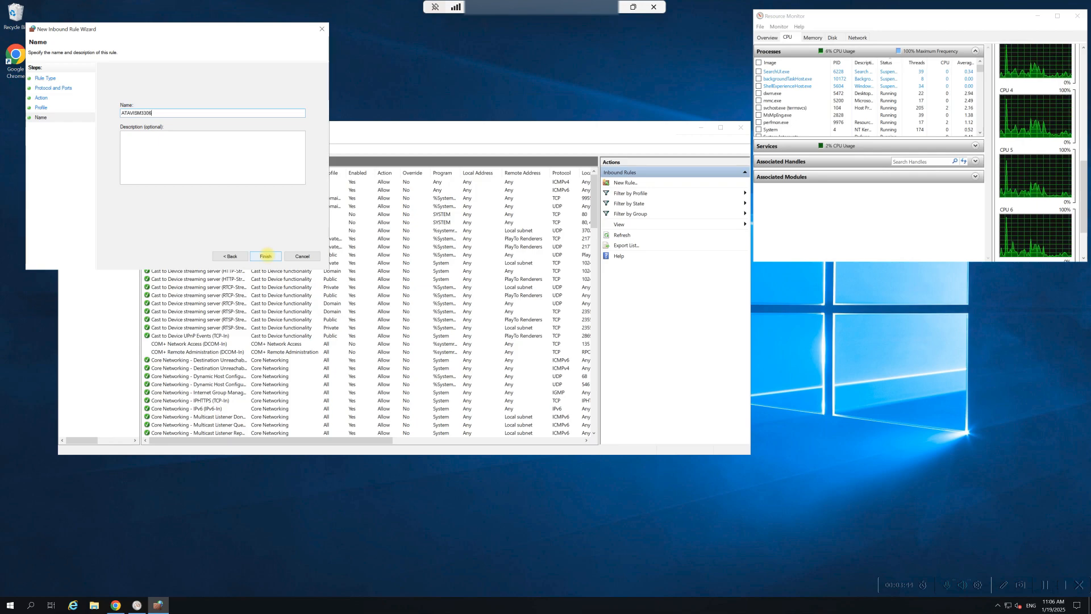
pyautogui.write('TCP')
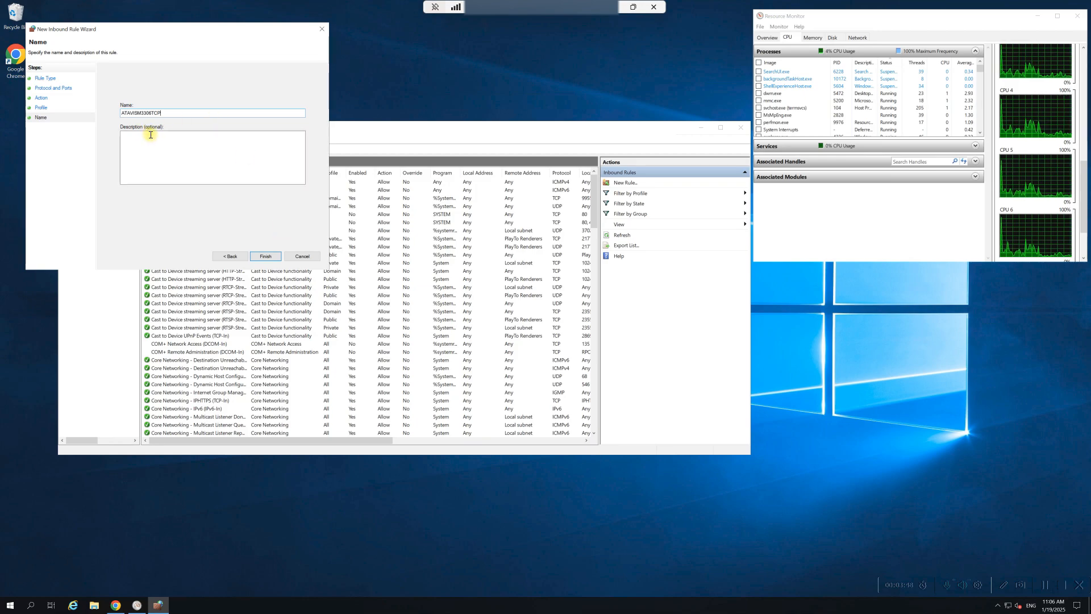
pyautogui.click(265, 258)
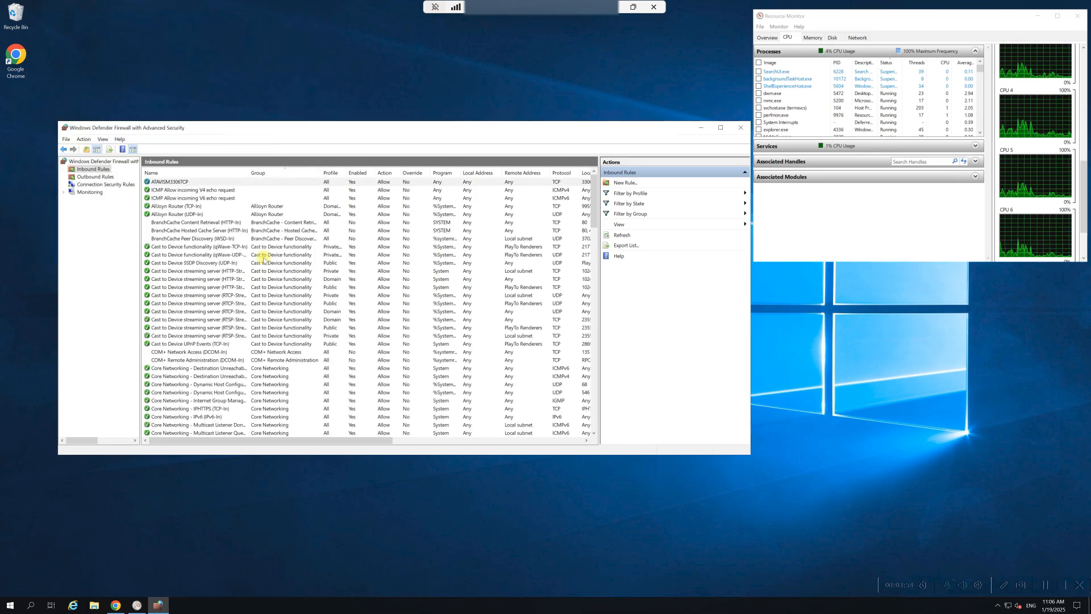
# Create inbound Port rule ATAVISM5042TCP allowing TCP port 5042 on all profiles.
pyautogui.click(631, 183)
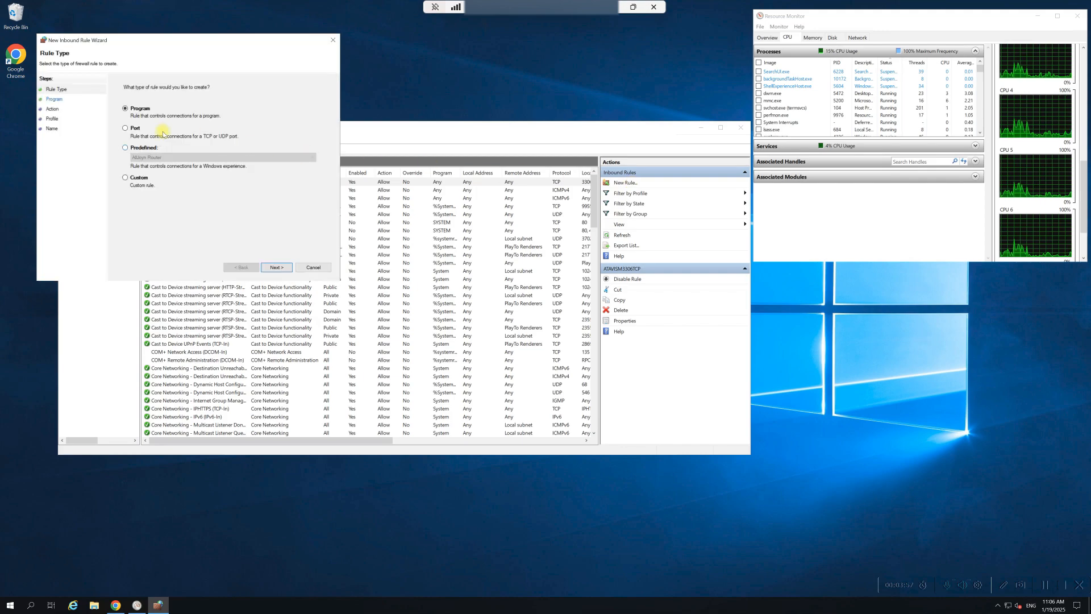
pyautogui.click(131, 130)
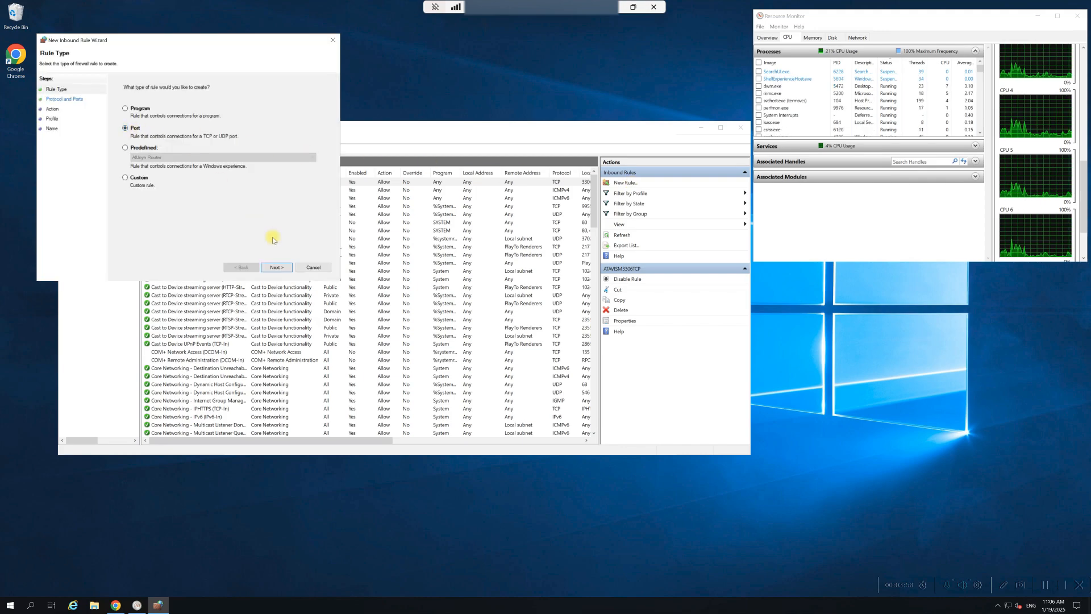
pyautogui.click(276, 266)
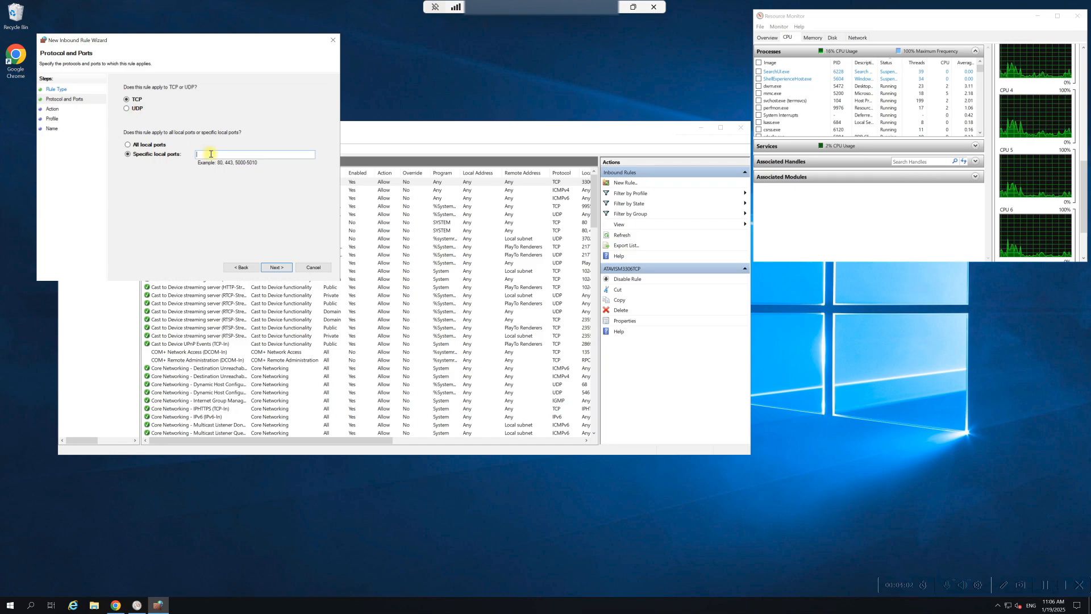
pyautogui.write('5042')
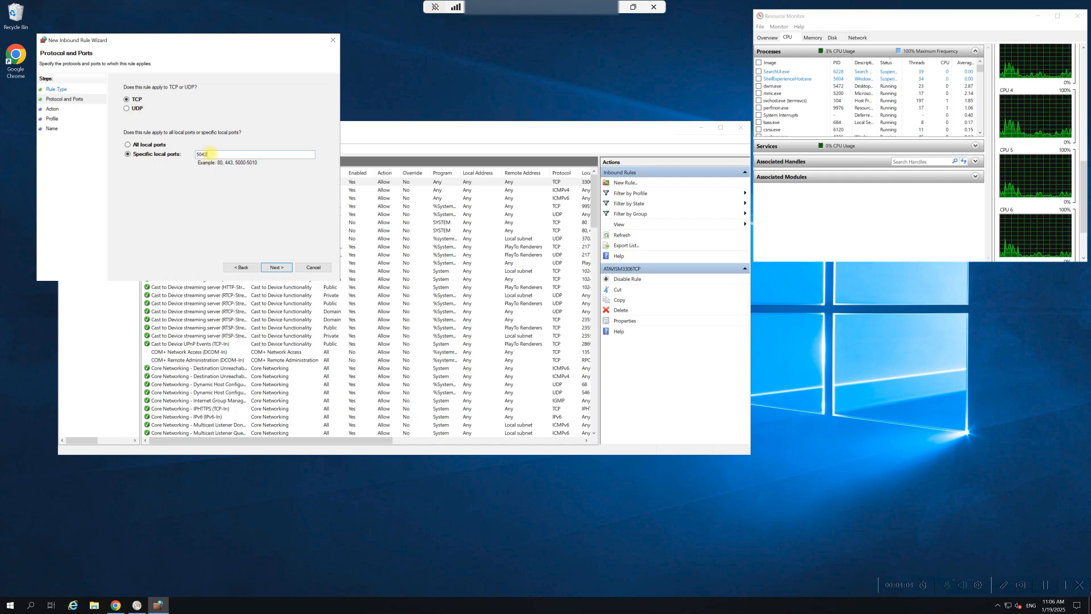
pyautogui.click(276, 267)
pyautogui.click(276, 267)
pyautogui.click(282, 269)
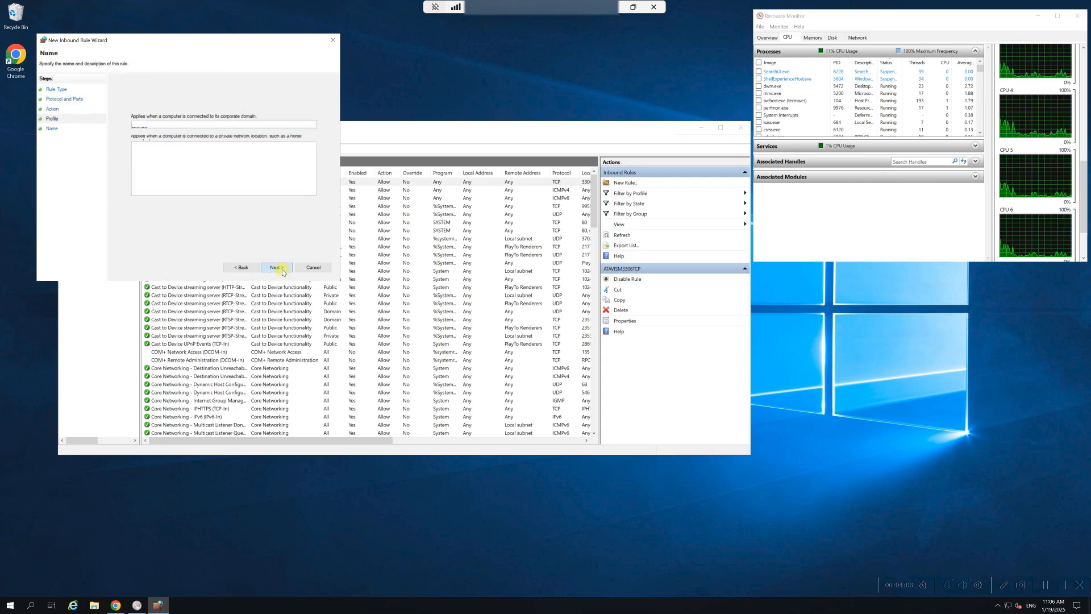
pyautogui.write('ATAVISM')
pyautogui.write('3')
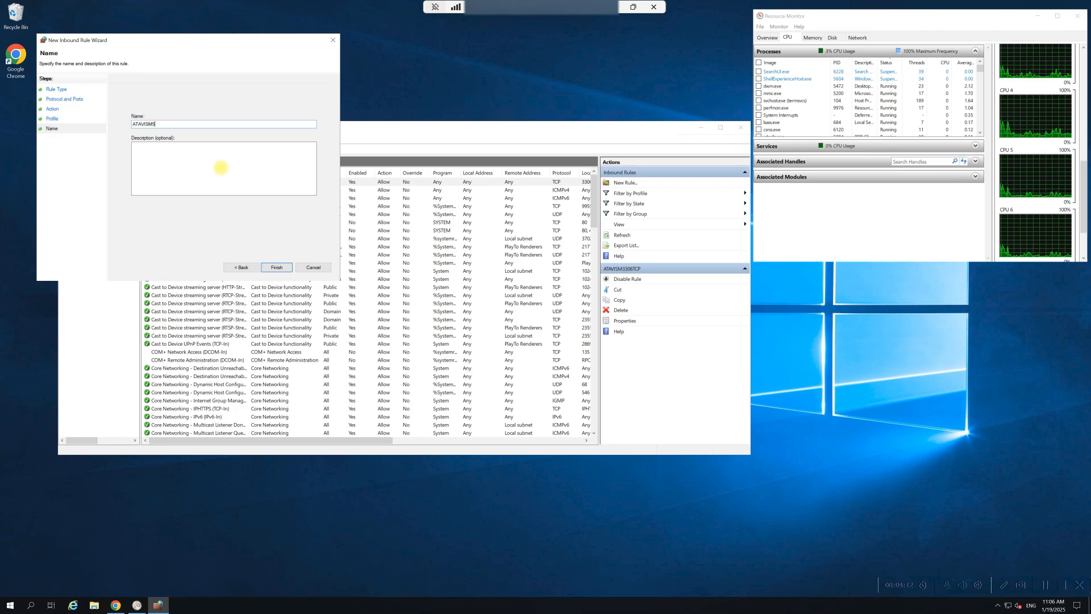
pyautogui.write('042TC')
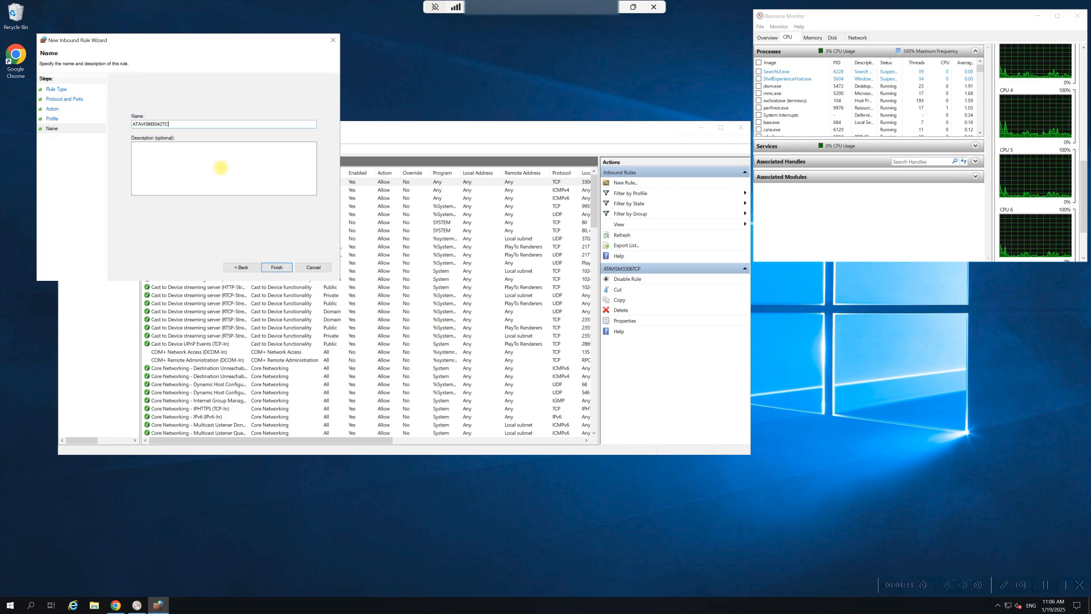
pyautogui.write('P')
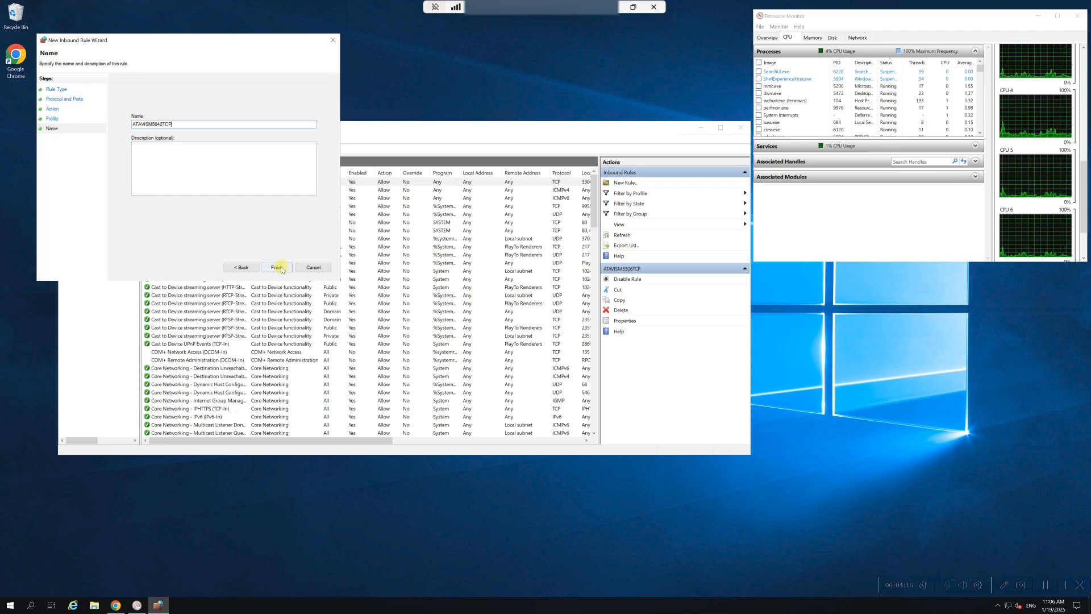
pyautogui.click(277, 267)
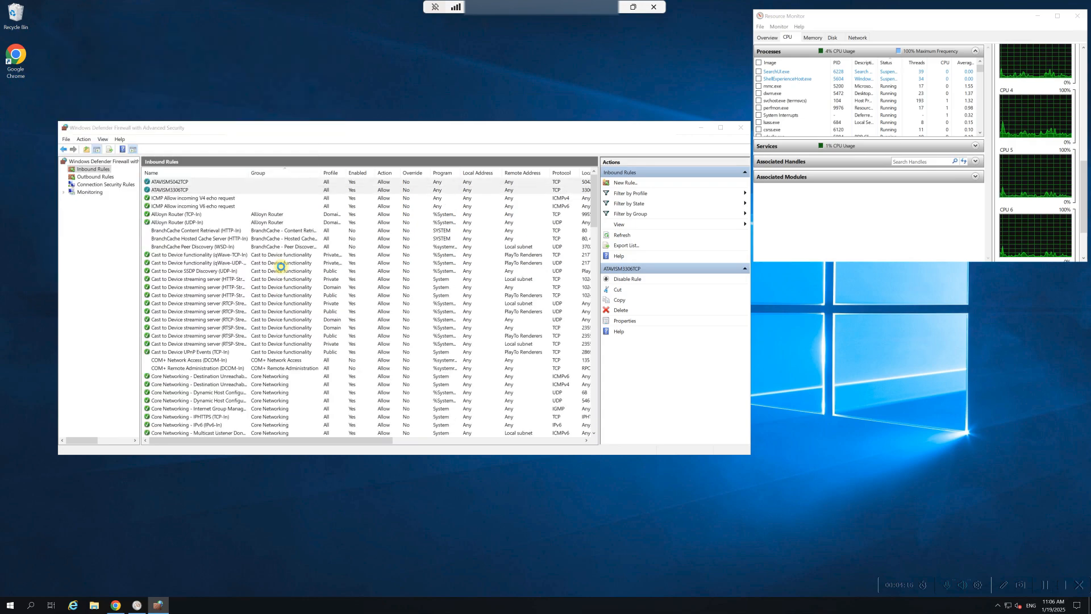
# Create inbound Port rule ATAVISM5052UDP allowing UDP port 5052 on all profiles.
pyautogui.click(620, 185)
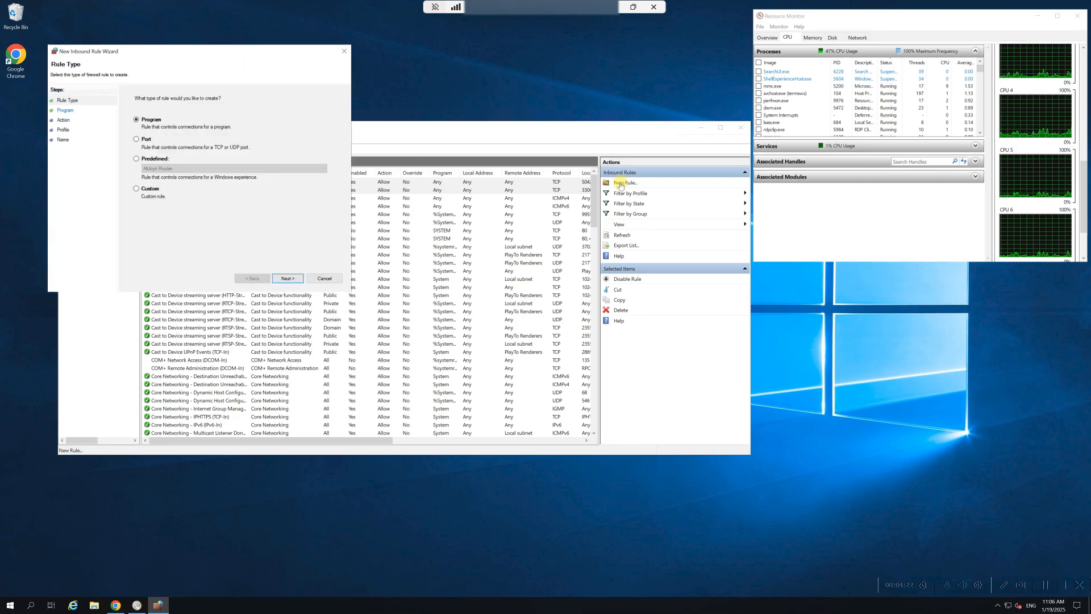
pyautogui.click(144, 141)
pyautogui.click(287, 278)
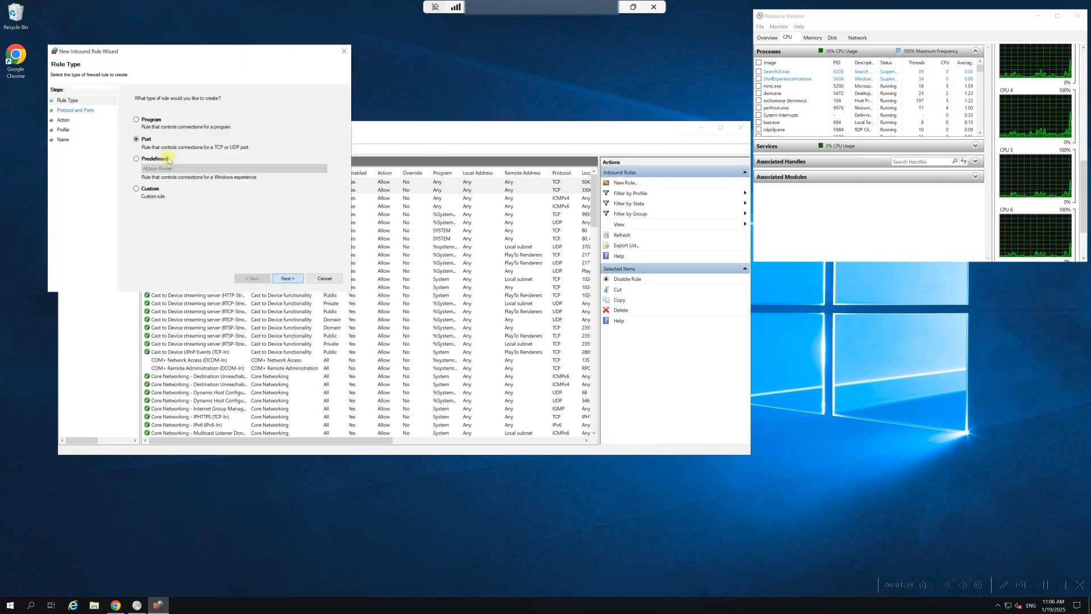
pyautogui.click(146, 122)
pyautogui.click(228, 166)
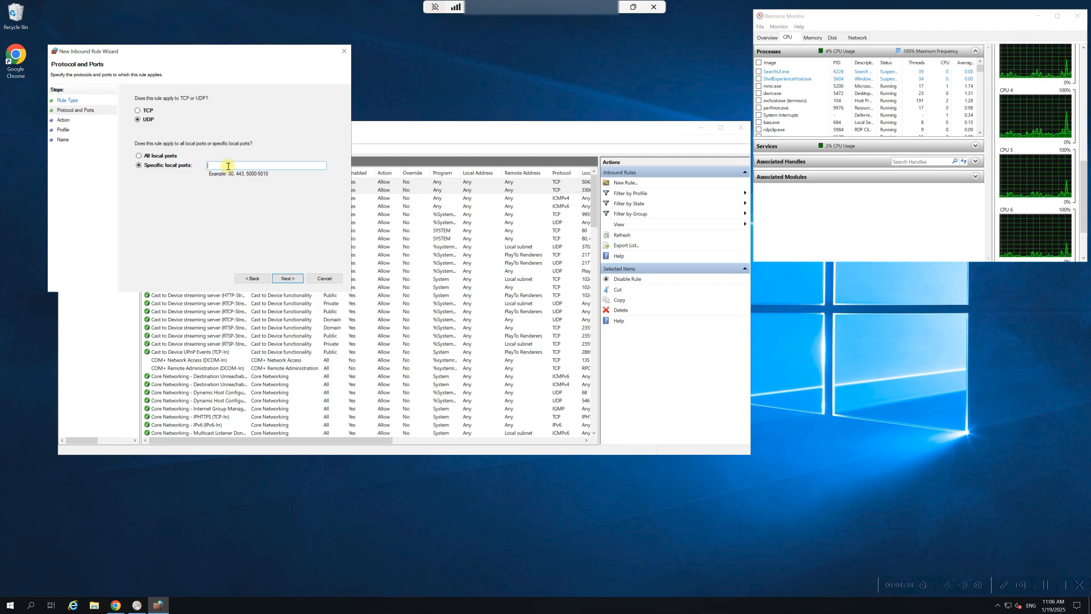
pyautogui.write('5052')
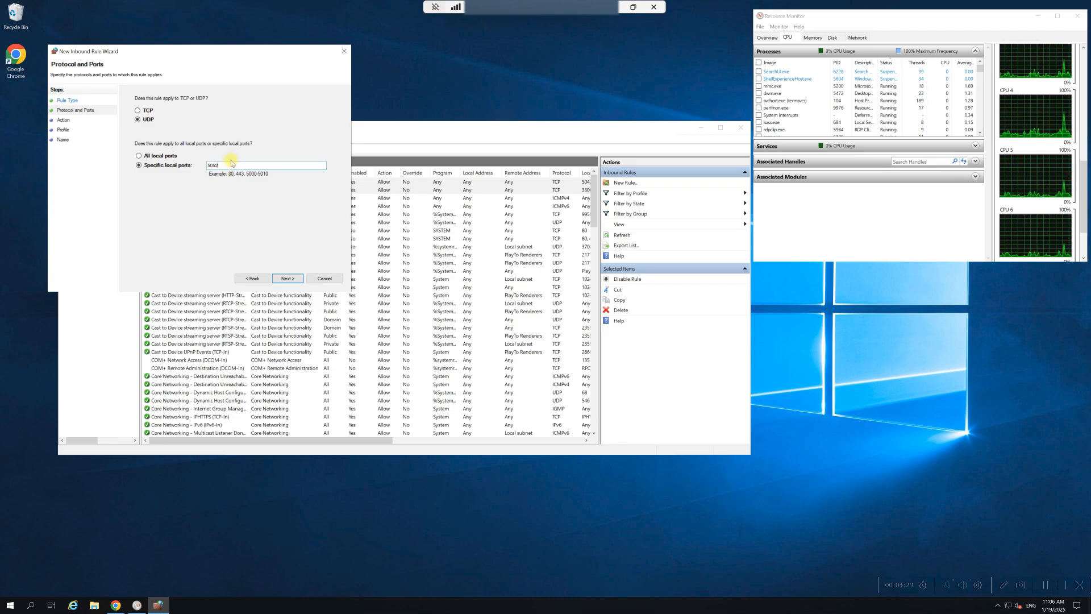
pyautogui.click(283, 280)
pyautogui.click(284, 279)
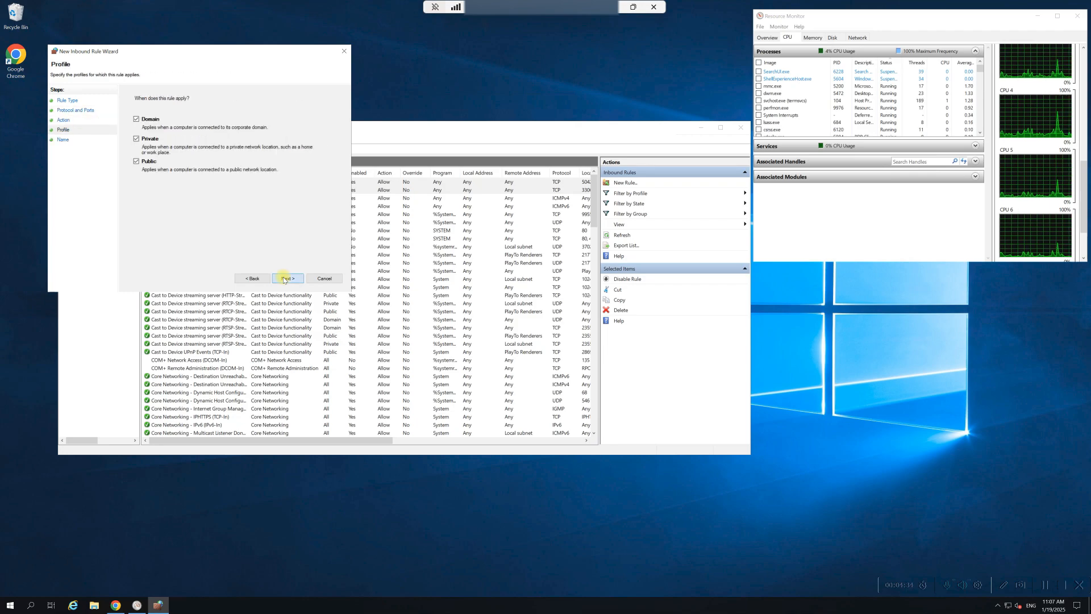
pyautogui.click(283, 280)
pyautogui.write('ATAVI')
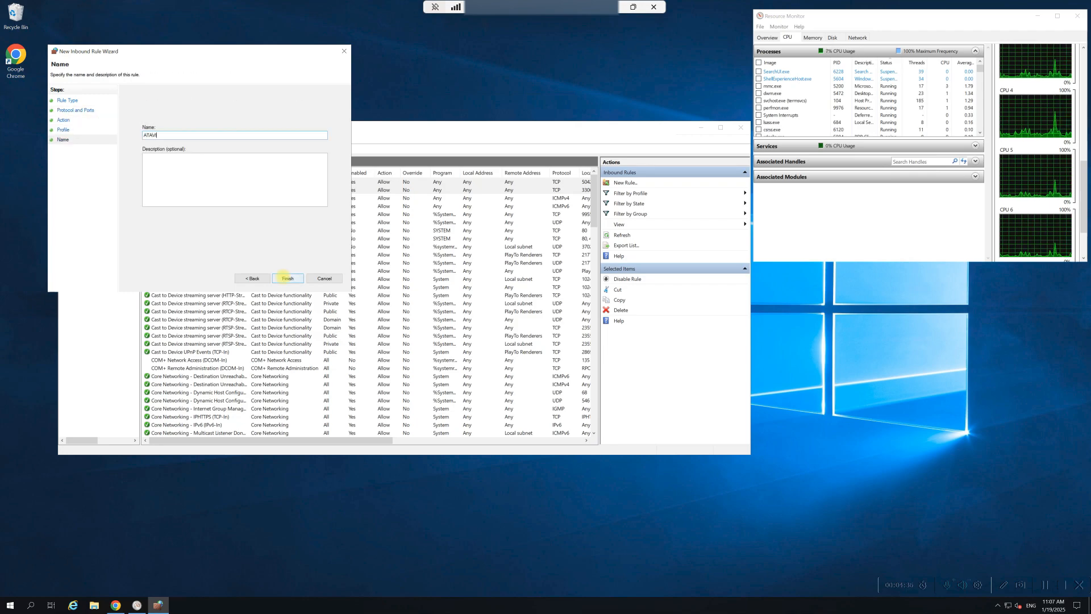
pyautogui.write('SM5052')
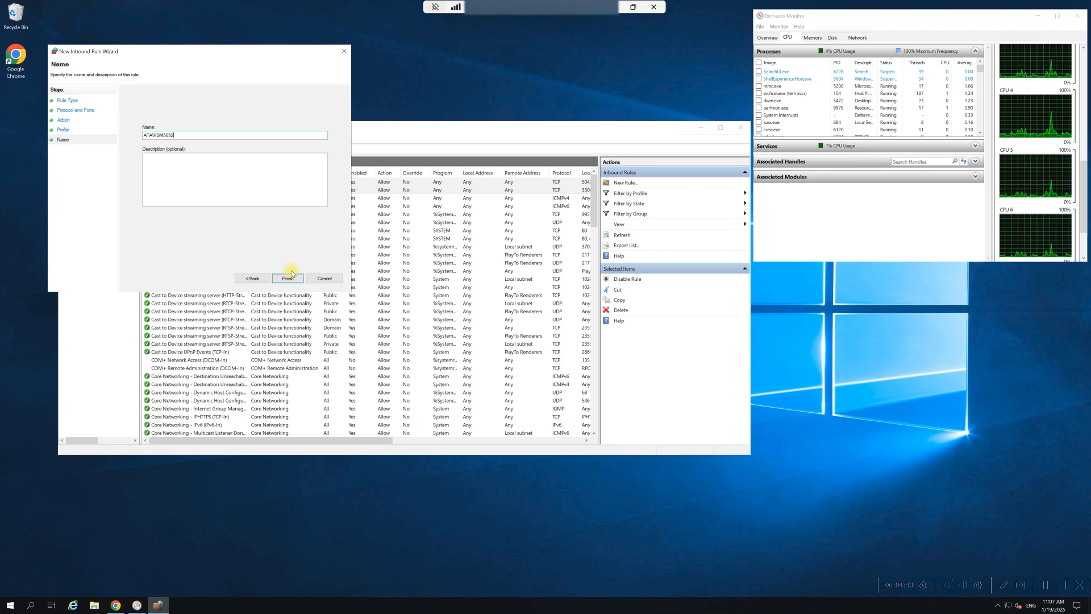
pyautogui.write('UDP')
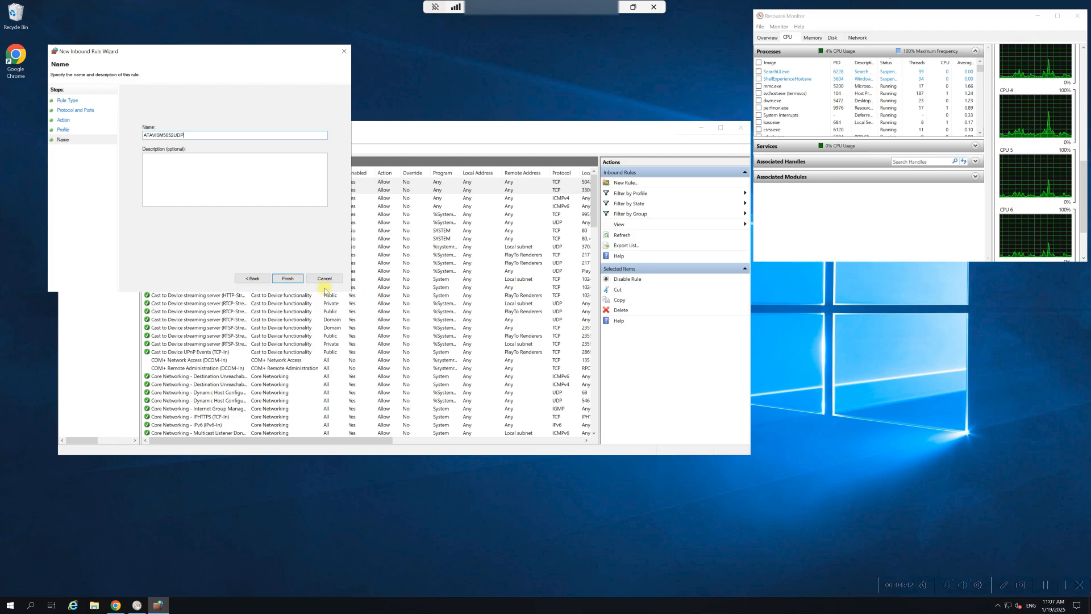
pyautogui.click(288, 280)
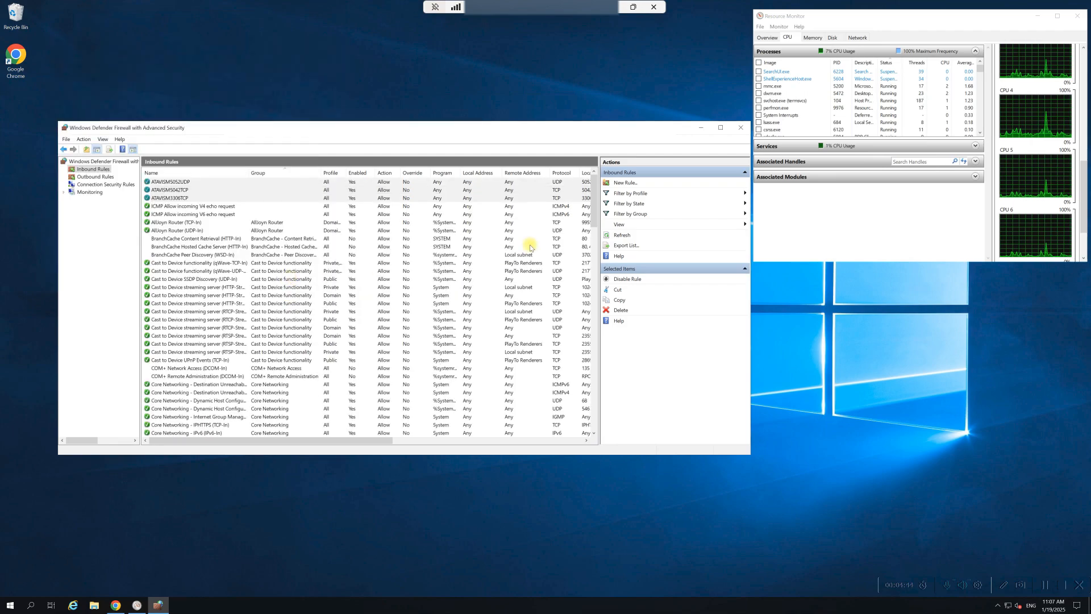
# Create inbound Port rule ATAVISM5566TCP allowing TCP port 5566 on all profiles.
pyautogui.click(627, 184)
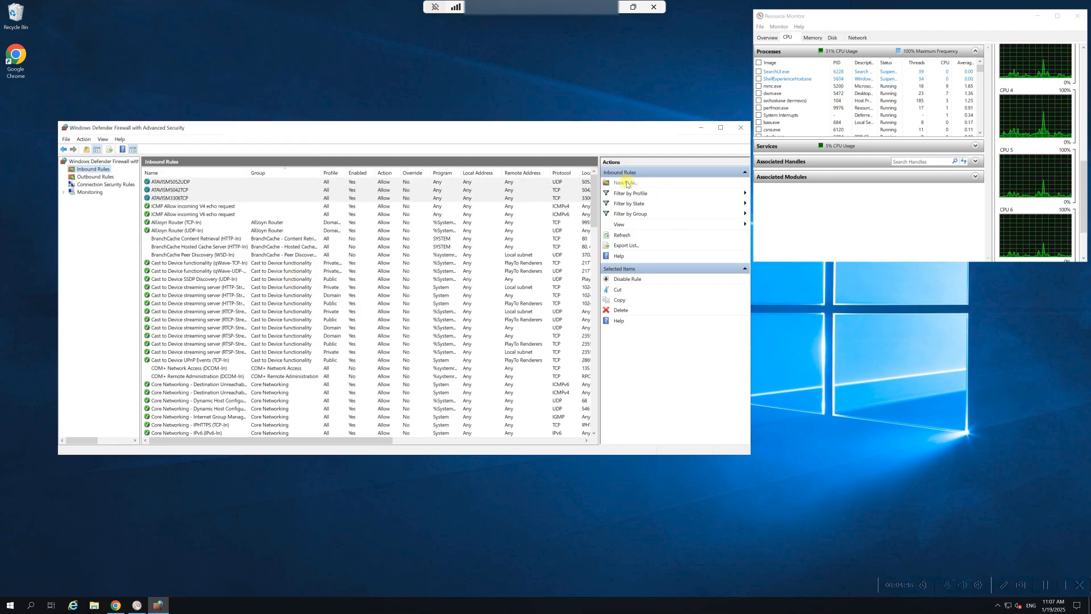
pyautogui.click(157, 150)
pyautogui.click(299, 289)
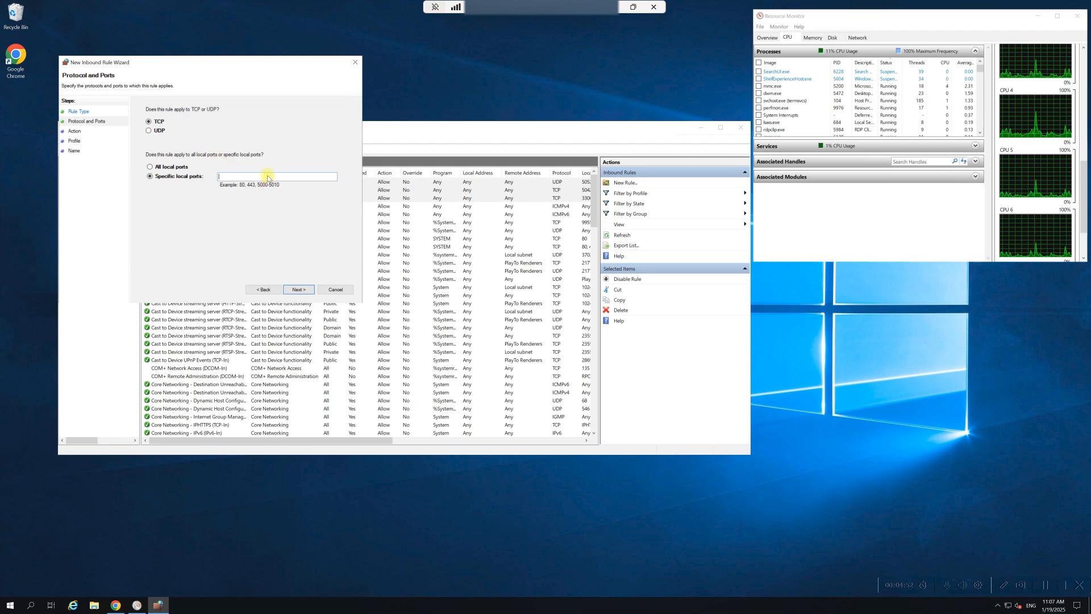
pyautogui.click(268, 175)
pyautogui.write('5566')
pyautogui.click(298, 289)
pyautogui.click(299, 290)
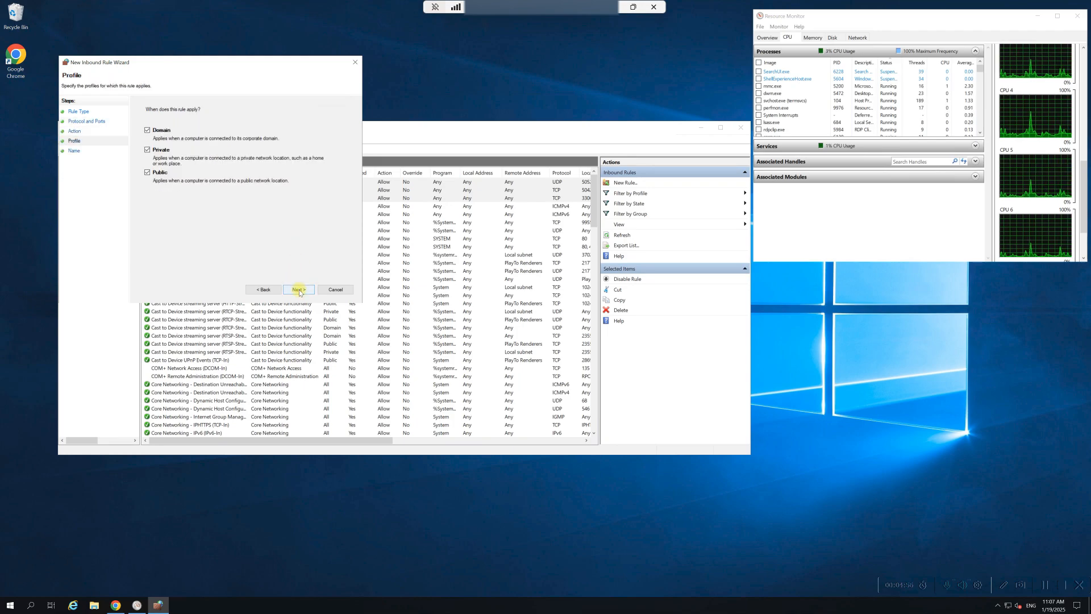
pyautogui.click(300, 291)
pyautogui.write('ATAVISM5566TCP')
pyautogui.click(300, 290)
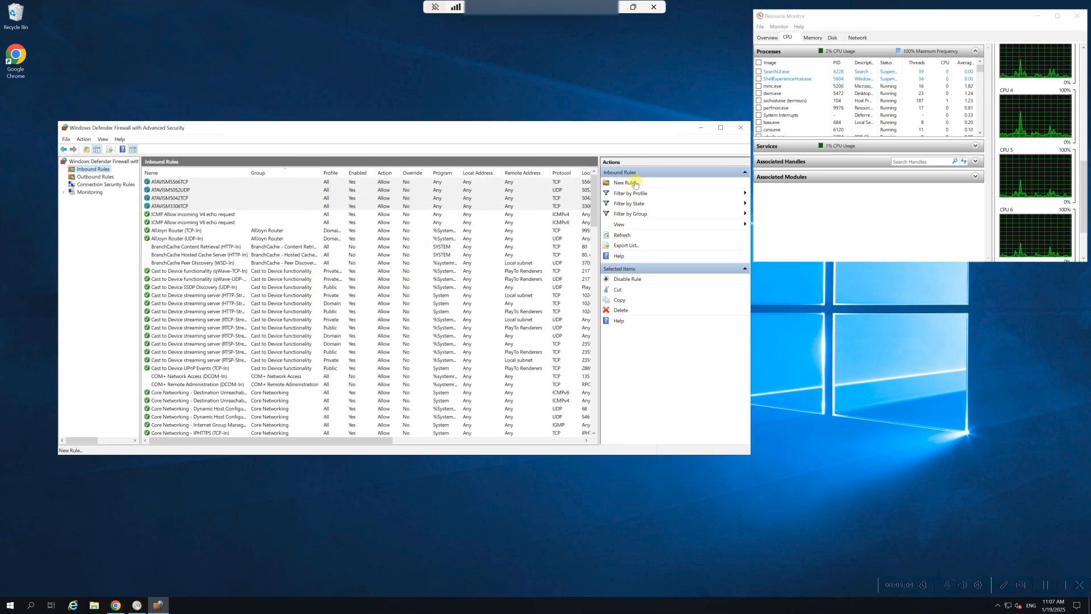
# Create inbound Port rule ATAVISM9005TCP allowing TCP port 9005 on all profiles.
pyautogui.click(633, 183)
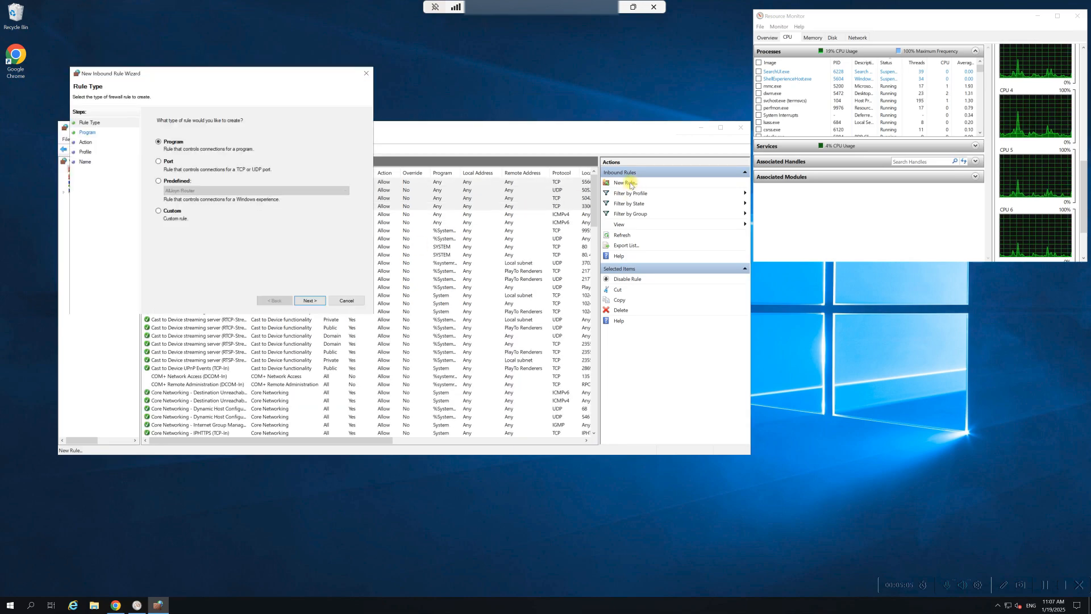
pyautogui.click(310, 300)
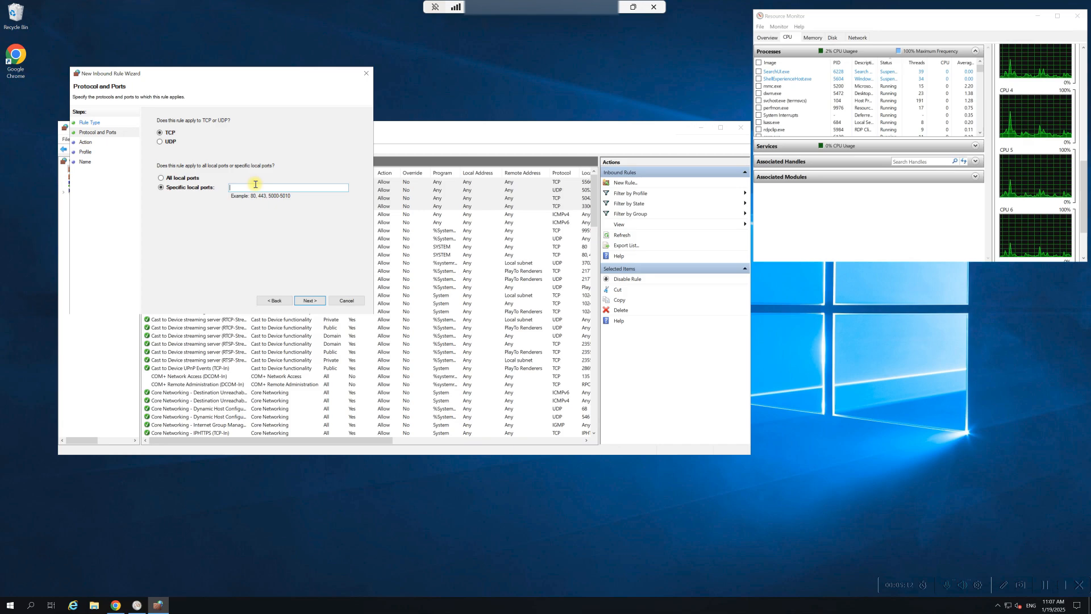
pyautogui.write('05')
pyautogui.click(310, 301)
pyautogui.click(309, 301)
pyautogui.click(310, 301)
pyautogui.write('ATAVISM9005TCP')
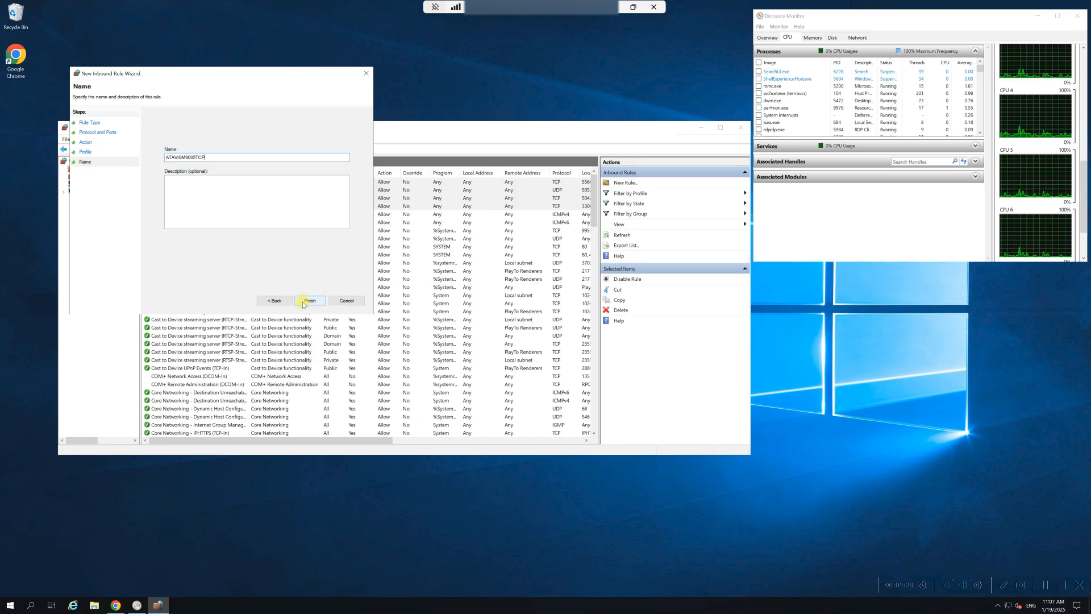
pyautogui.click(303, 305)
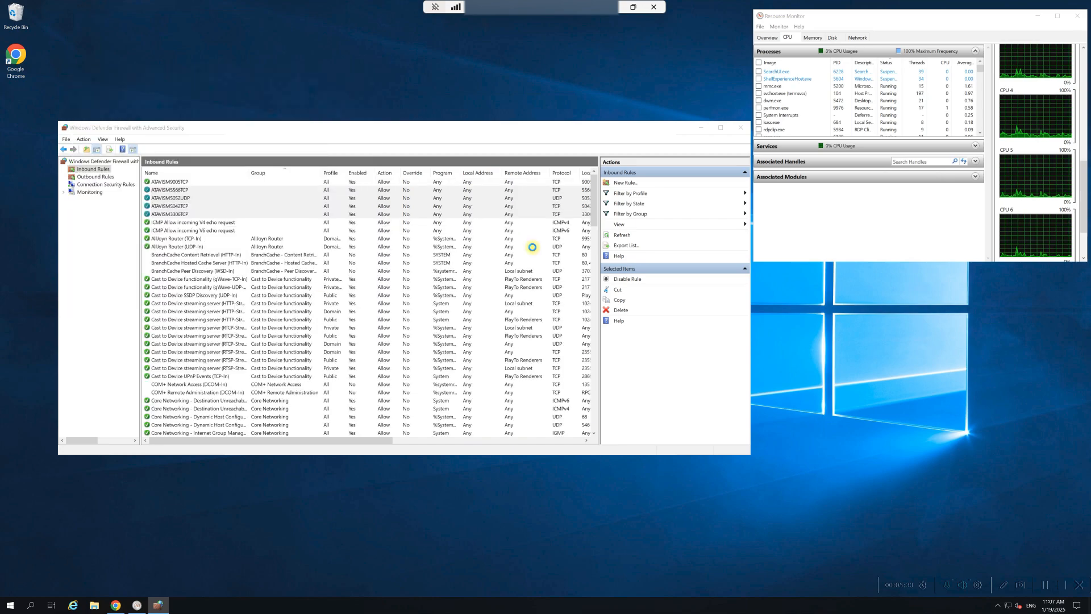
# Create Port rule ATAVISM9010UDP allowing UDP port 9010 on all profiles, then select the ICMP v6 echo rule.
pyautogui.click(628, 183)
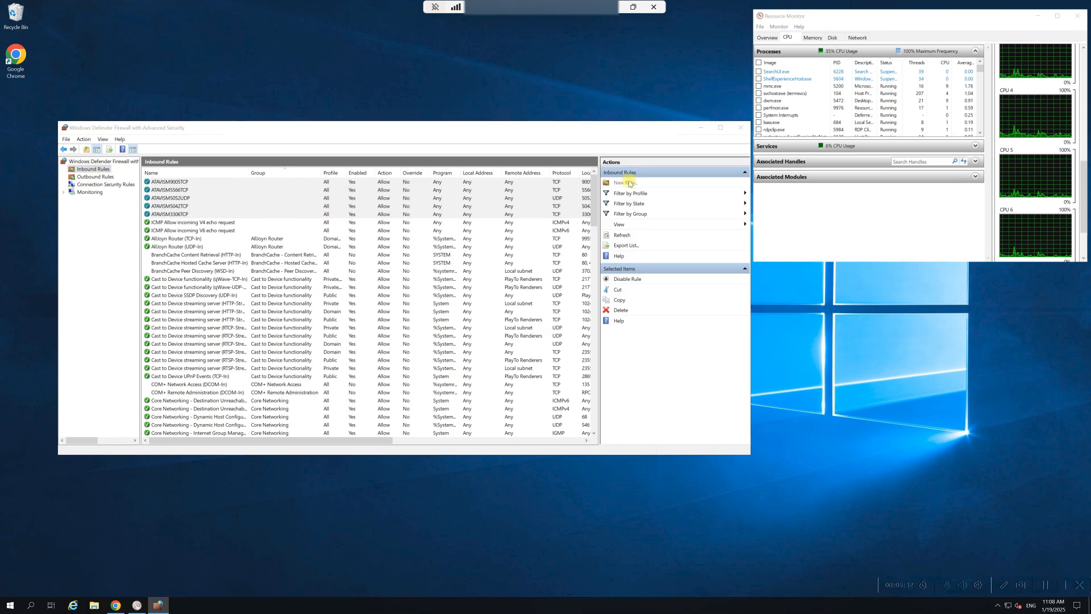
pyautogui.click(179, 173)
pyautogui.click(320, 311)
pyautogui.click(171, 152)
pyautogui.click(254, 197)
pyautogui.write('9010')
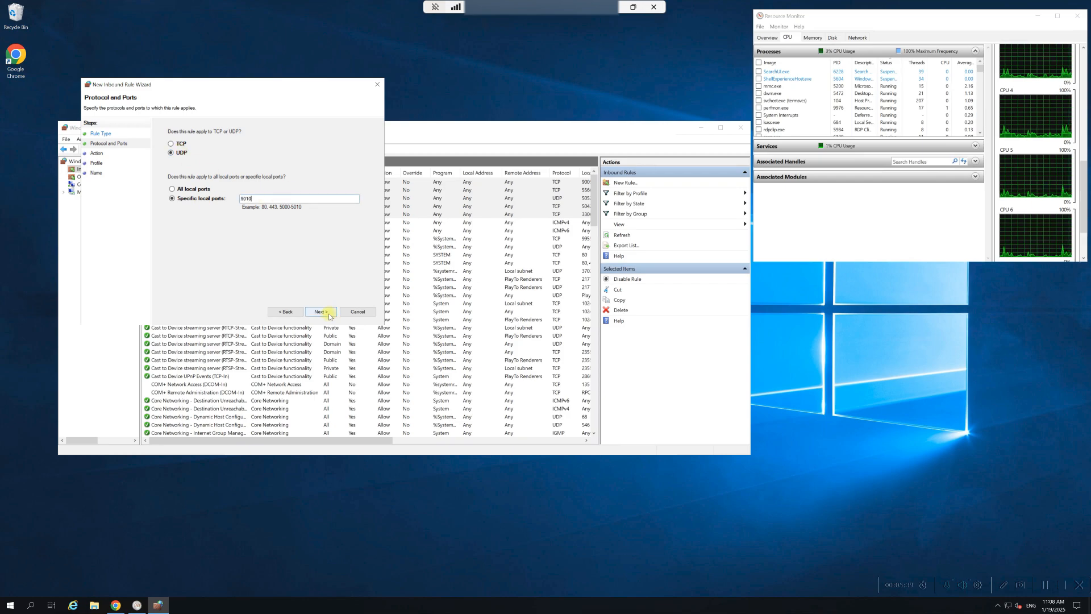
pyautogui.click(328, 314)
pyautogui.click(328, 315)
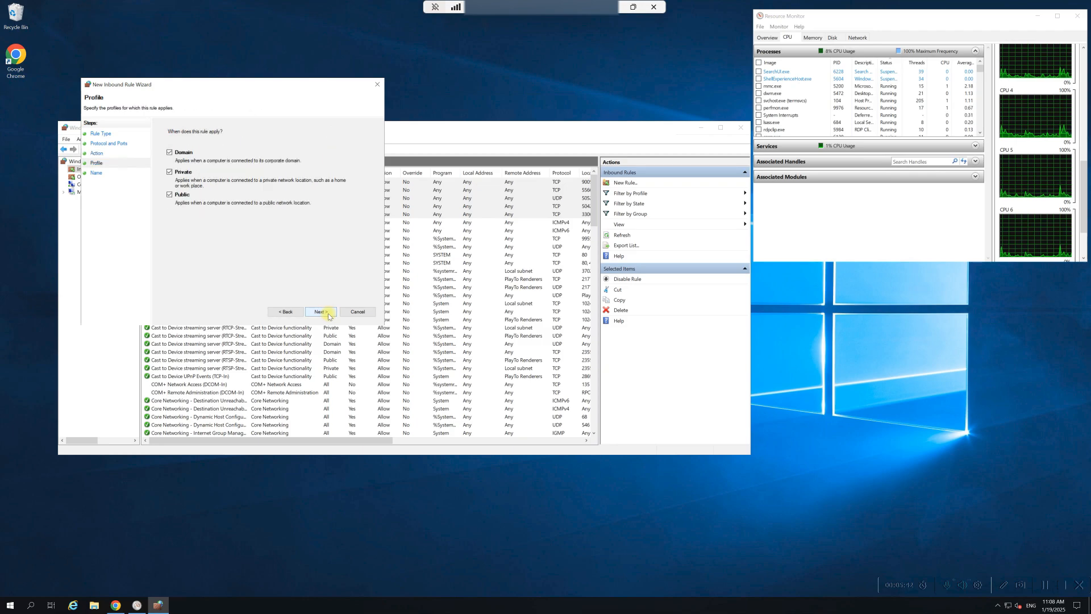
pyautogui.click(328, 314)
pyautogui.write('ATAVISM9010')
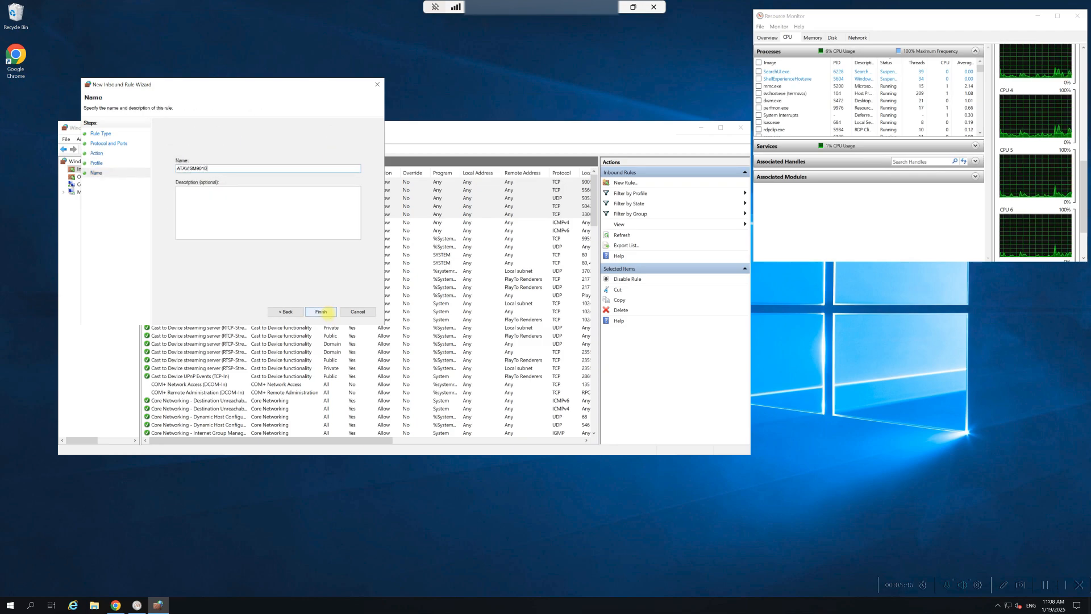
pyautogui.write('UDP')
pyautogui.click(321, 312)
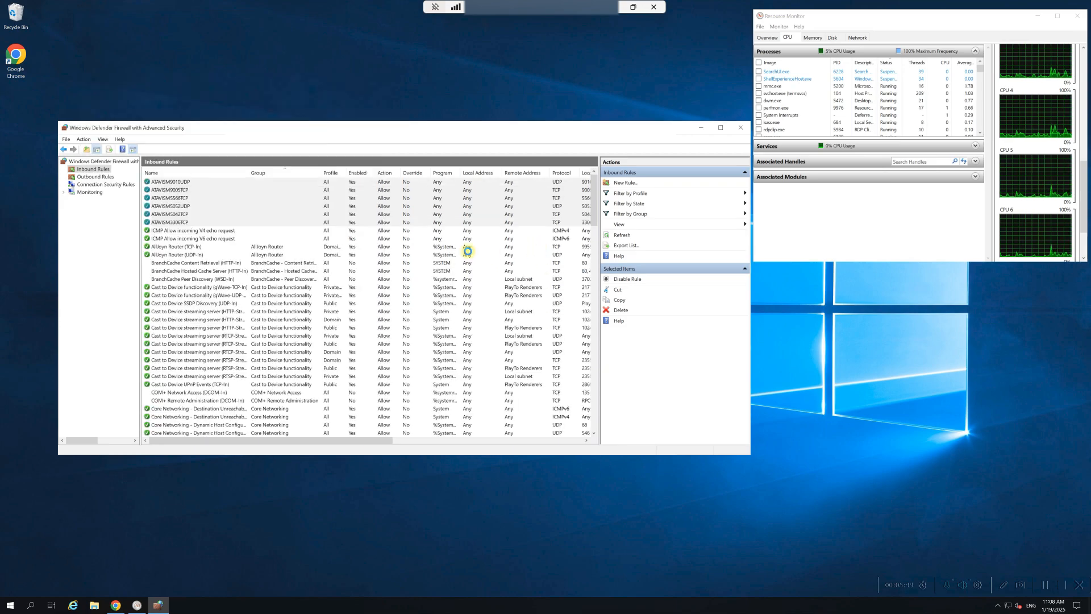
pyautogui.click(278, 238)
# Widen the Inbound Rules columns to confirm ports 3306, 5042, 5052, 5566, 9005, 9010, then close the firewall.
pyautogui.moveTo(298, 441); pyautogui.dragTo(314, 441)
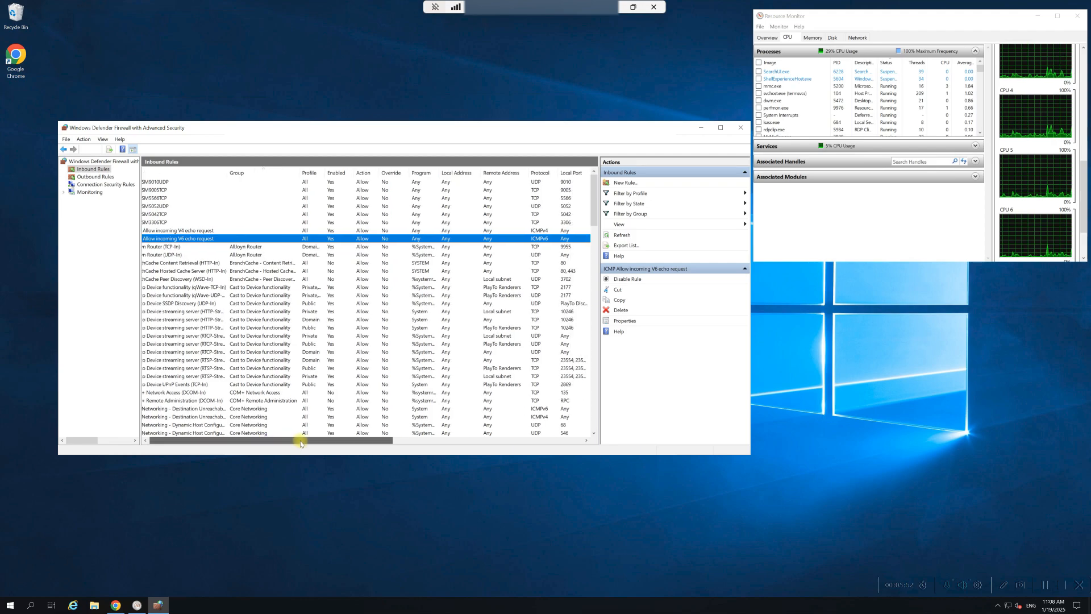
pyautogui.moveTo(756, 333); pyautogui.dragTo(836, 340)
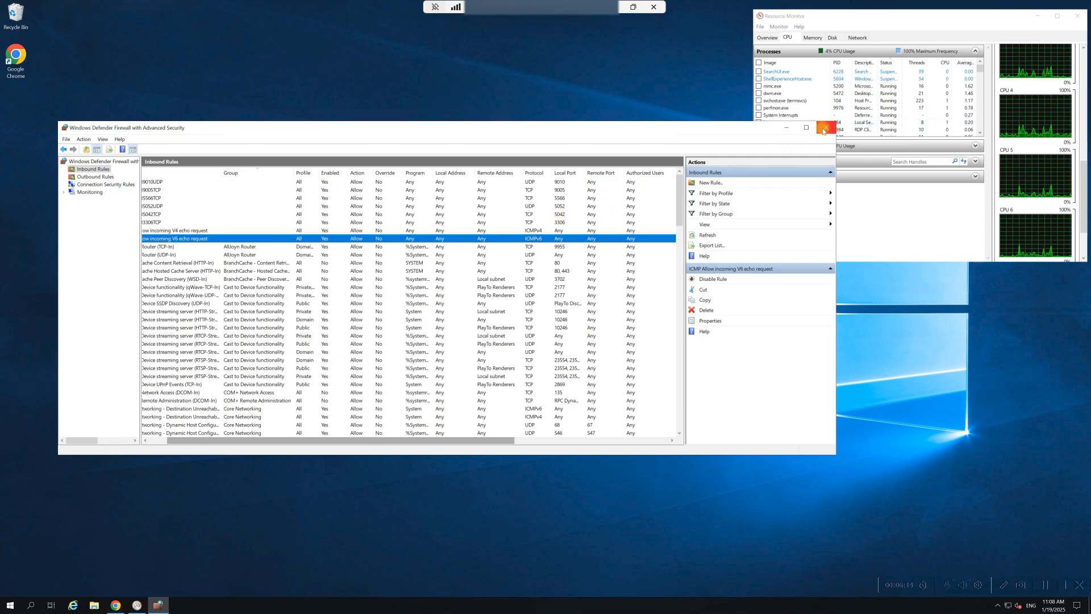
pyautogui.click(823, 129)
# Launch Atavism.exe from C:\Atavism Manager, close Explorer, and start the database server.
pyautogui.click(95, 606)
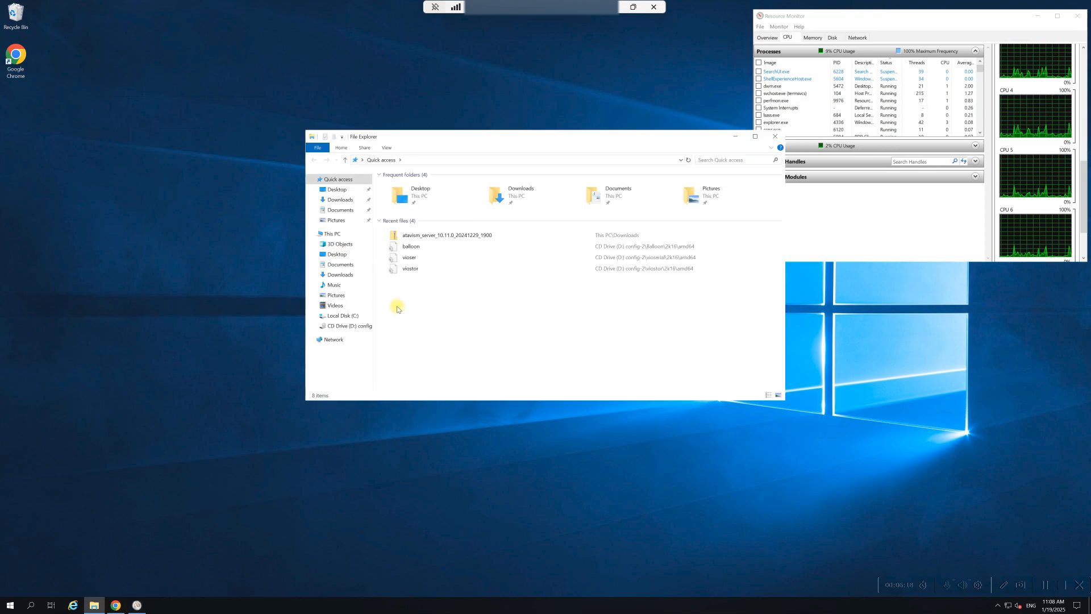
pyautogui.click(341, 315)
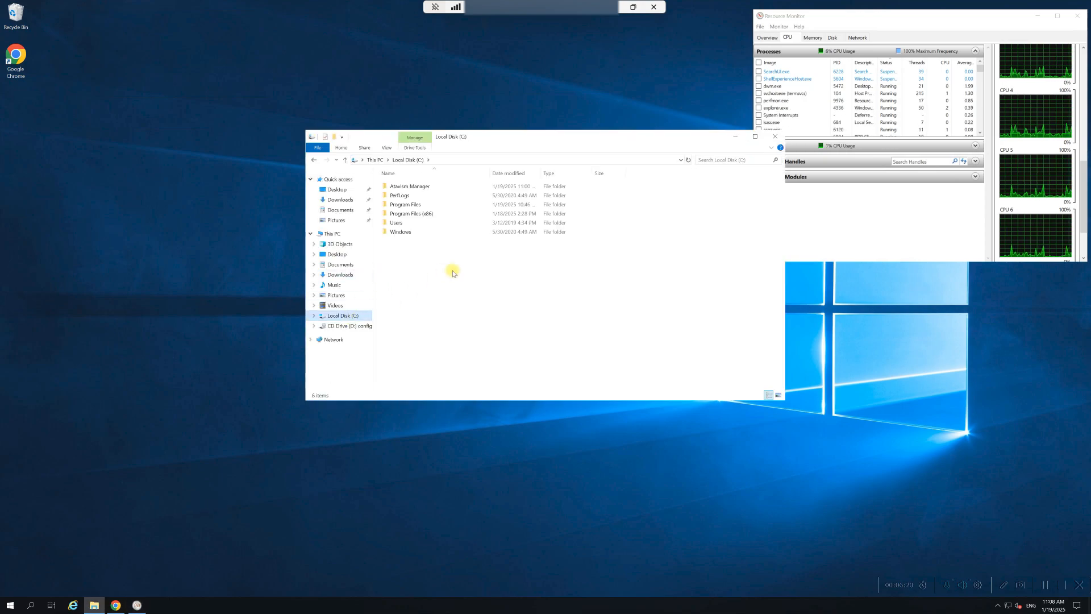
pyautogui.doubleClick(410, 186)
pyautogui.click(411, 187)
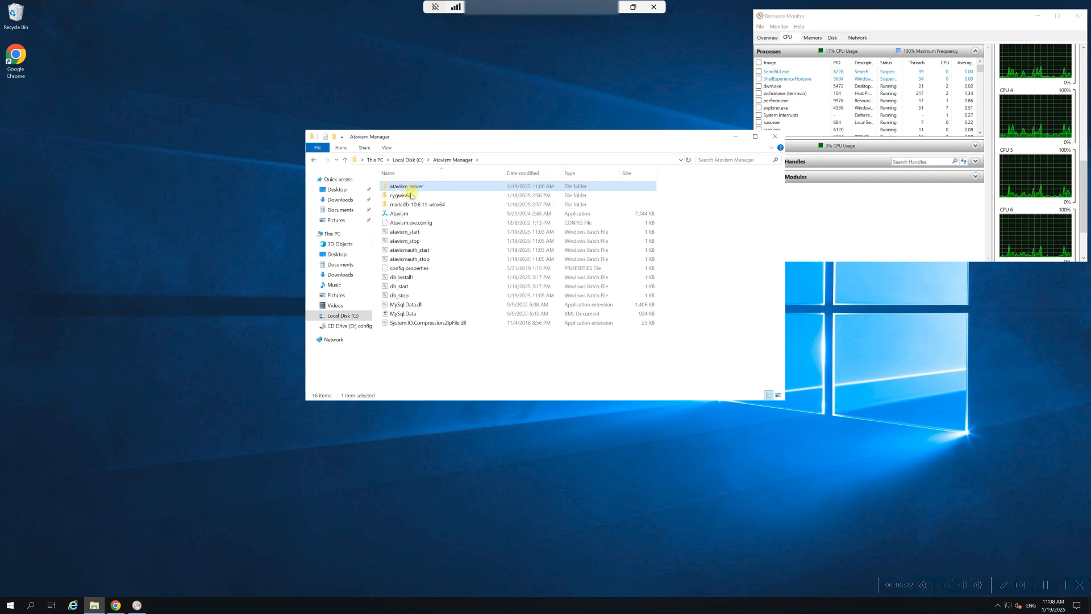
pyautogui.click(404, 215)
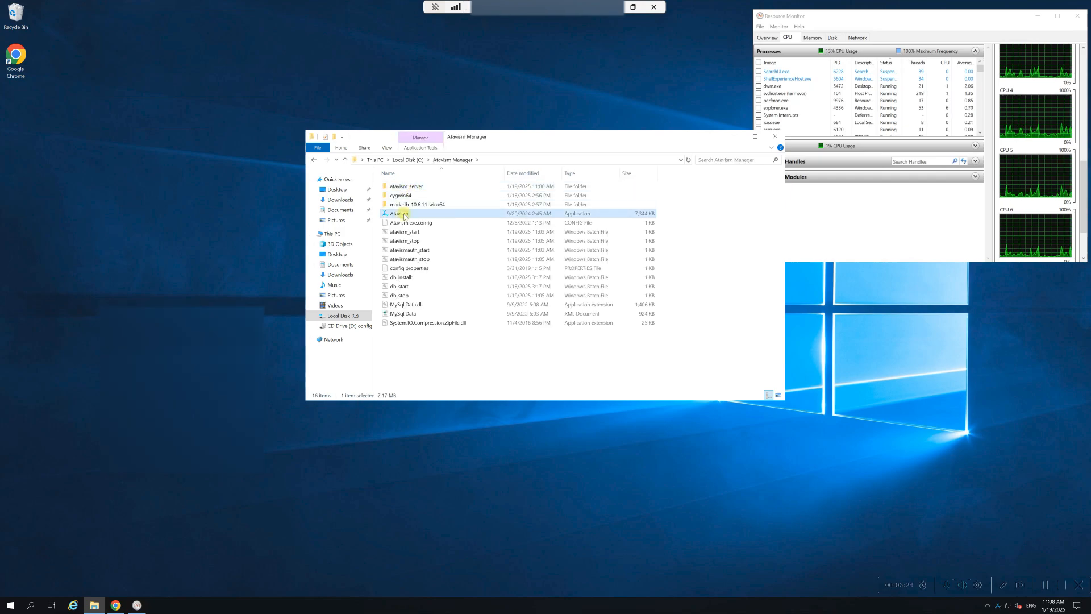
pyautogui.doubleClick(404, 214)
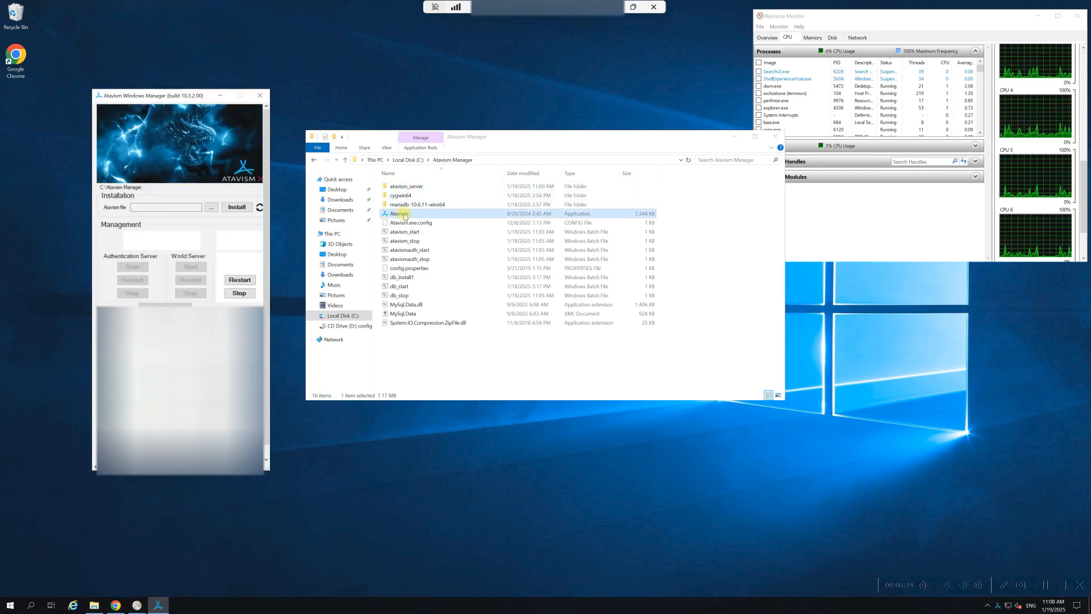
pyautogui.click(776, 136)
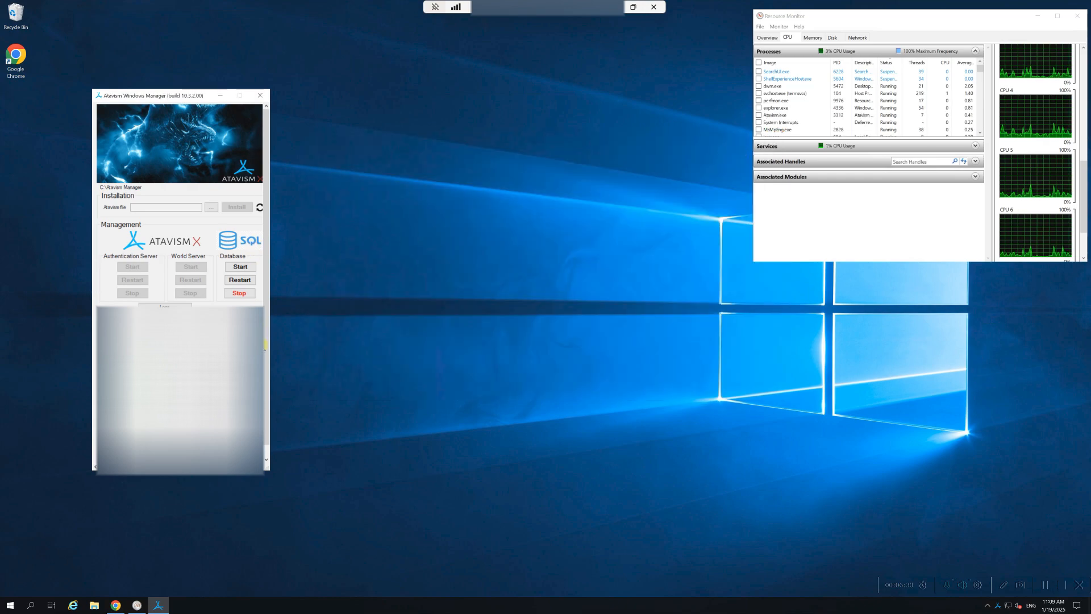
pyautogui.click(244, 267)
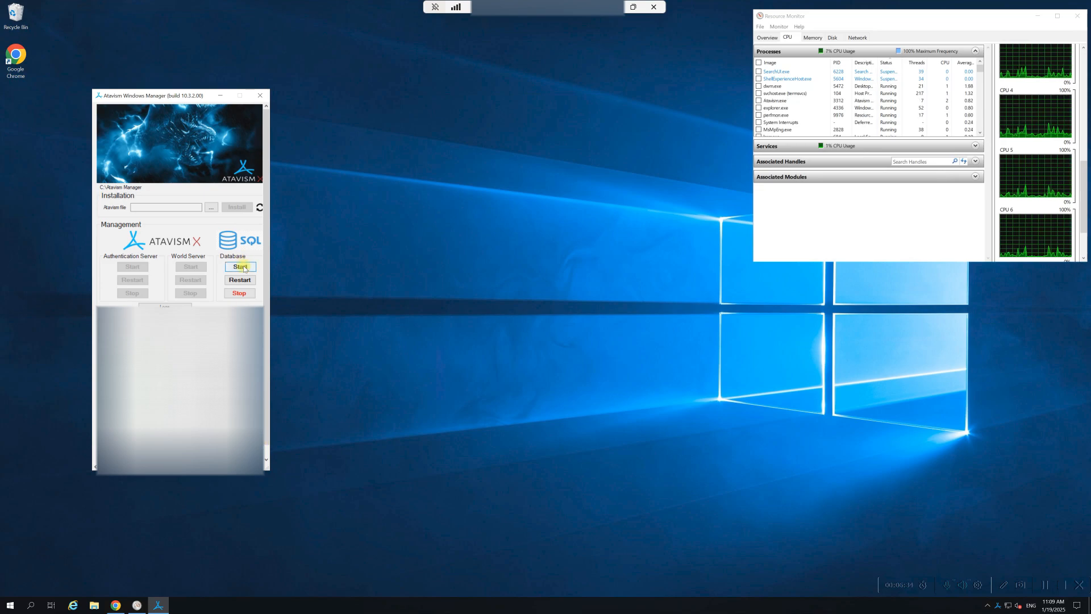
# Start the world and authentication servers, move both consoles aside, and wait for the world server's ready message.
pyautogui.click(190, 266)
pyautogui.click(132, 268)
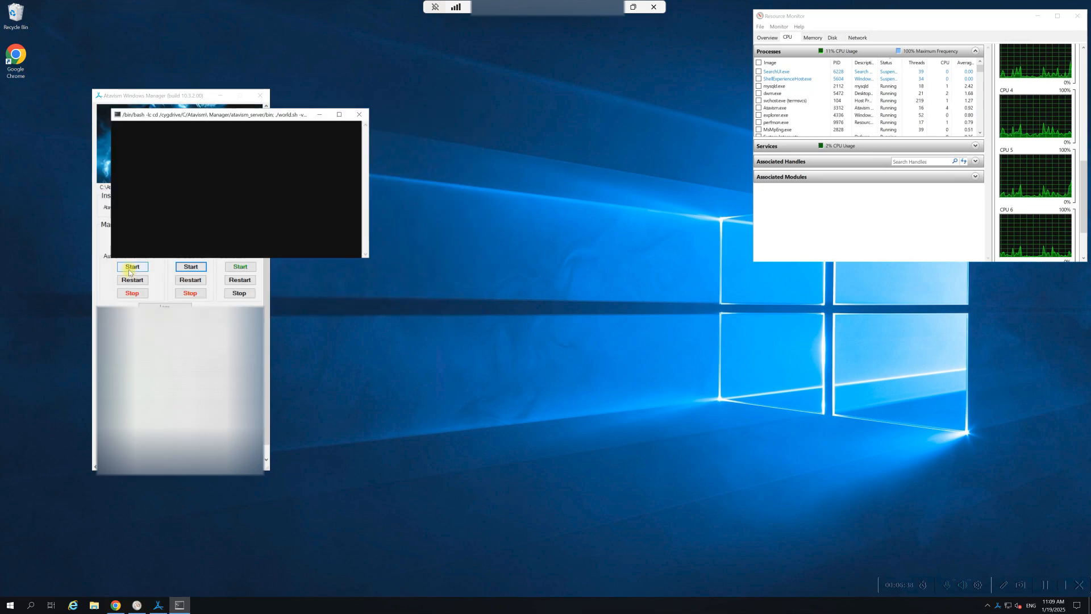
pyautogui.moveTo(288, 146); pyautogui.dragTo(569, 201)
pyautogui.moveTo(292, 114); pyautogui.dragTo(609, 54)
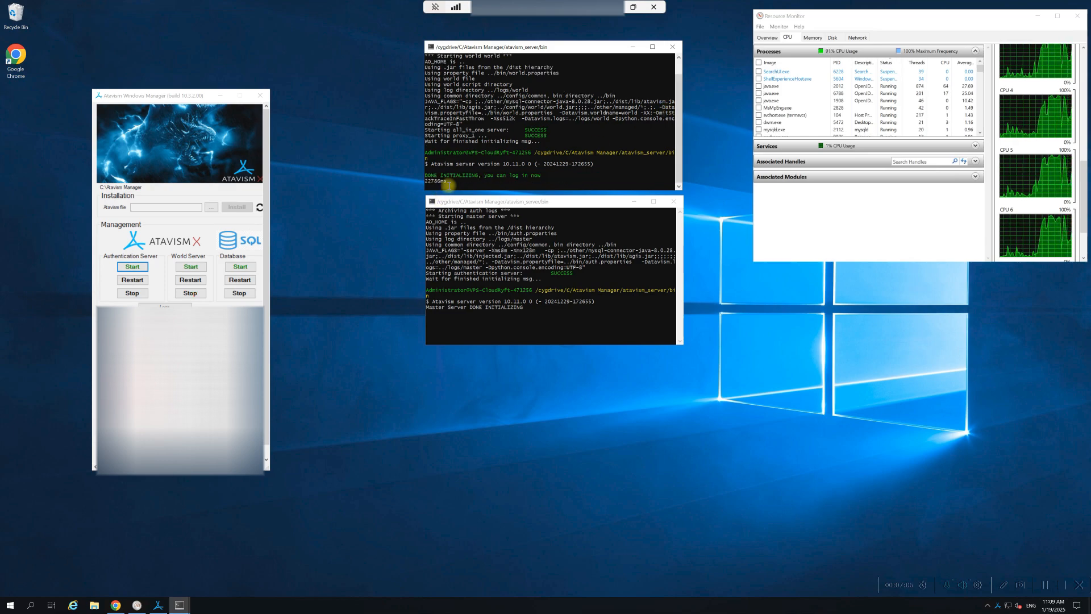
pyautogui.moveTo(547, 176); pyautogui.dragTo(431, 170)
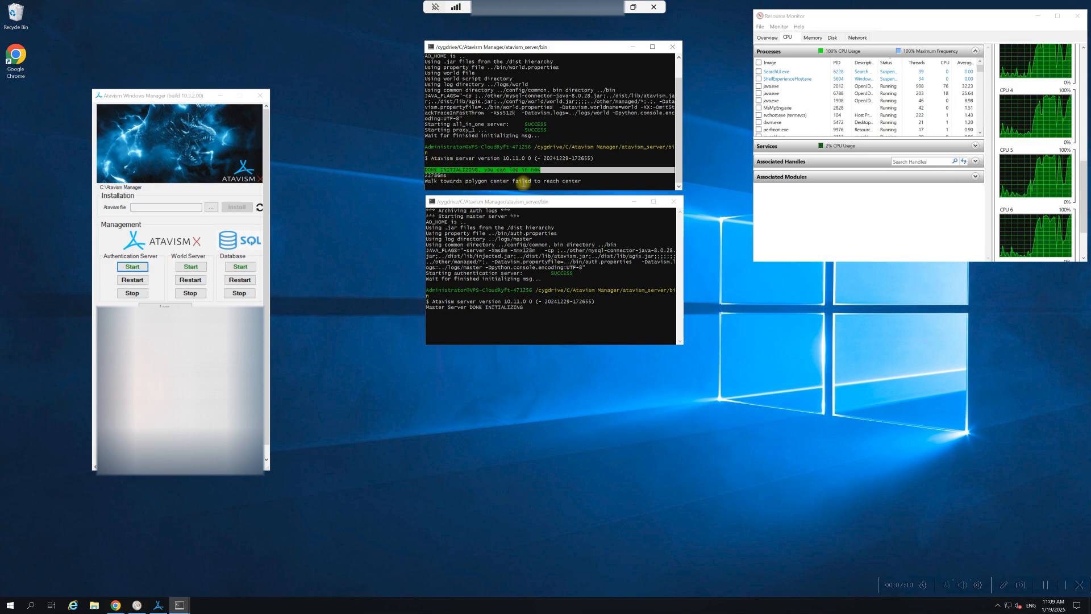
pyautogui.click(626, 158)
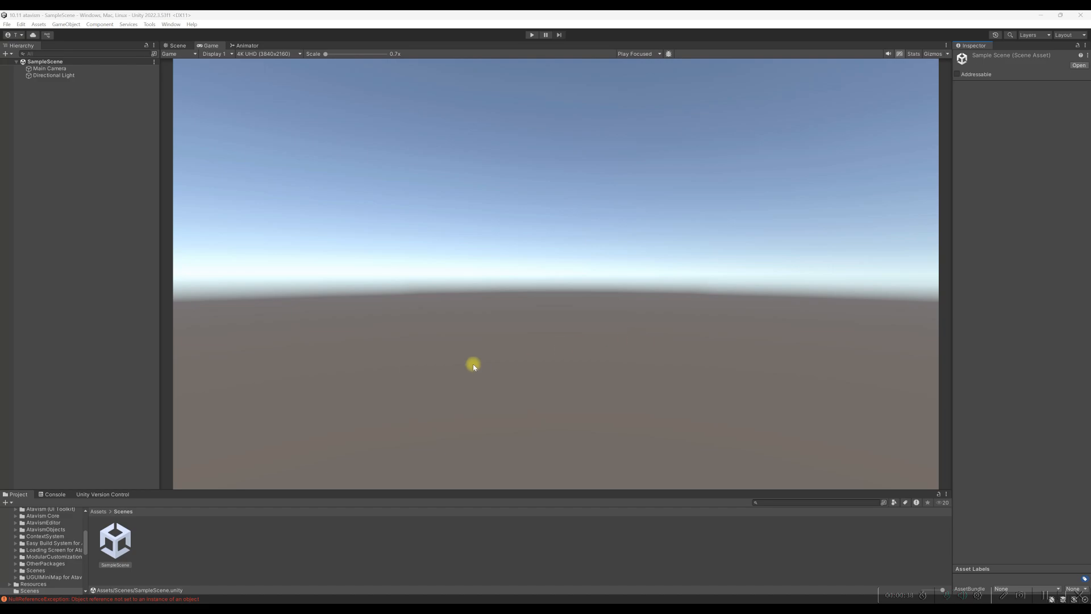
# Browse to Assets/Dragonsan/Scenes in the Project panel and load the Login scene.
pyautogui.moveTo(85, 544); pyautogui.dragTo(86, 514)
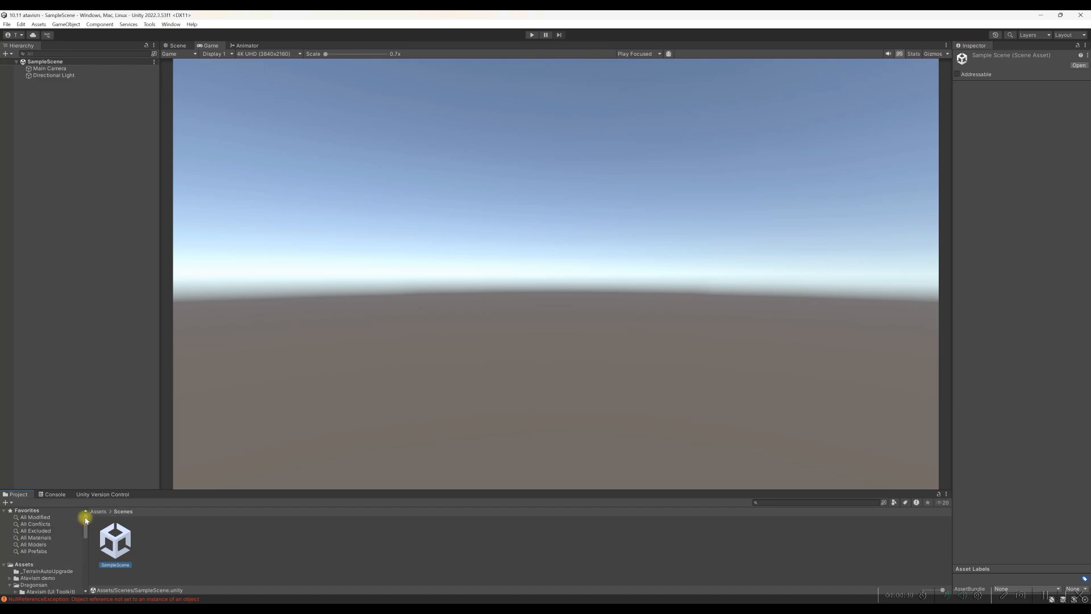
pyautogui.click(30, 565)
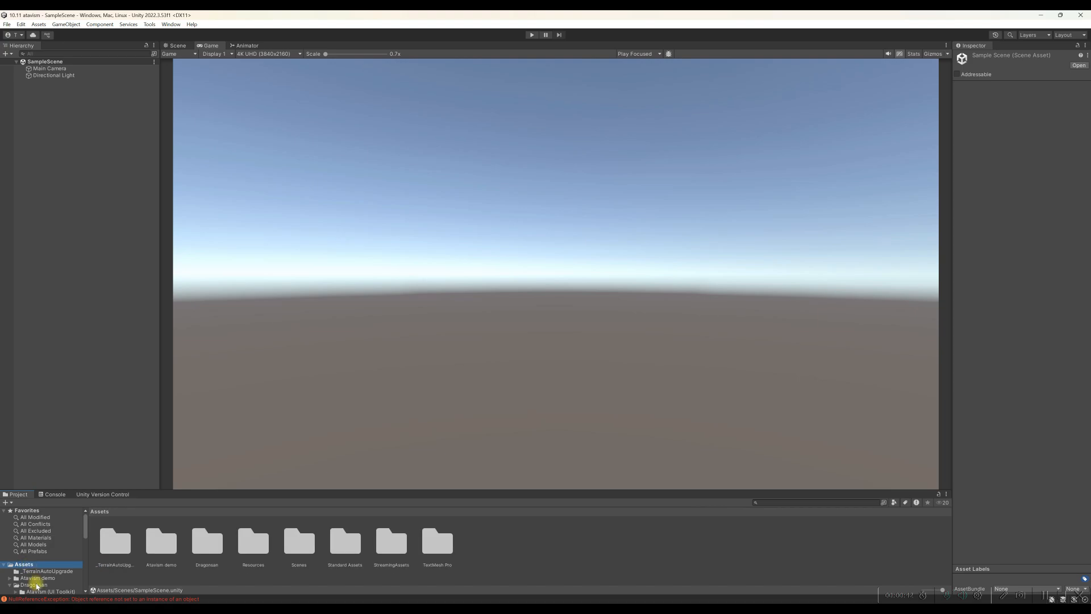
pyautogui.doubleClick(208, 546)
pyautogui.doubleClick(534, 547)
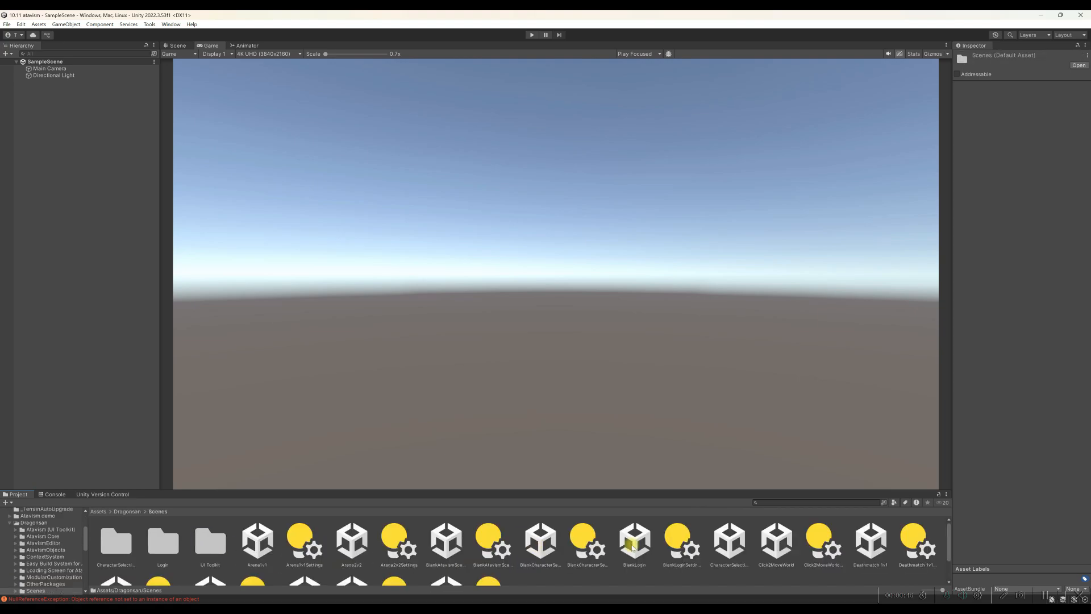
pyautogui.scroll(-2, 632, 545)
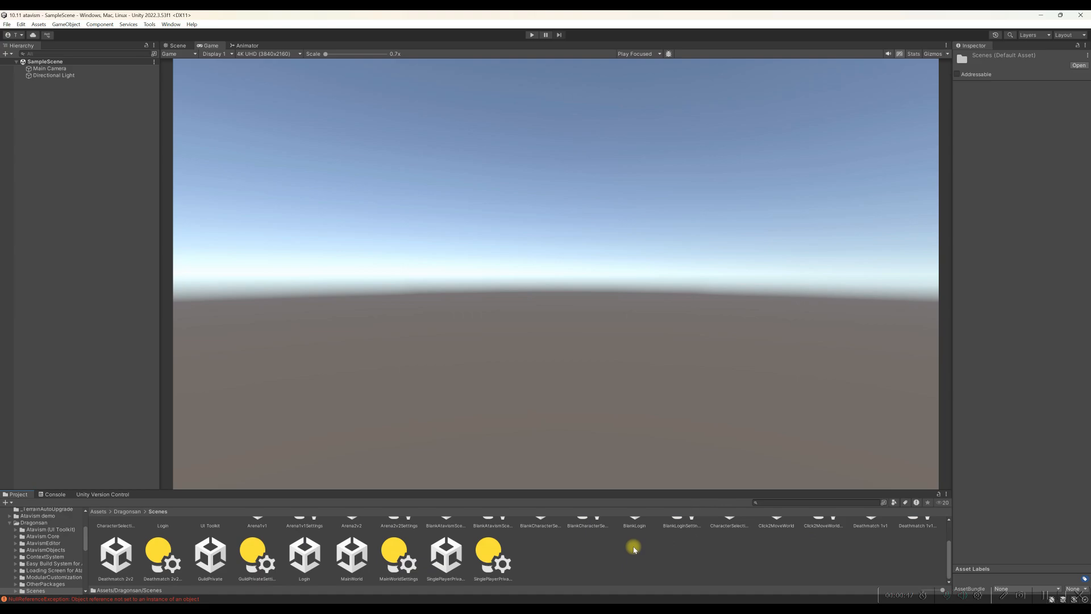
pyautogui.doubleClick(306, 557)
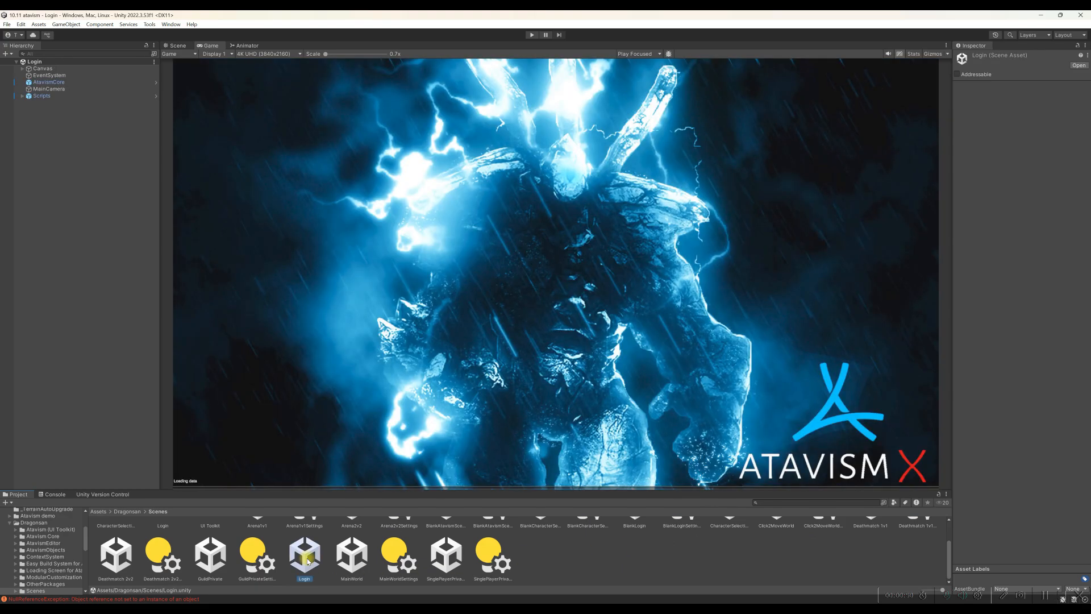
# Paste the new Master Server address into AtavismCore's Client API settings and save the Login scene.
pyautogui.click(58, 83)
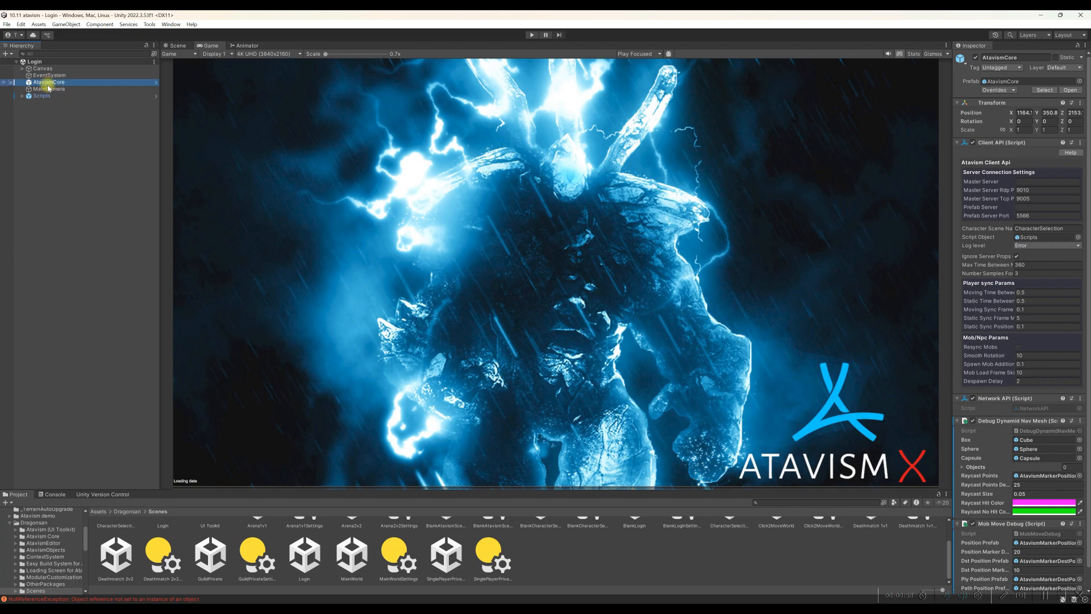
pyautogui.click(1042, 182)
pyautogui.hotkey('ctrl', 'v')
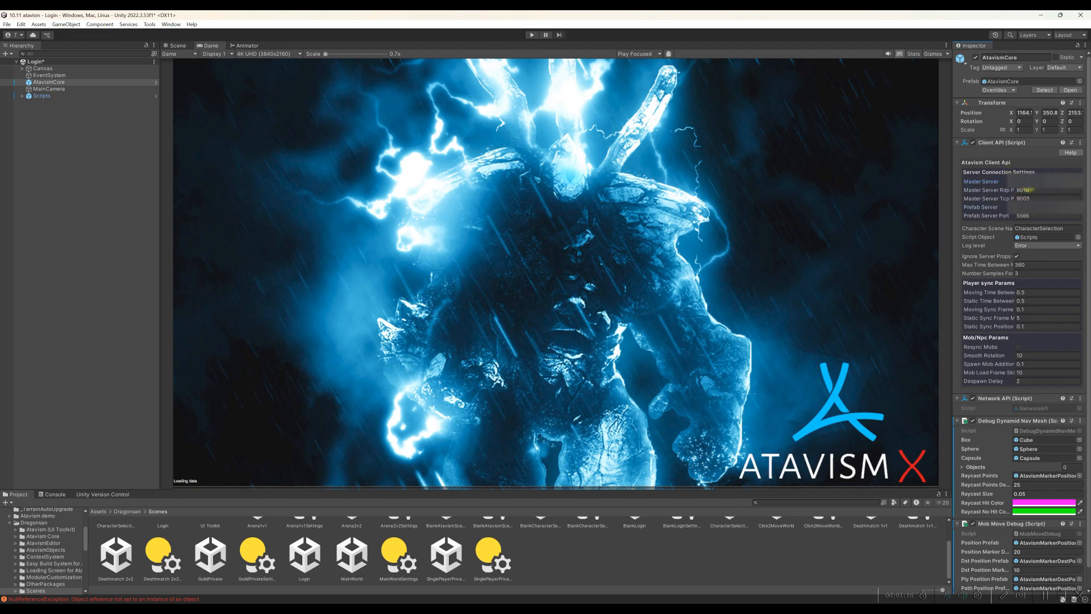
pyautogui.click(7, 24)
pyautogui.click(43, 68)
# Start play mode and register a new game account, filling the password and e-mail confirmation fields.
pyautogui.click(530, 37)
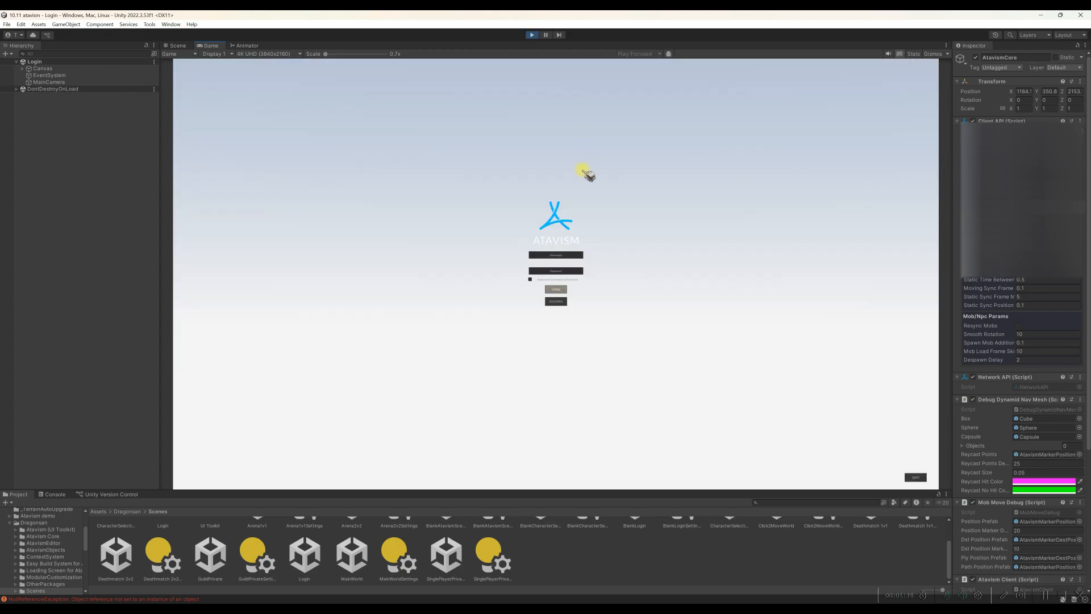
pyautogui.click(559, 301)
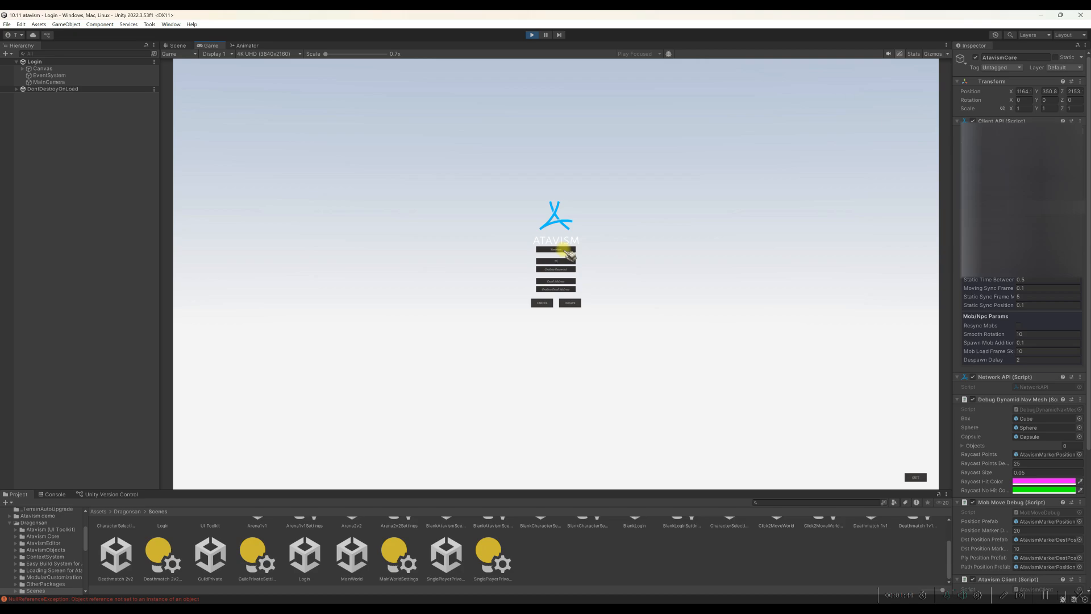
pyautogui.press('Tab')
pyautogui.write('*')
pyautogui.press('Tab')
pyautogui.write('ted')
pyautogui.click(576, 301)
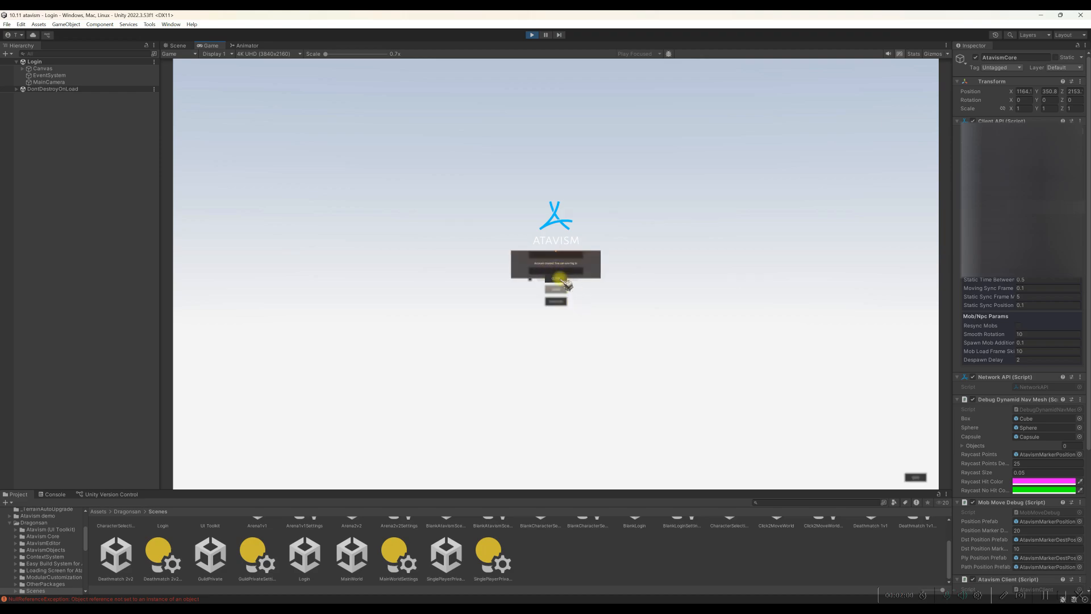
# Dismiss the account-created message, enter the password, and log in with the new account.
pyautogui.click(560, 279)
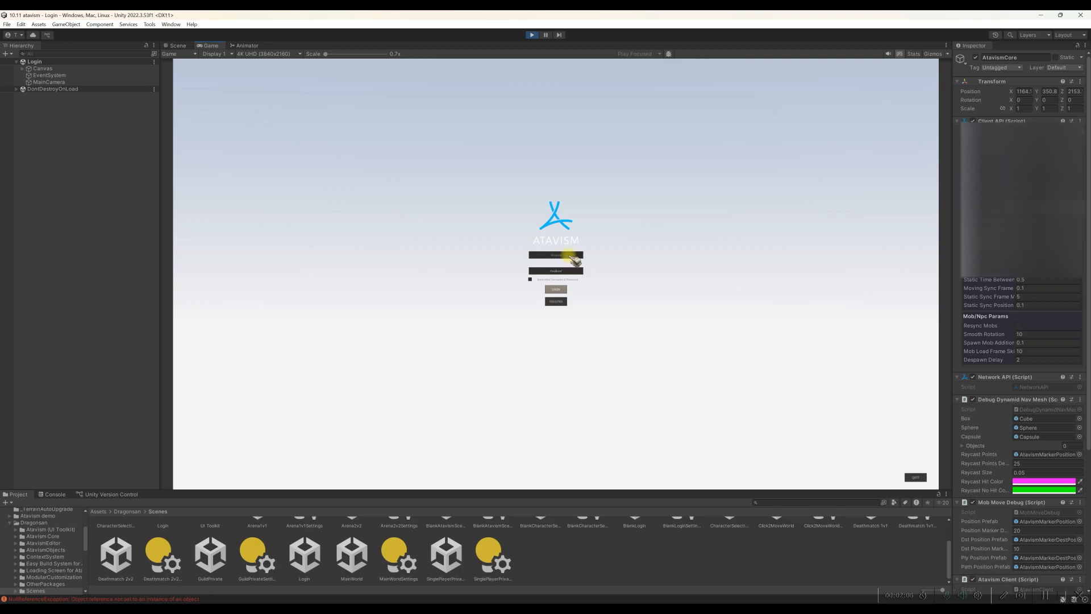
pyautogui.write('***')
pyautogui.click(567, 288)
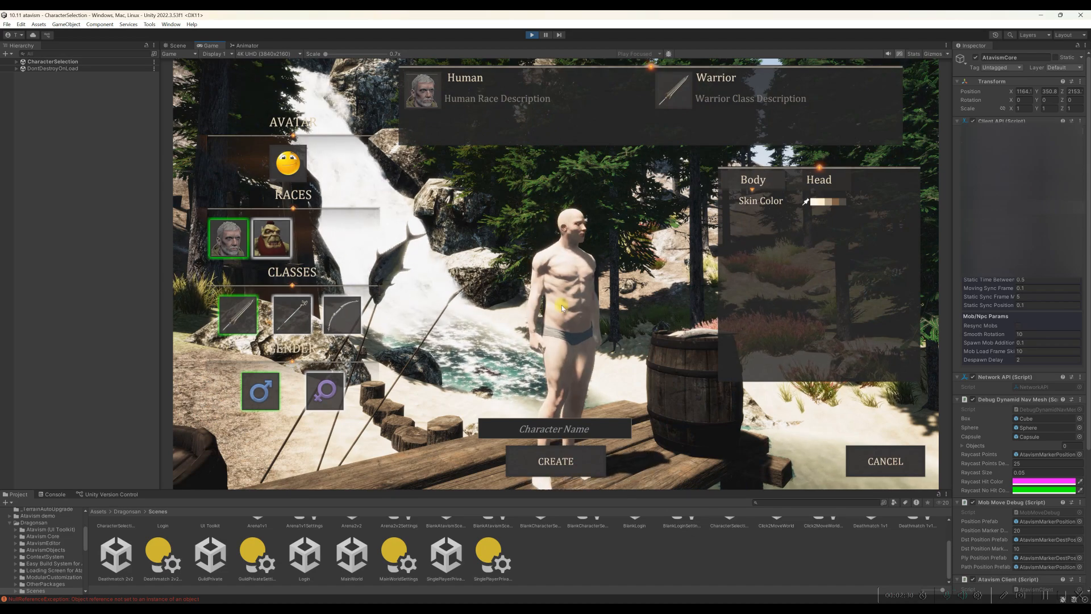
# Compare the Human and Orc race previews and settle on Orc.
pyautogui.click(272, 238)
pyautogui.click(242, 242)
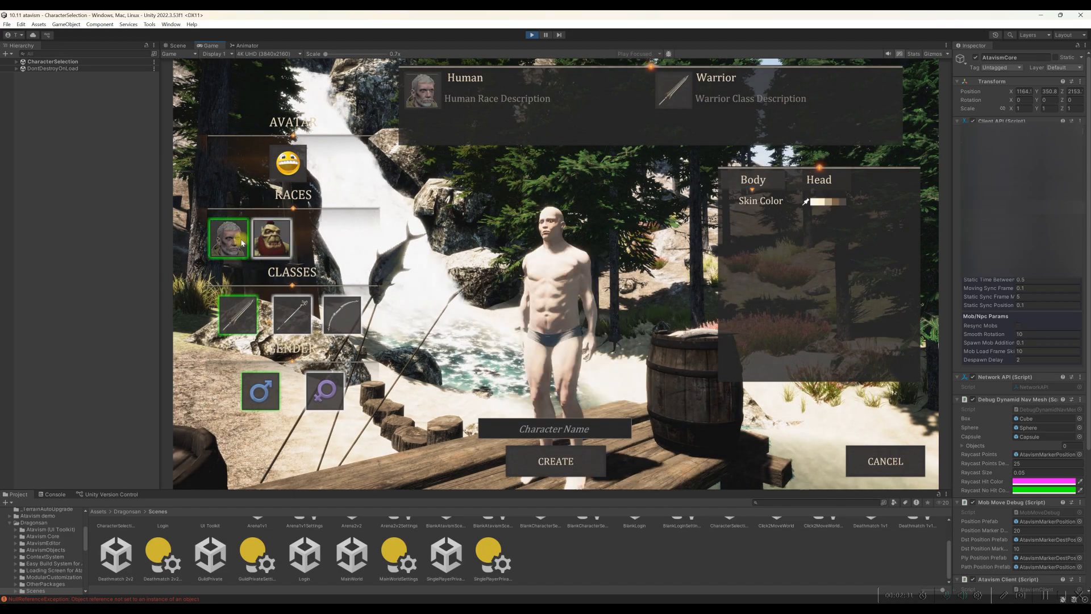
pyautogui.click(269, 251)
pyautogui.click(227, 238)
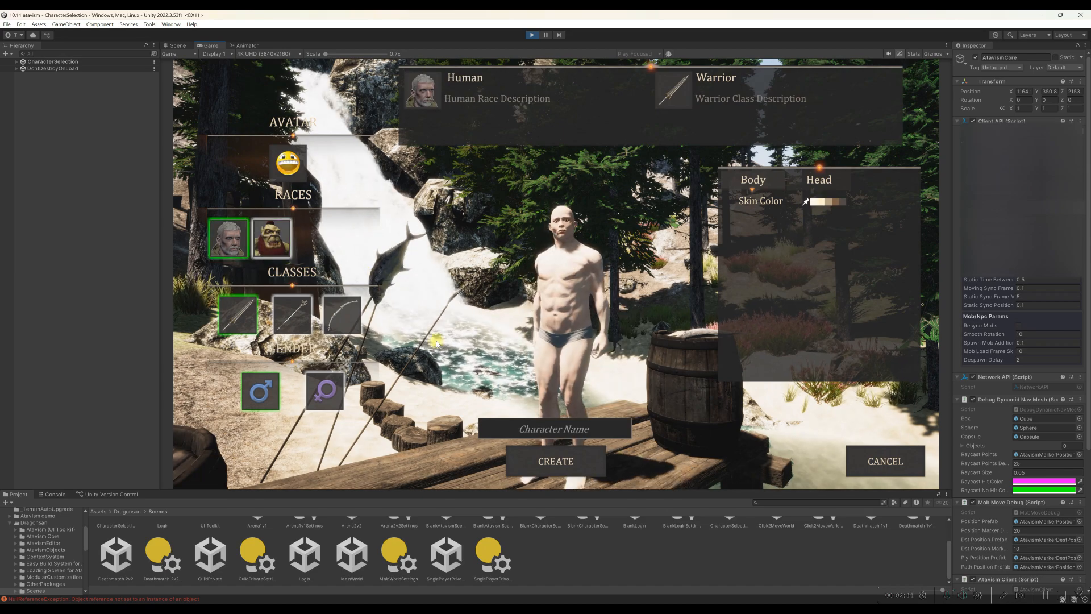
pyautogui.click(272, 237)
# Name the character 'Novadev' and create the Orc Warrior.
pyautogui.click(565, 429)
pyautogui.click(565, 429)
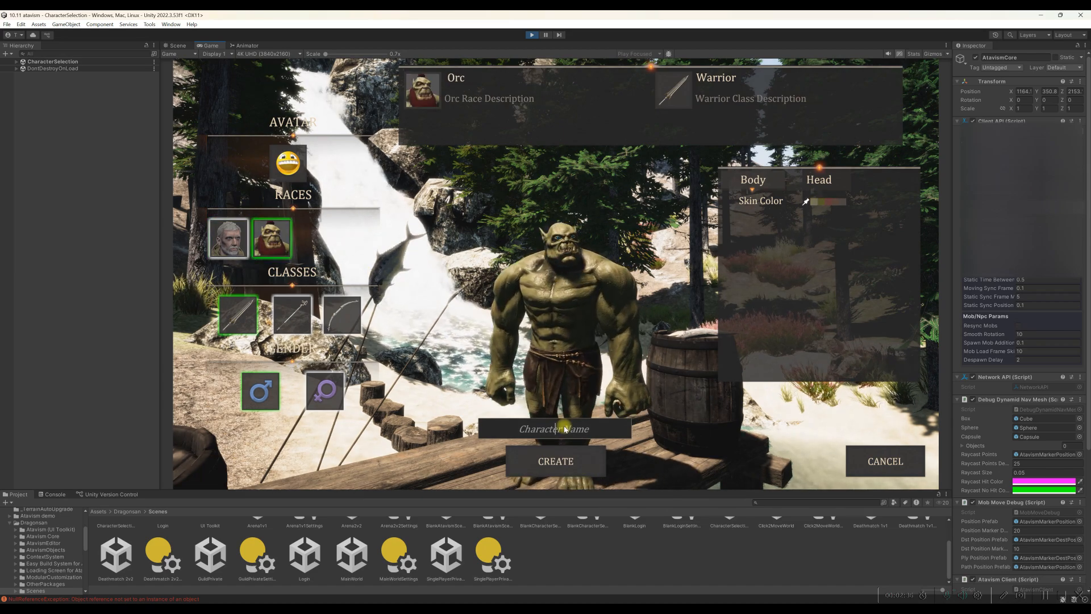
pyautogui.write('Novadev')
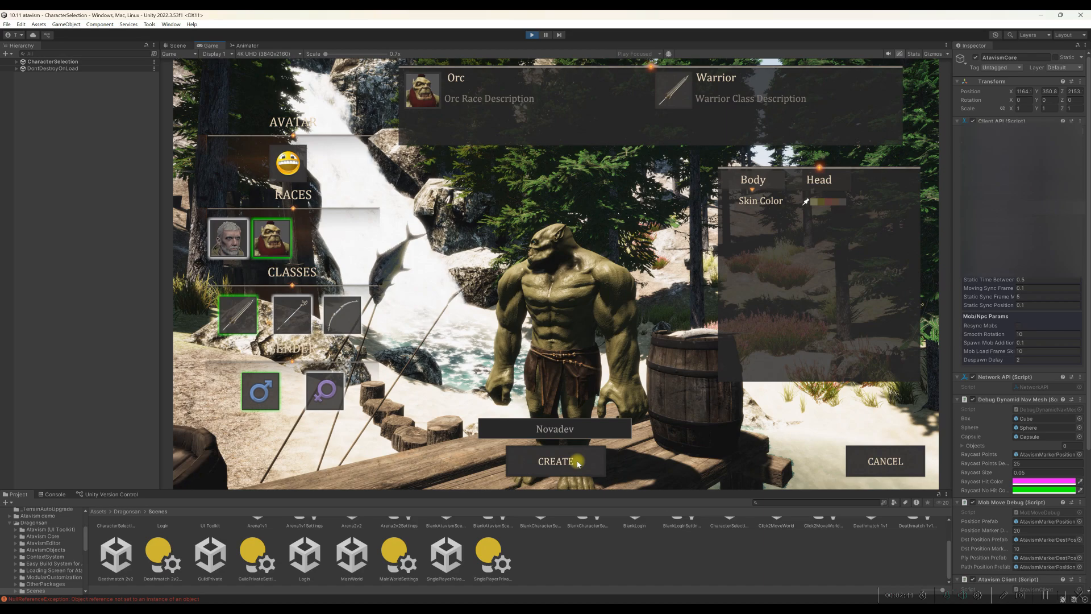
pyautogui.click(579, 463)
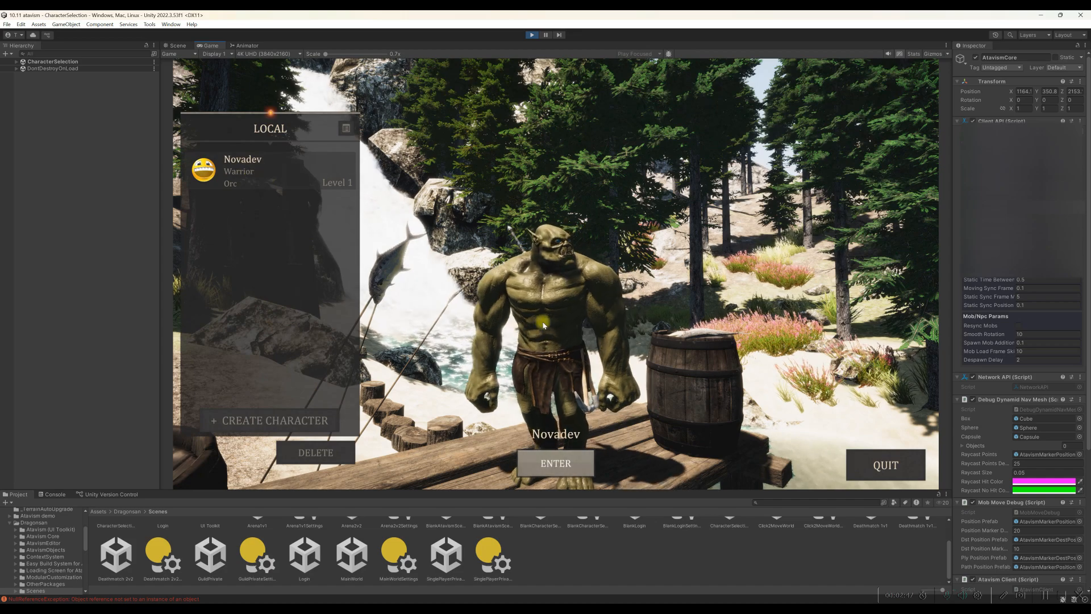
# Enter MainWorld with Novadev and run along the plank bridge toward the gate and back.
pyautogui.click(571, 459)
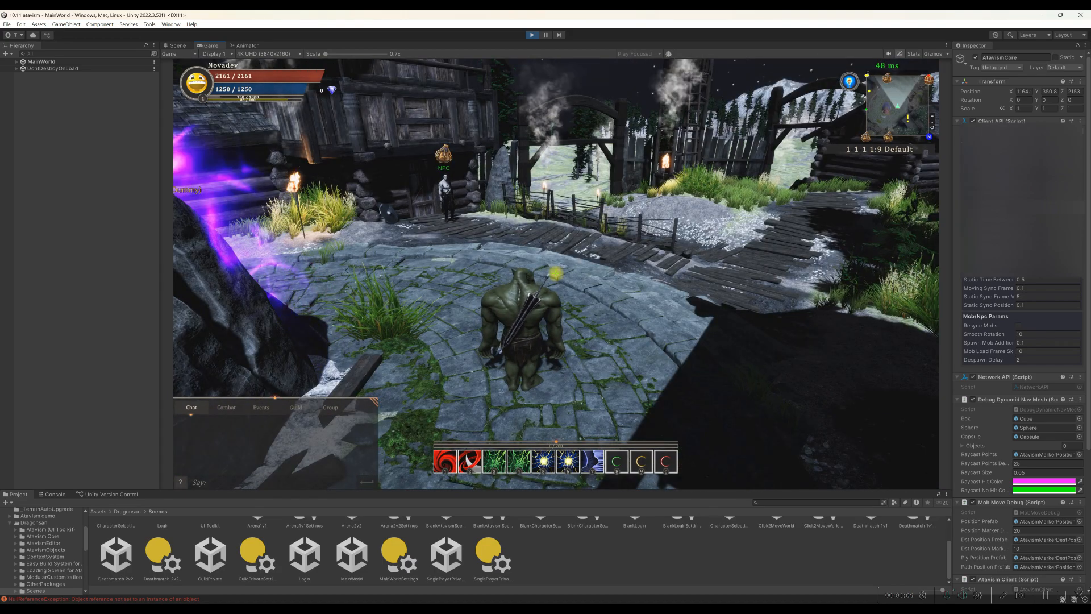
pyautogui.press('w')
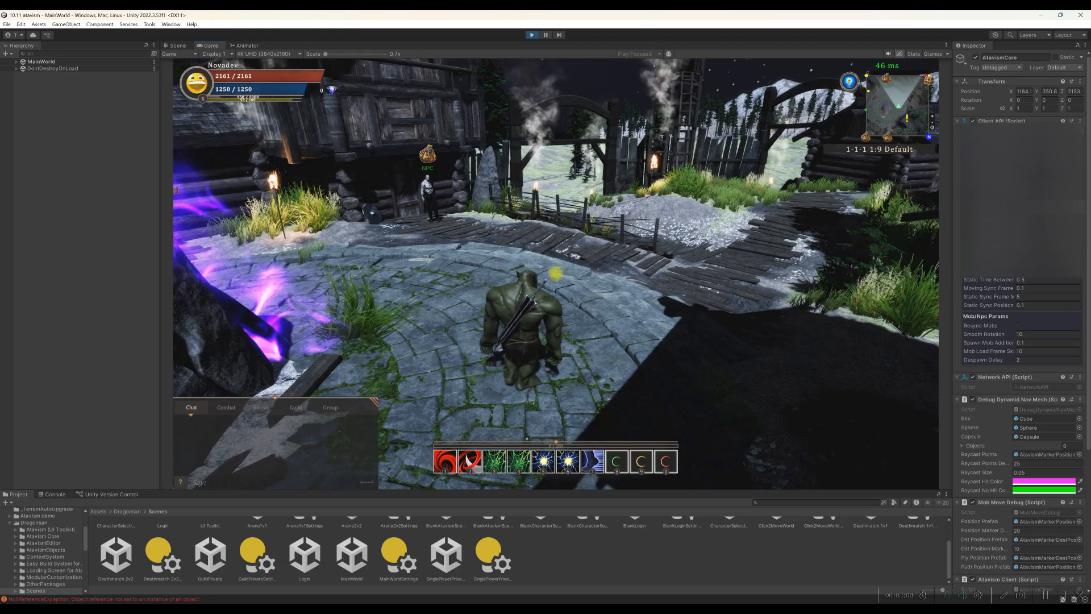
pyautogui.press('w')
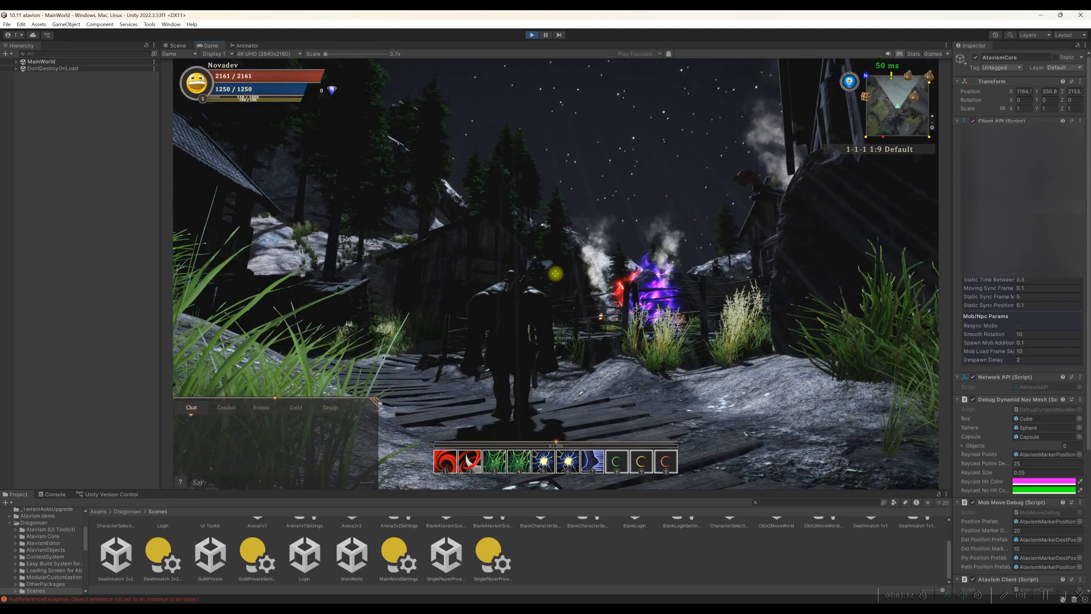
pyautogui.press('w')
pyautogui.press('w')
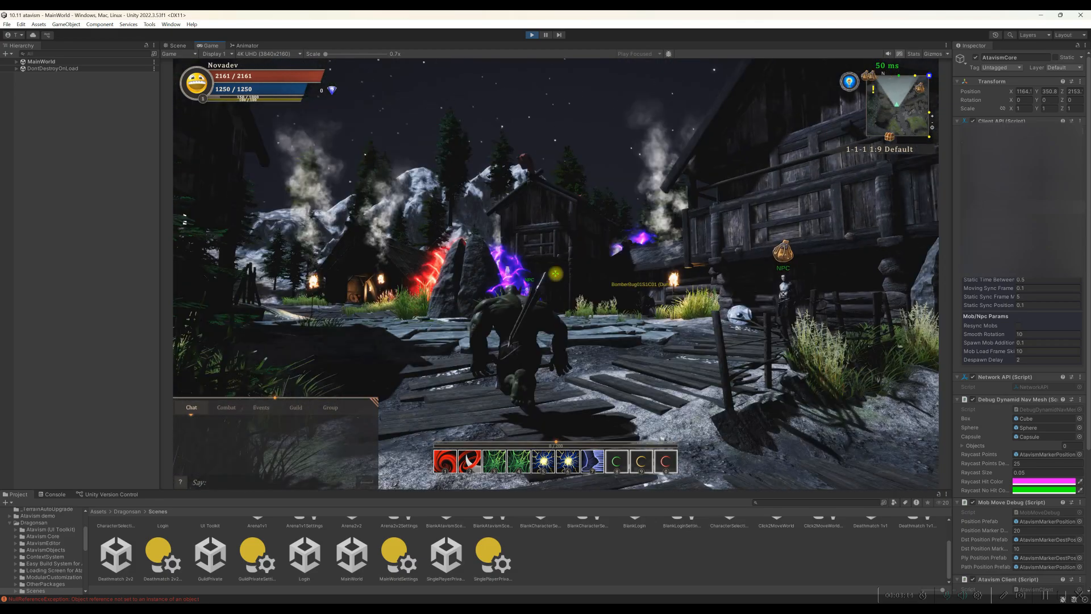
# Run past the glowing rocks, through the courtyard and village, and out the gate into the clearing.
pyautogui.press('a')
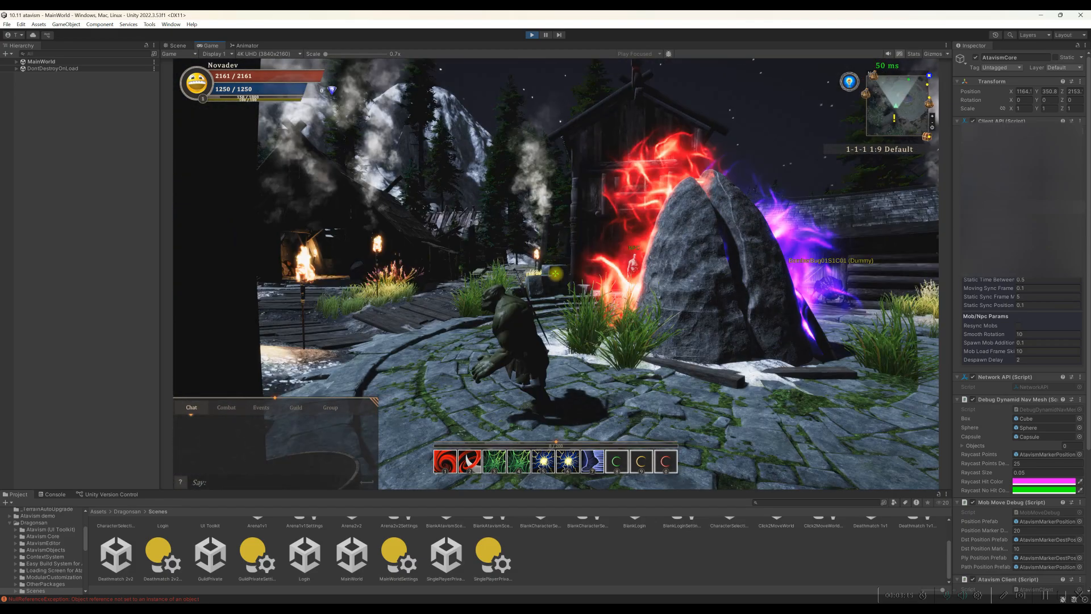
pyautogui.press('w')
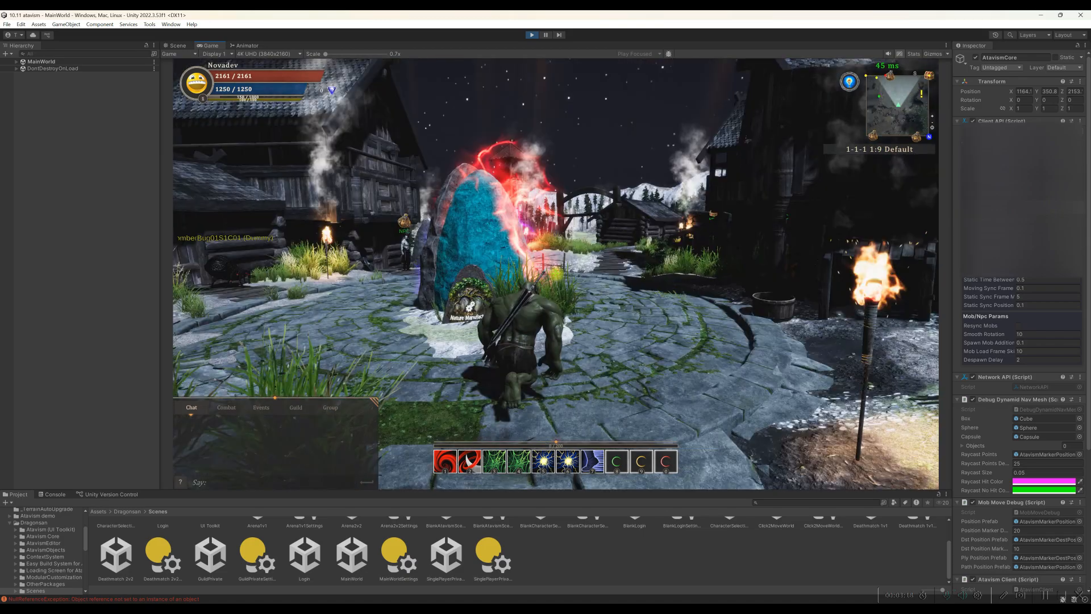
pyautogui.press('w')
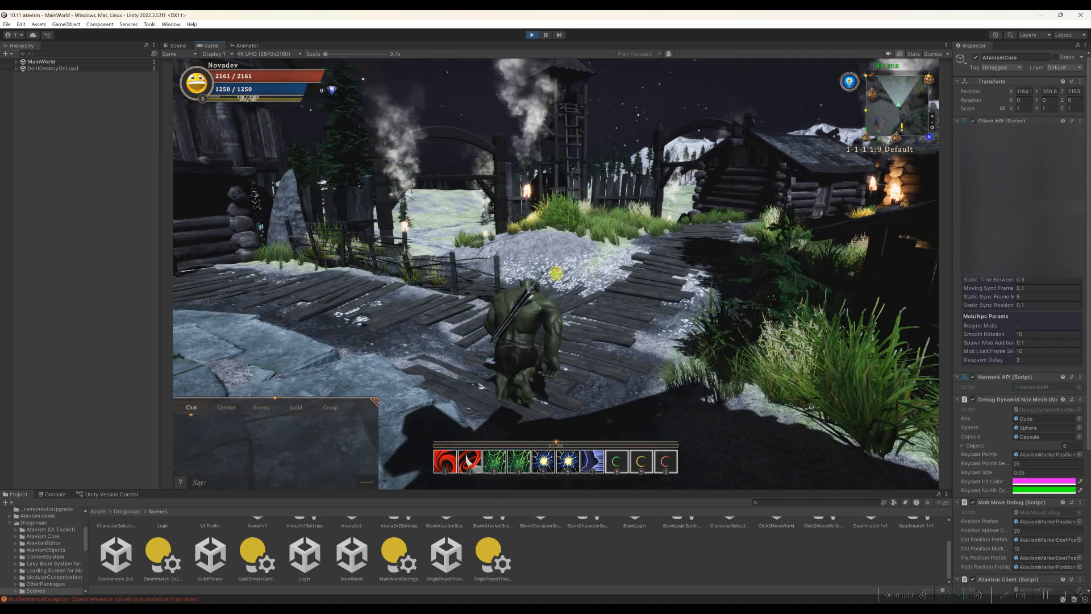
pyautogui.press('w')
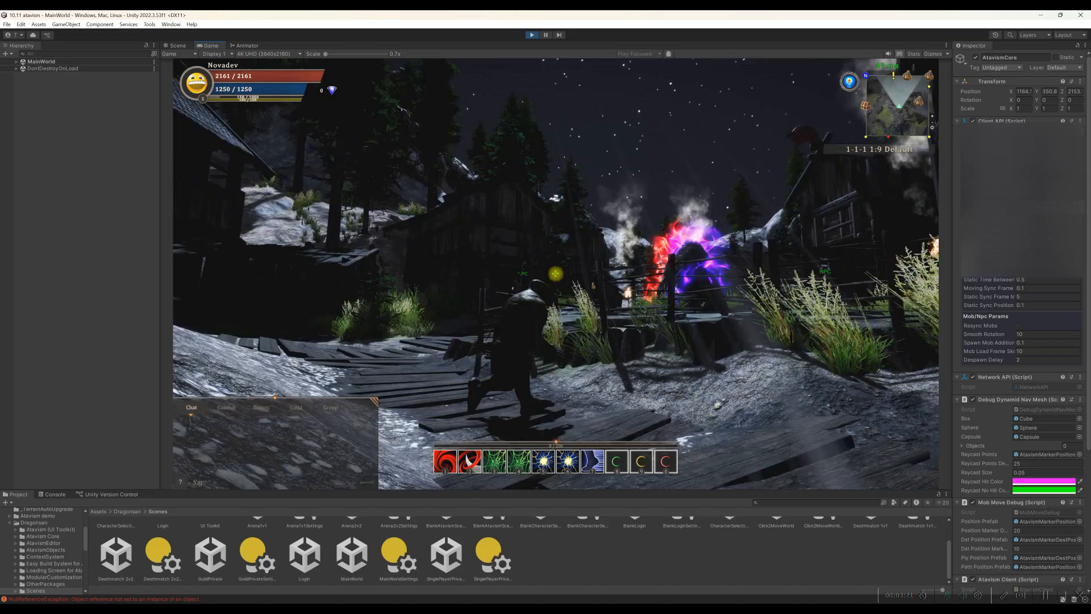
pyautogui.press('w')
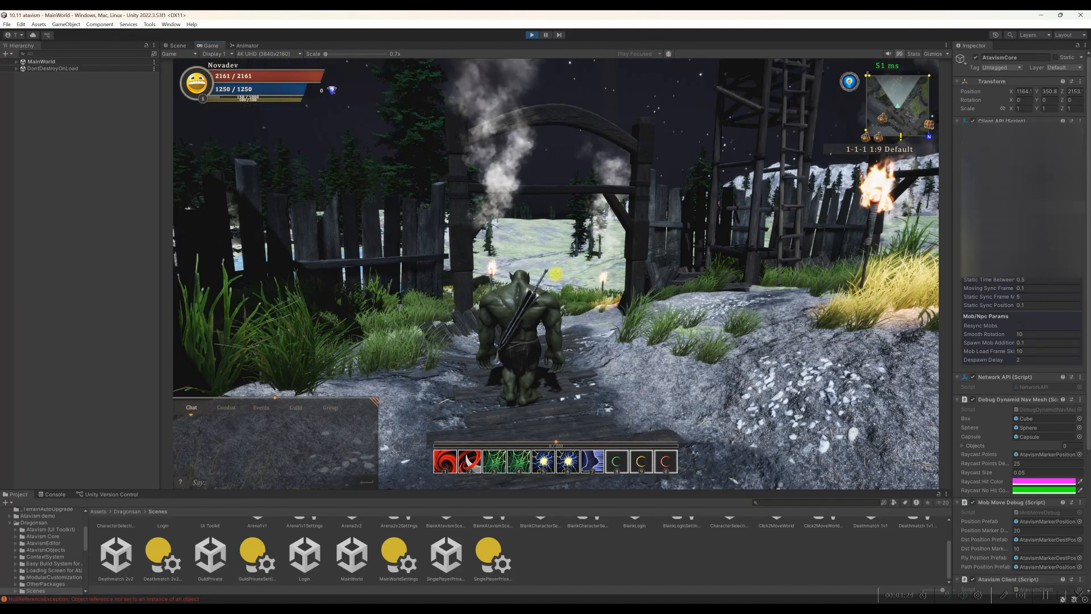
pyautogui.press('w')
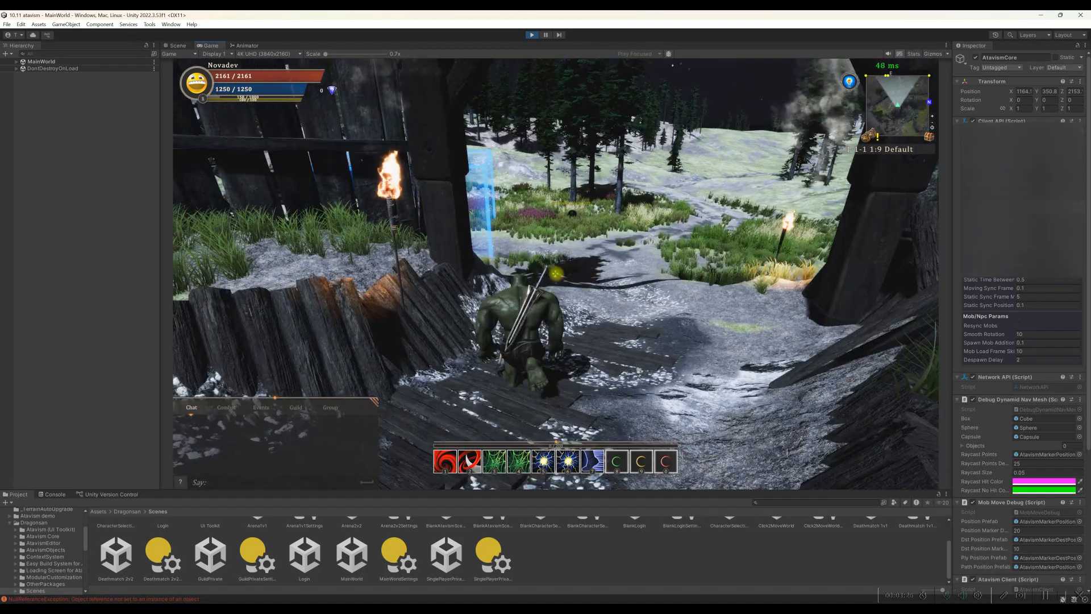
pyautogui.press('w')
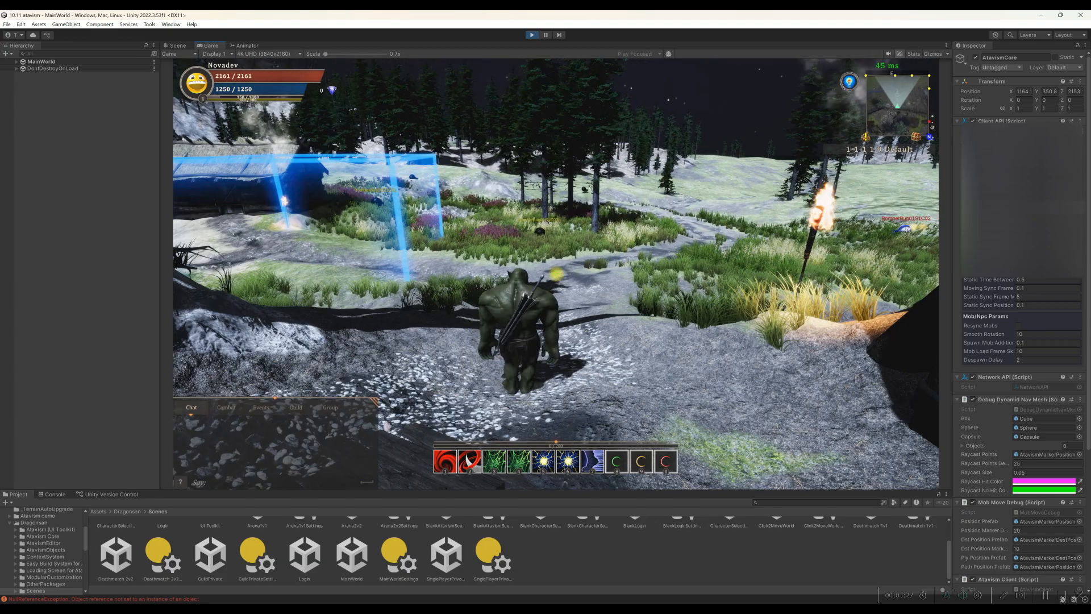
# Head back along the village planks toward the portal, then run through the gate toward the snowy clearing.
pyautogui.press('w')
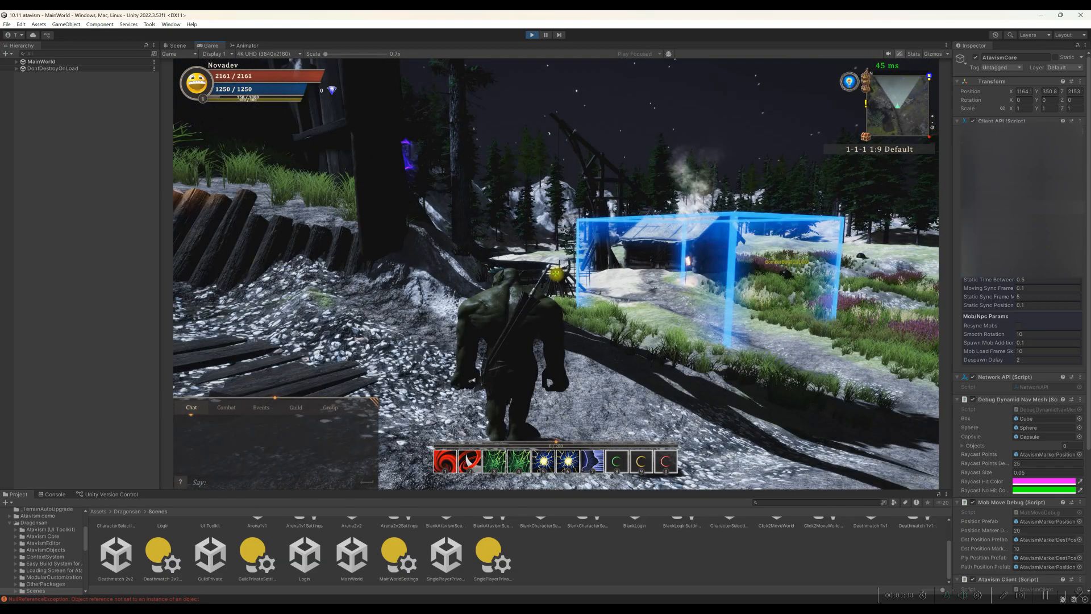
pyautogui.press('w')
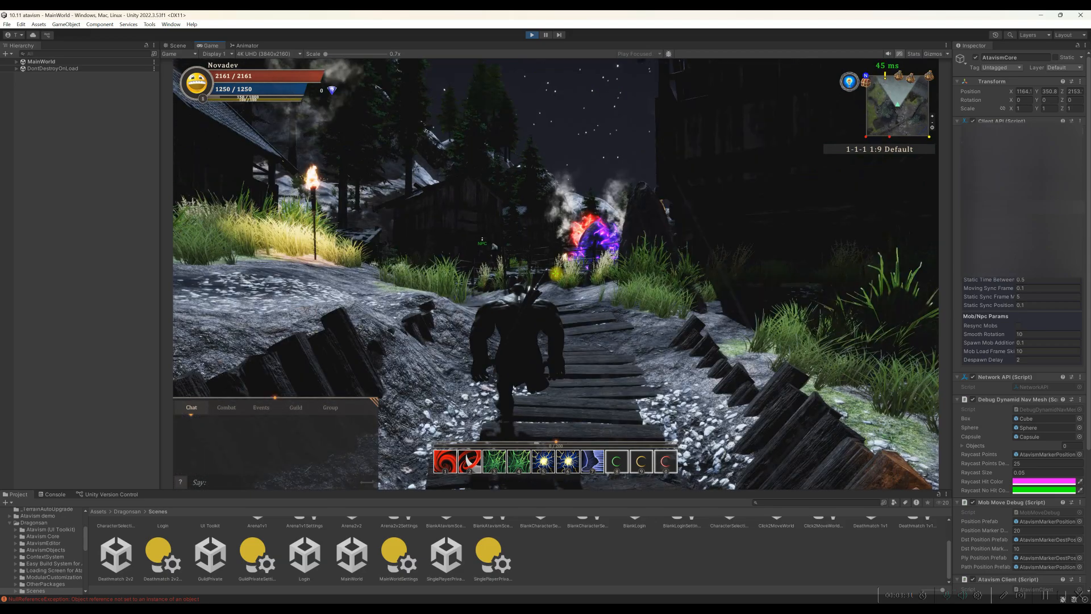
pyautogui.press('w')
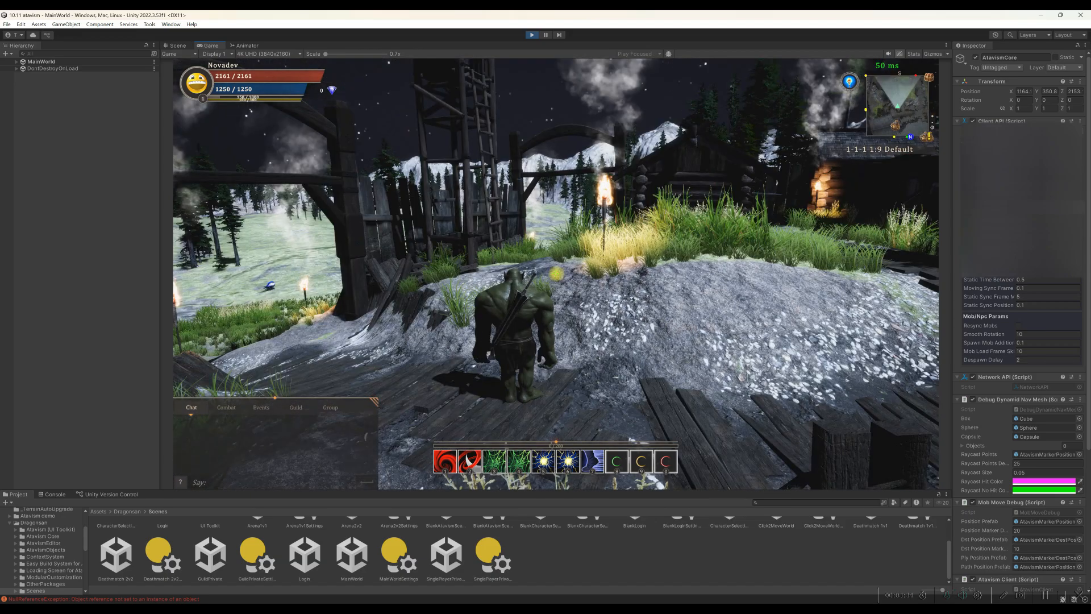
pyautogui.press('w')
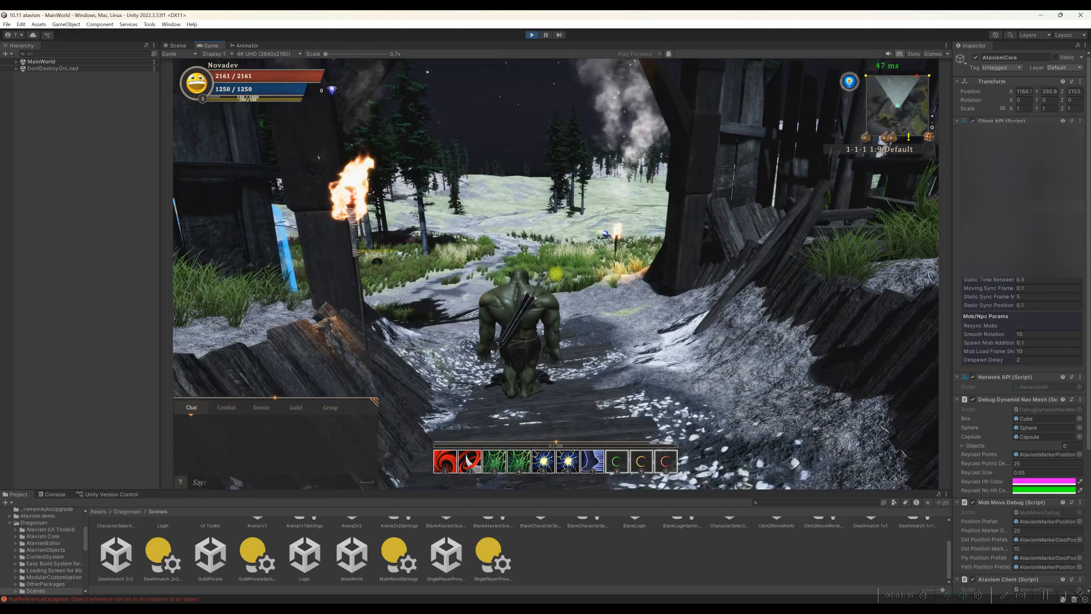
pyautogui.press('w')
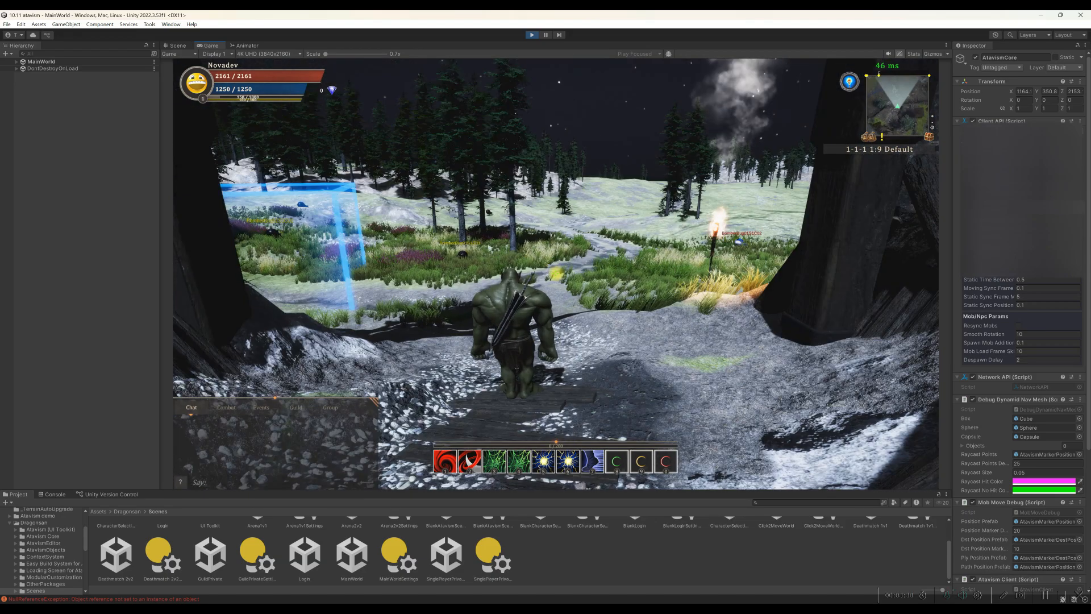